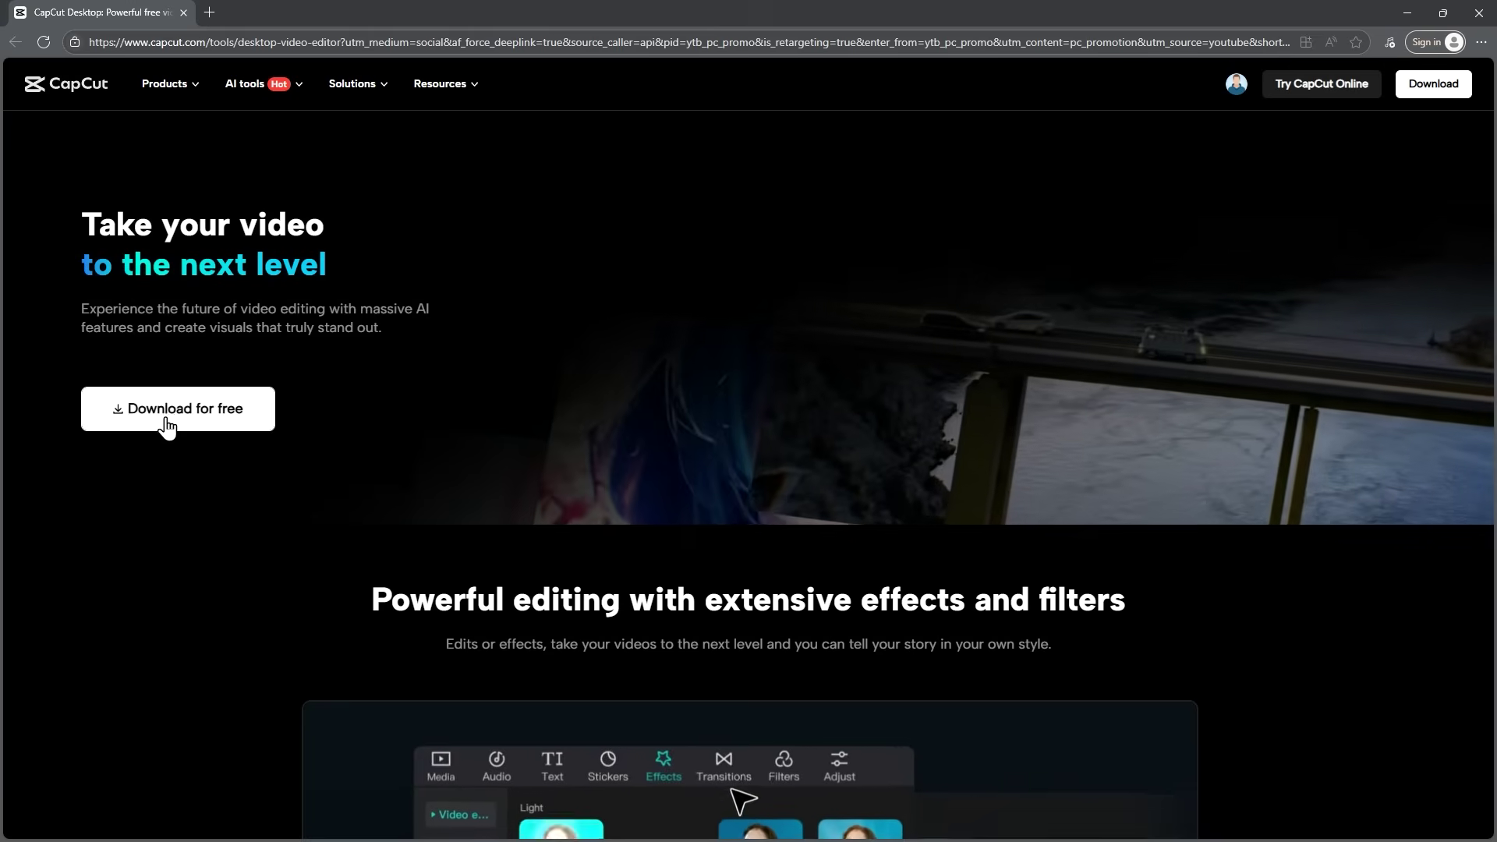
Download the free CapCut desktop editor and open the AI video maker from its home screen
{"action": "left_click", "coordinate": [165, 421]}
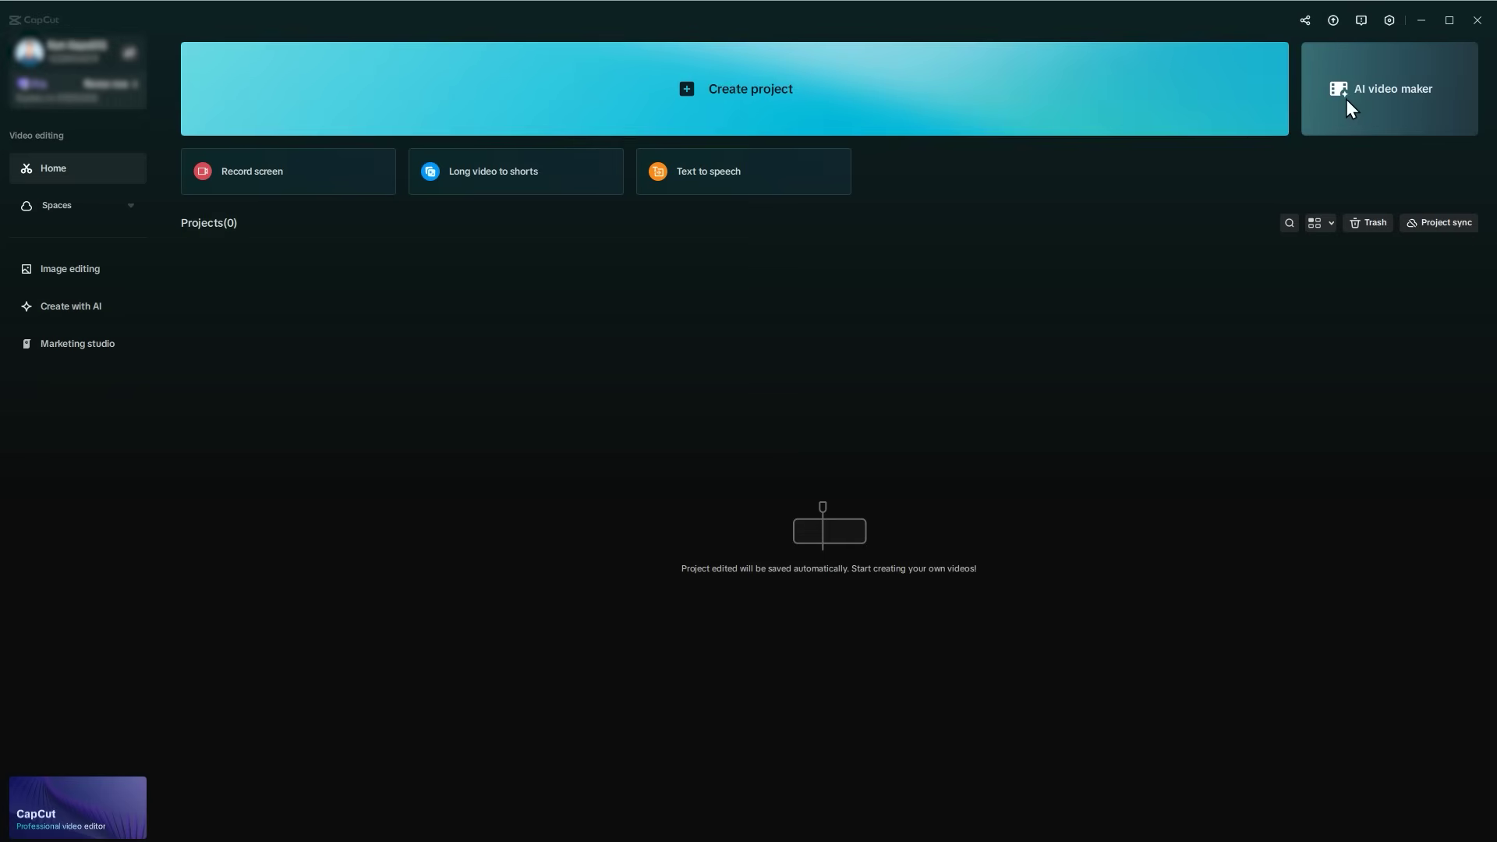
{"action": "left_click", "coordinate": [1401, 96]}
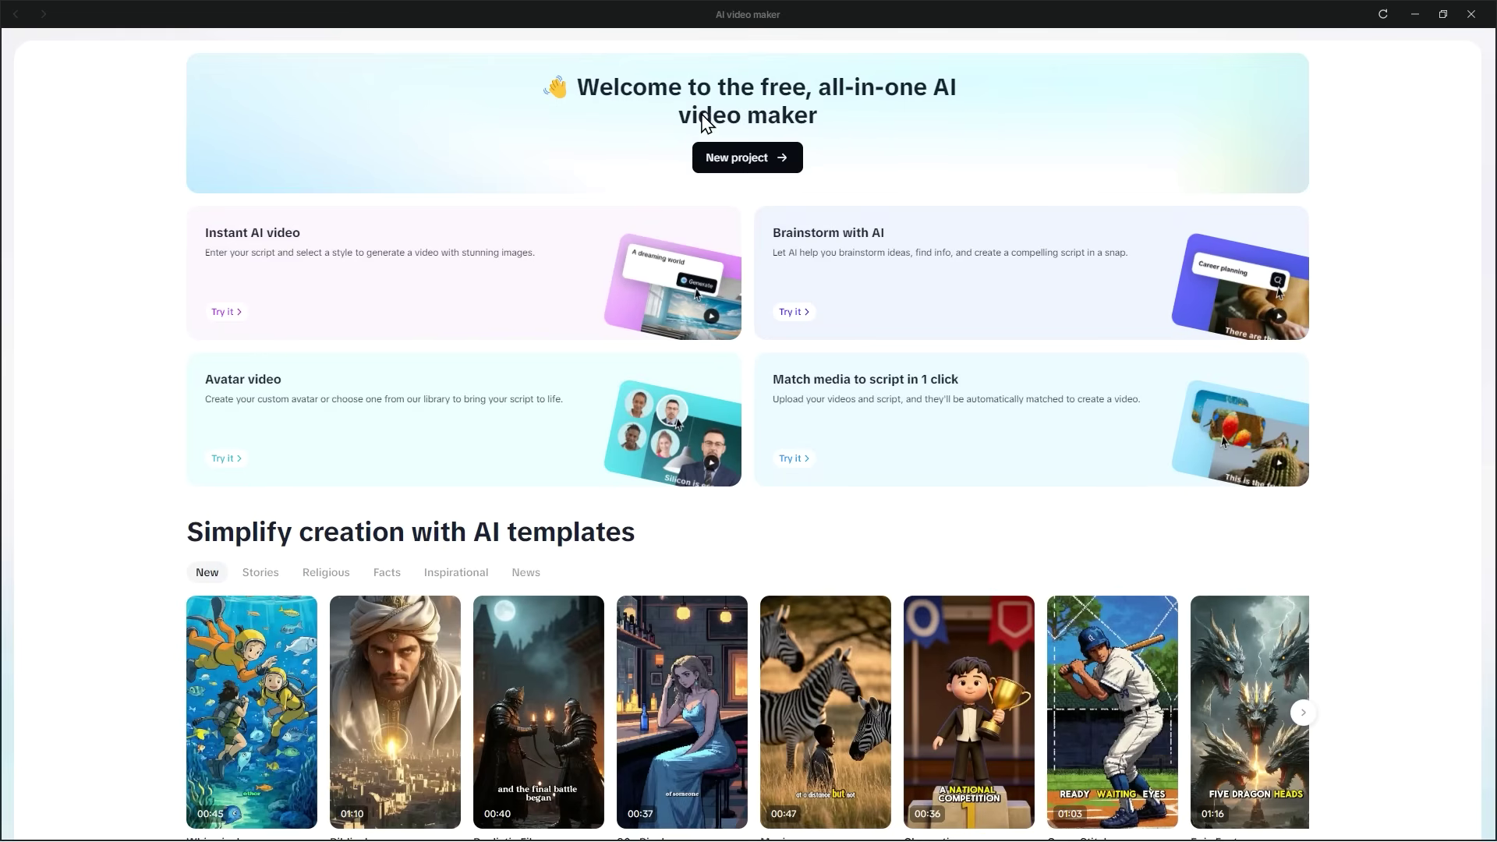
Look over the AI video templates and start a new project in the AI video maker
{"action": "scroll", "coordinate": [318, 478], "scroll_direction": "down", "scroll_amount": 2}
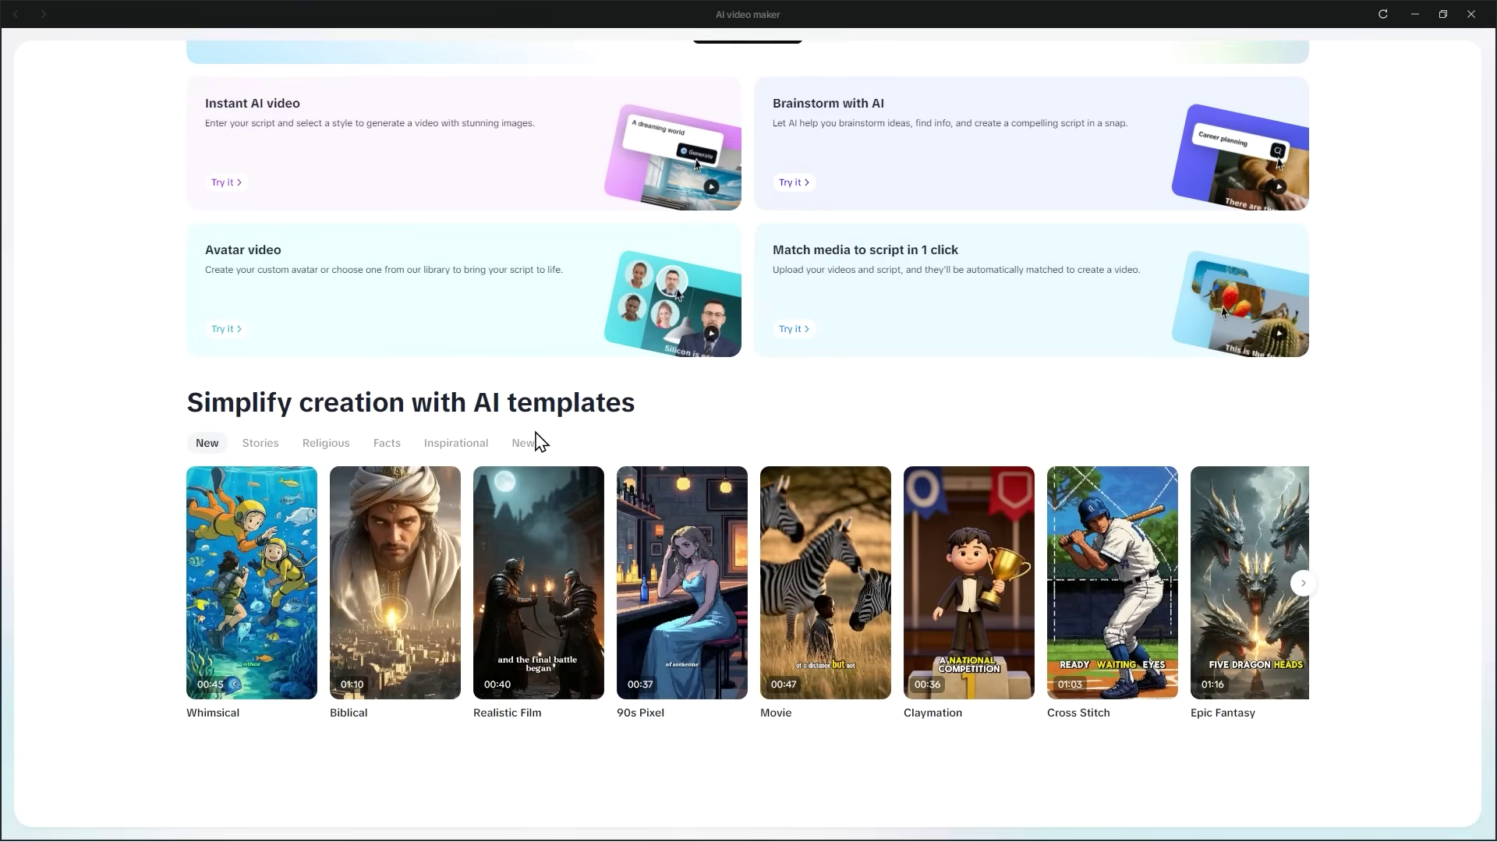
{"action": "mouse_move", "coordinate": [511, 582]}
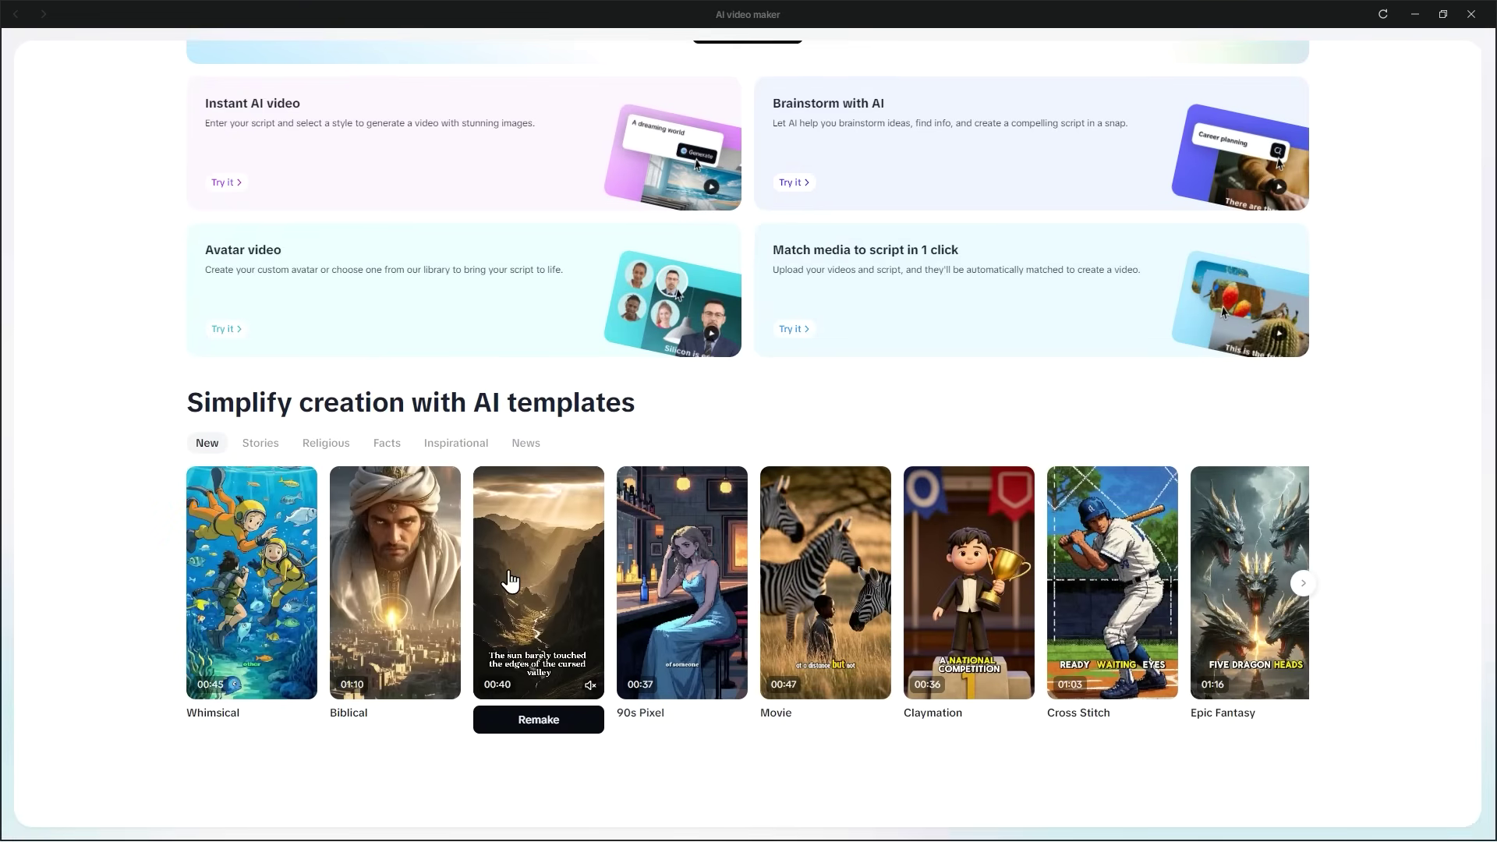
{"action": "mouse_move", "coordinate": [946, 585]}
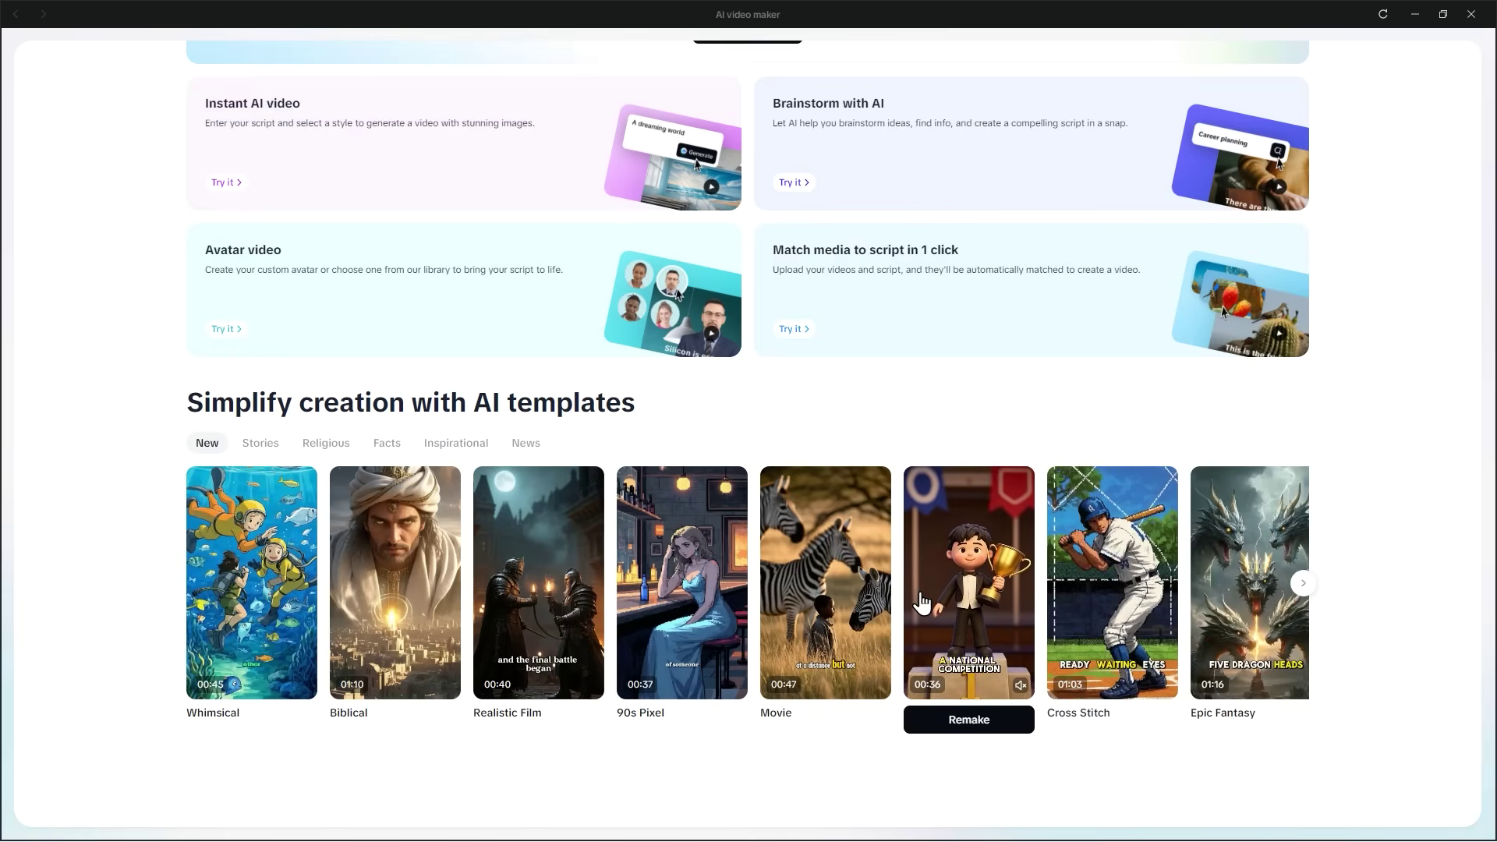
{"action": "scroll", "coordinate": [921, 601], "scroll_direction": "up", "scroll_amount": 2}
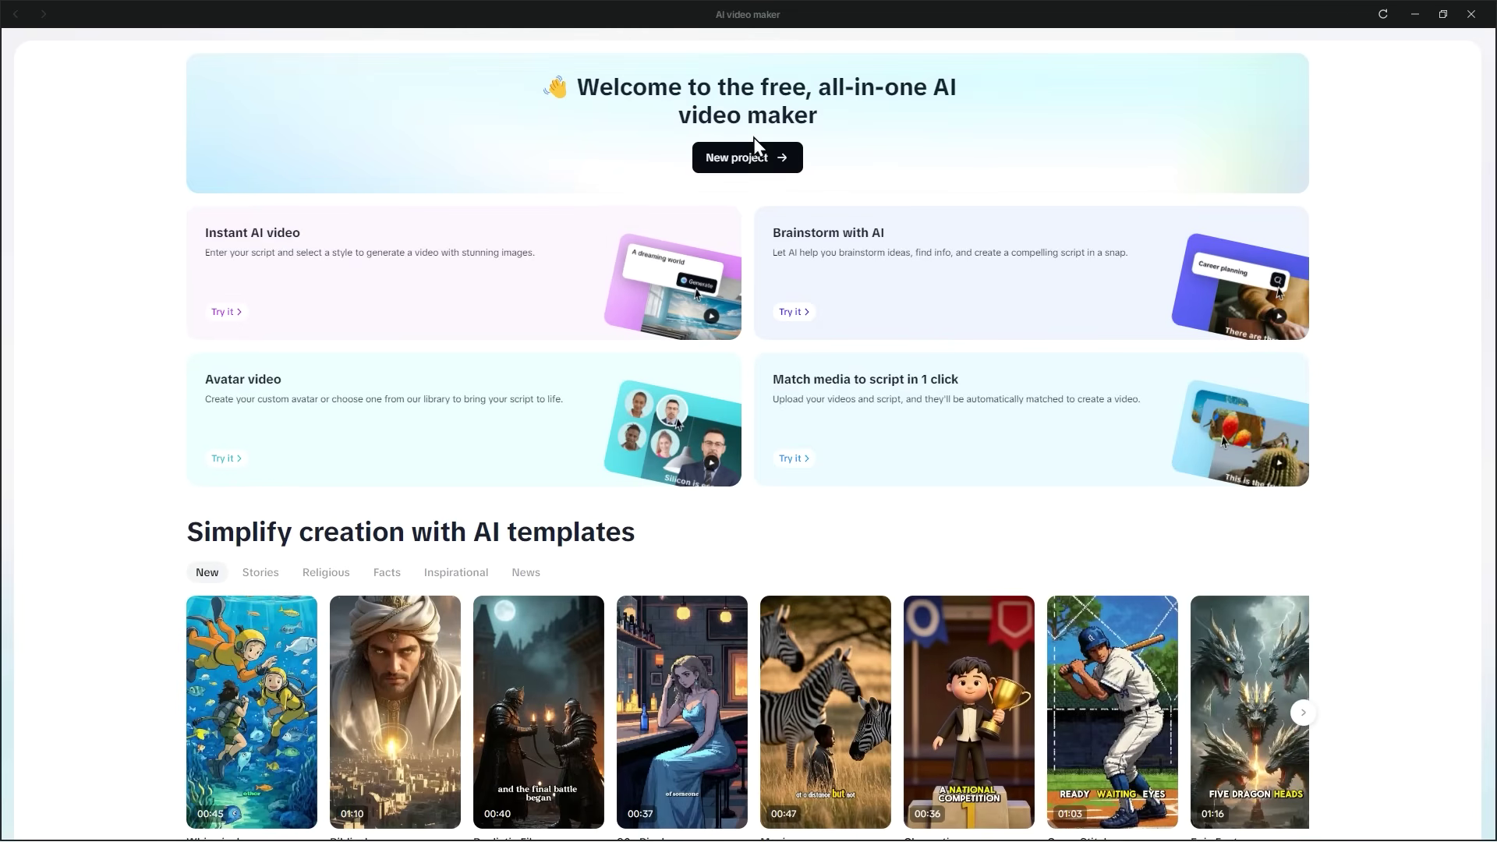
{"action": "left_click", "coordinate": [743, 163]}
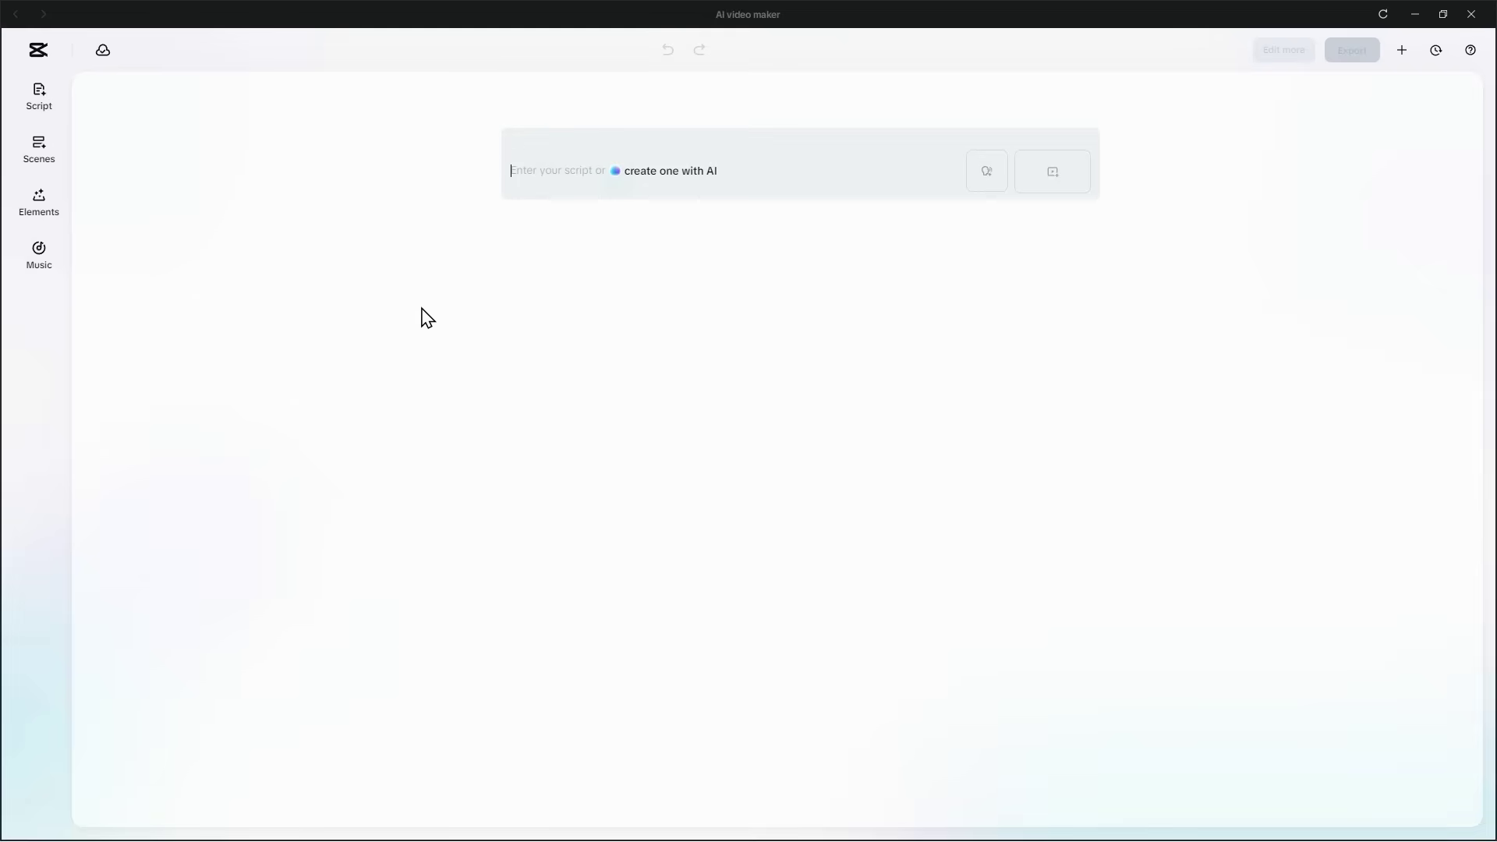
Set up an AI script with the topic "Animal", the key point "Facts about Ants" and a duration of 1 min
{"action": "left_click", "coordinate": [35, 97]}
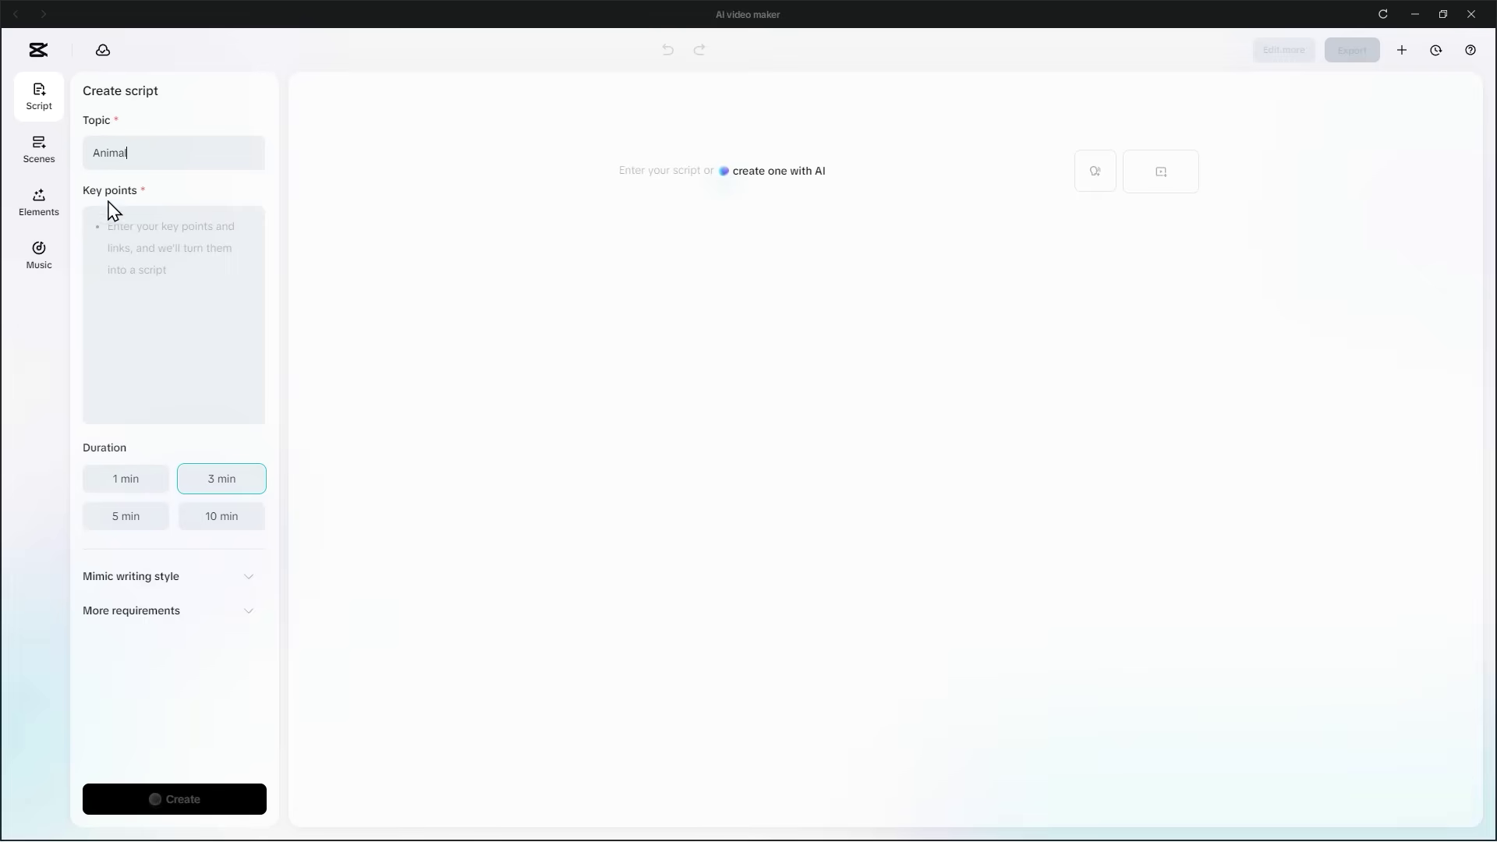
{"action": "type", "text": "Facts about Ants"}
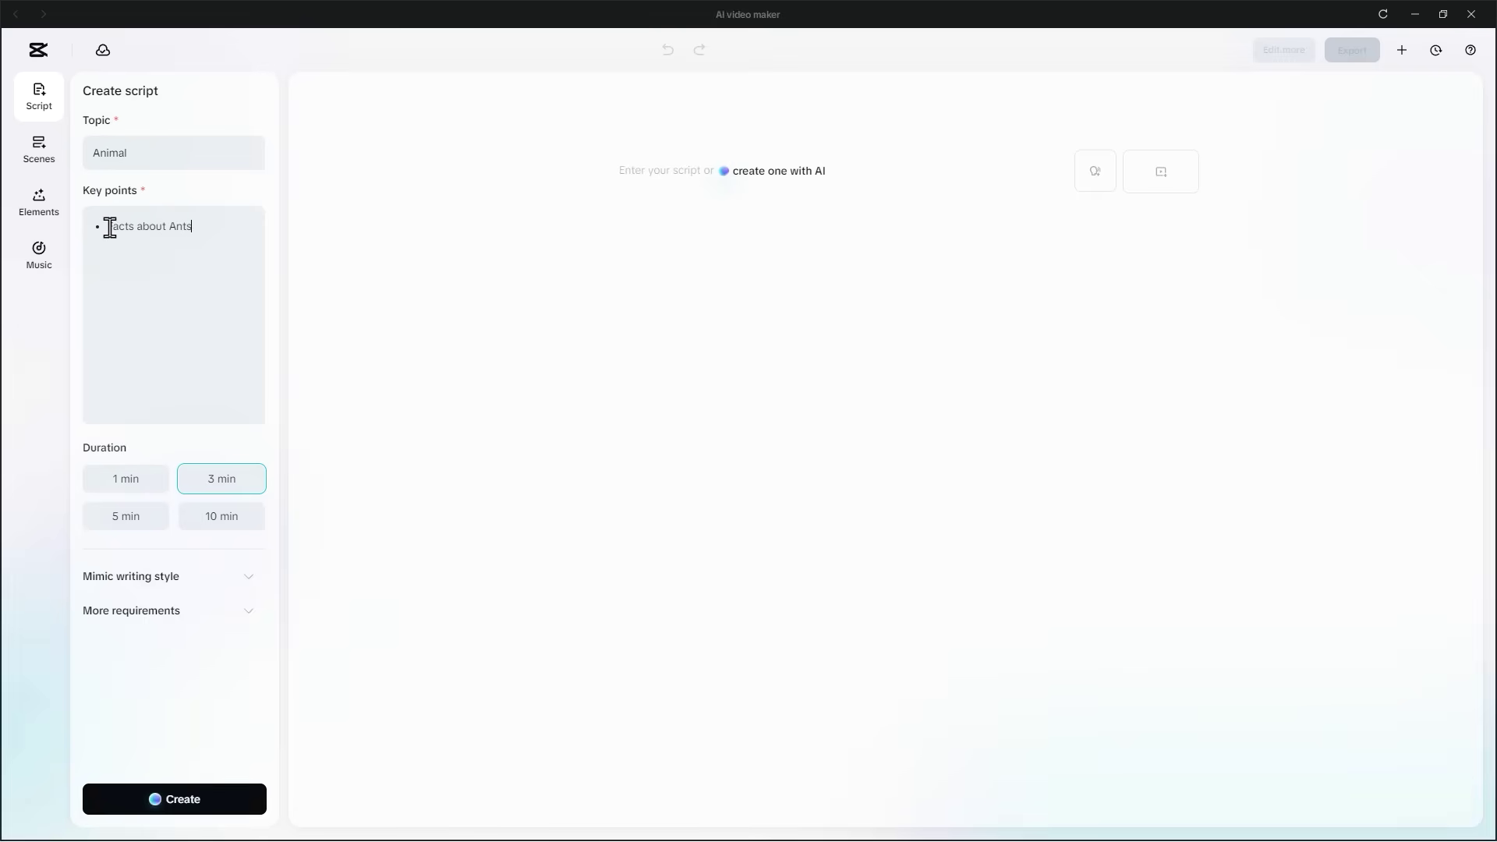
{"action": "left_click_drag", "start_coordinate": [109, 227], "coordinate": [210, 221]}
{"action": "left_click", "coordinate": [216, 223]}
{"action": "left_click", "coordinate": [125, 481]}
Examine the optional script settings for mimicking a writing style and adding more requirements
{"action": "left_click", "coordinate": [244, 580]}
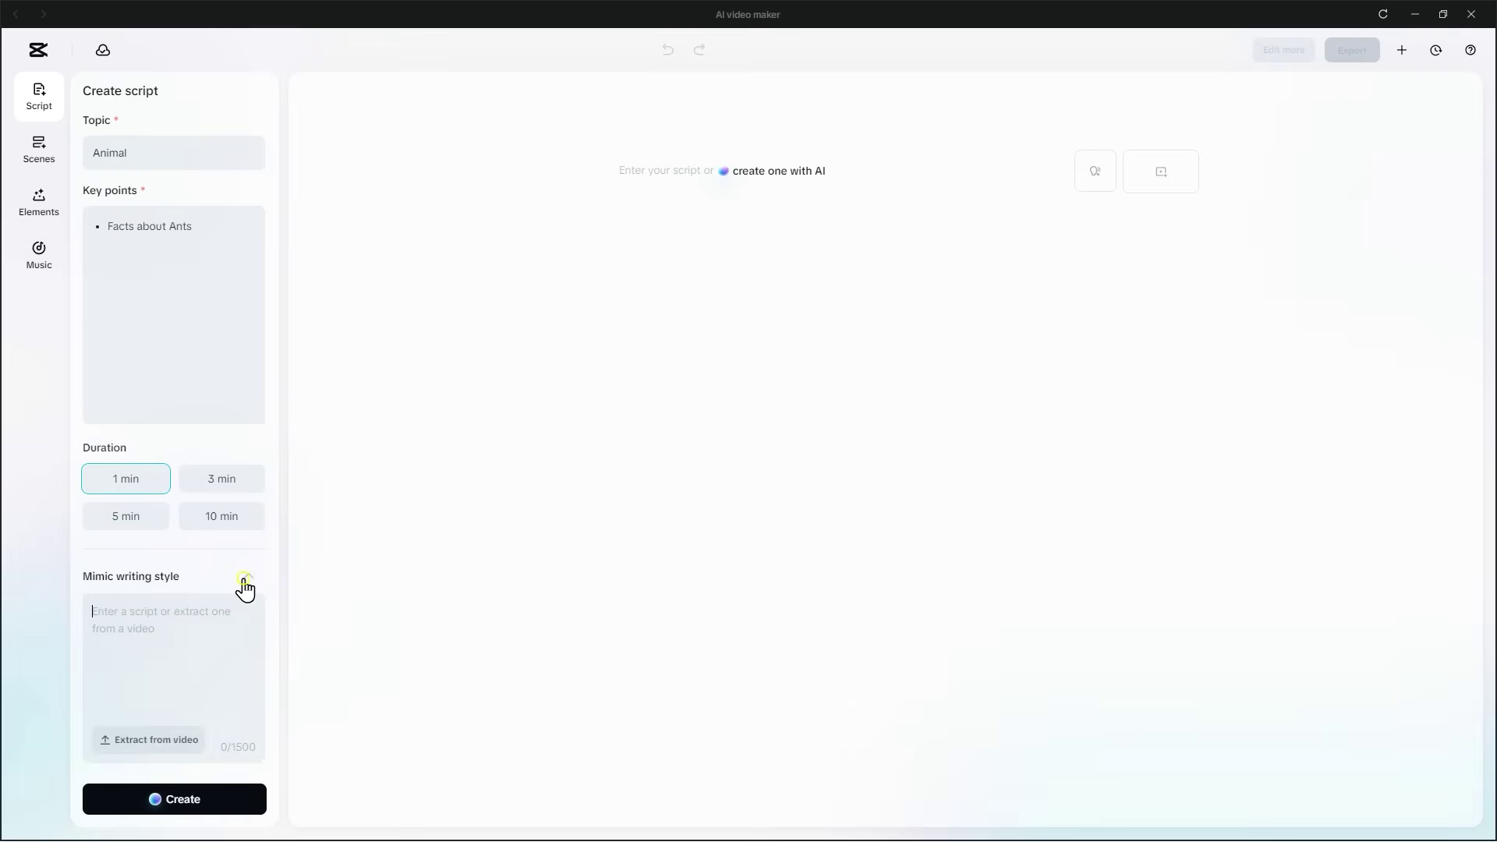
{"action": "left_click", "coordinate": [135, 683]}
{"action": "left_click", "coordinate": [248, 578]}
{"action": "left_click", "coordinate": [250, 612]}
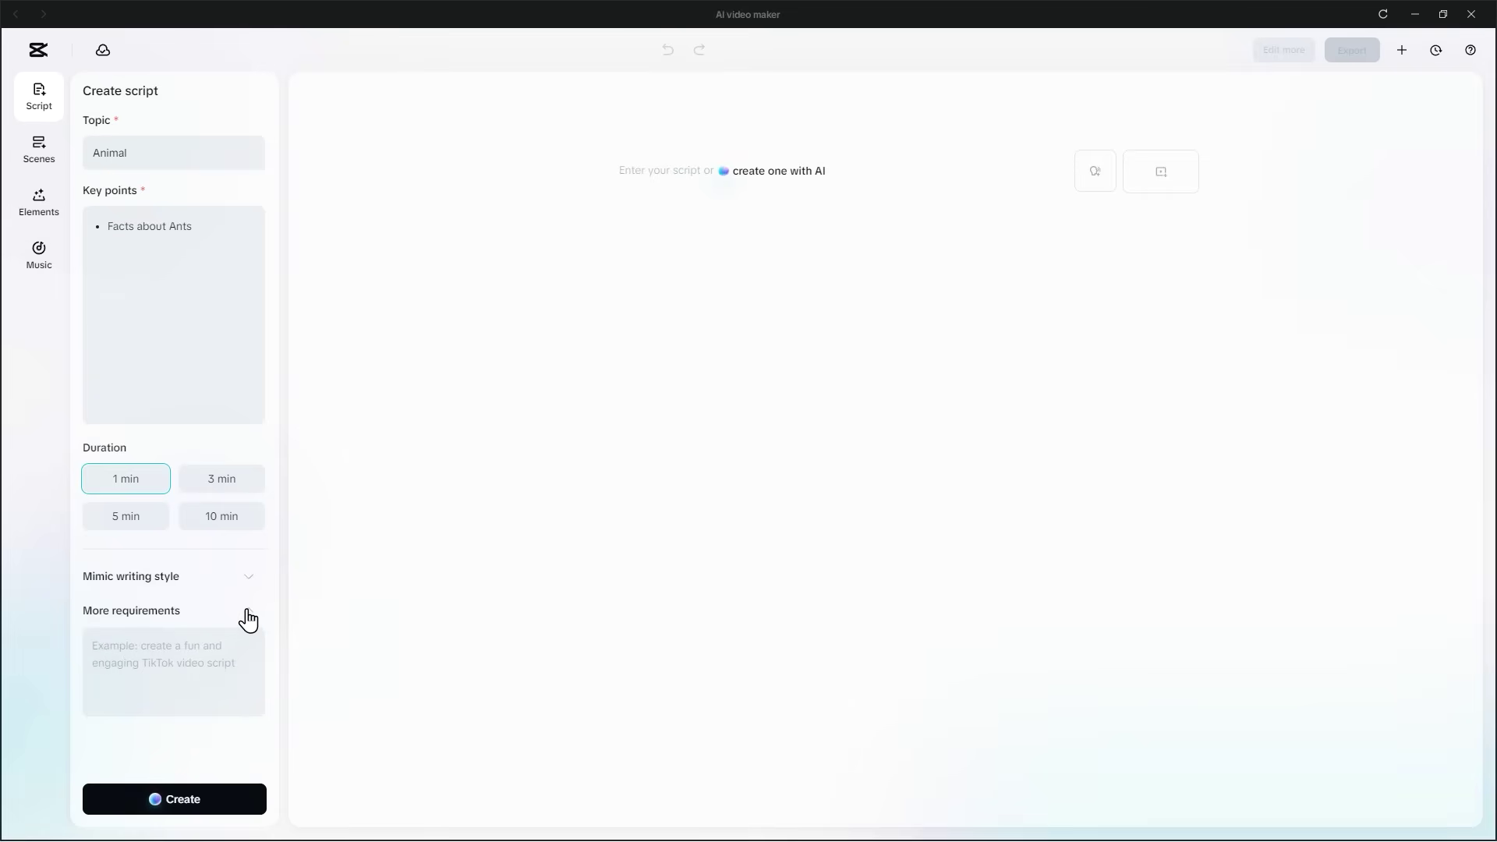
{"action": "left_click", "coordinate": [247, 613]}
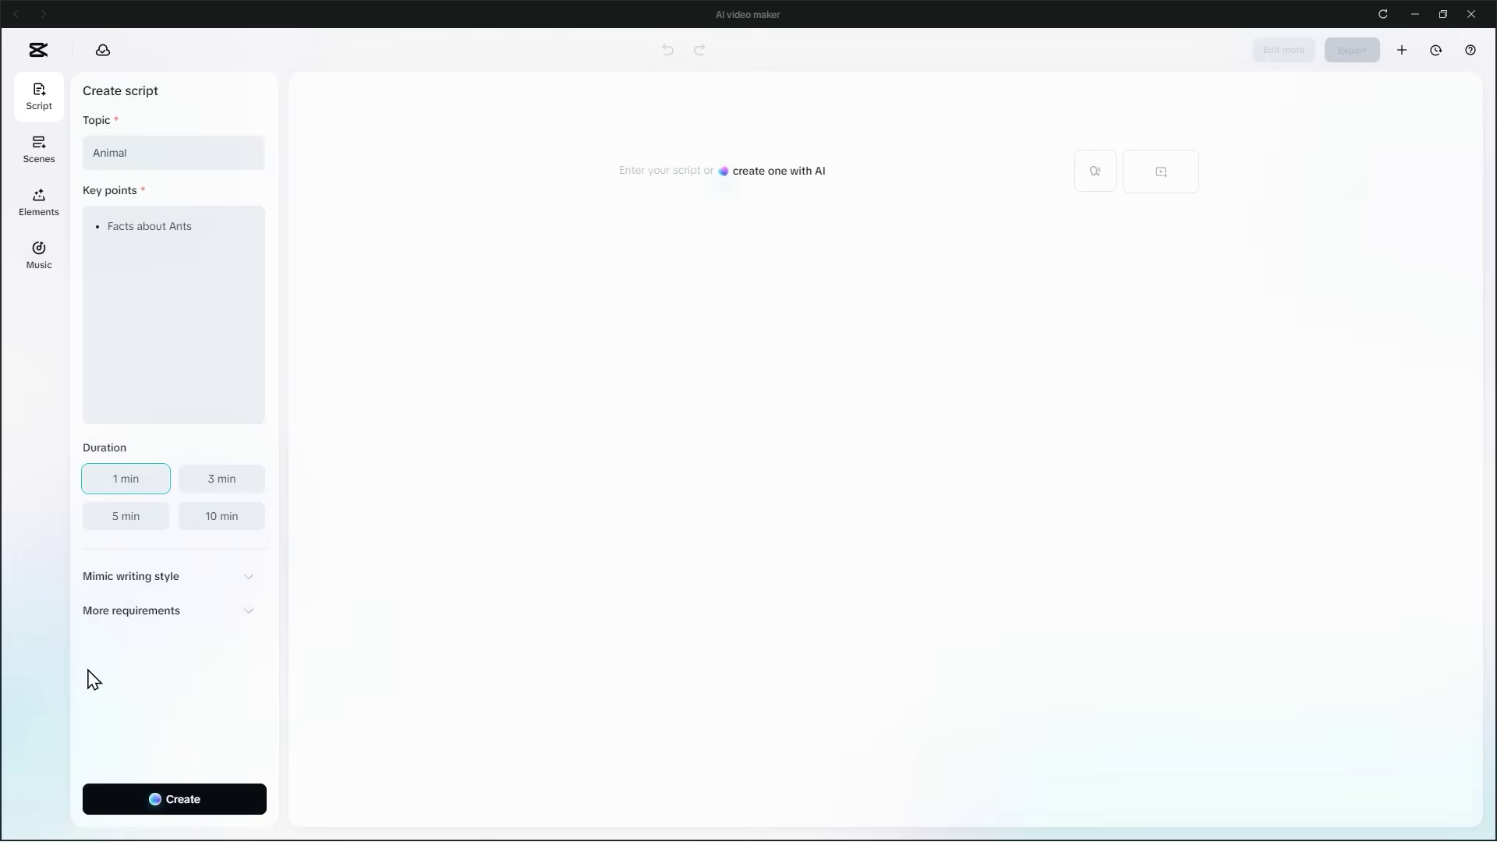
Generate the ant facts script with AI and accept it for use in the project
{"action": "left_click", "coordinate": [200, 806]}
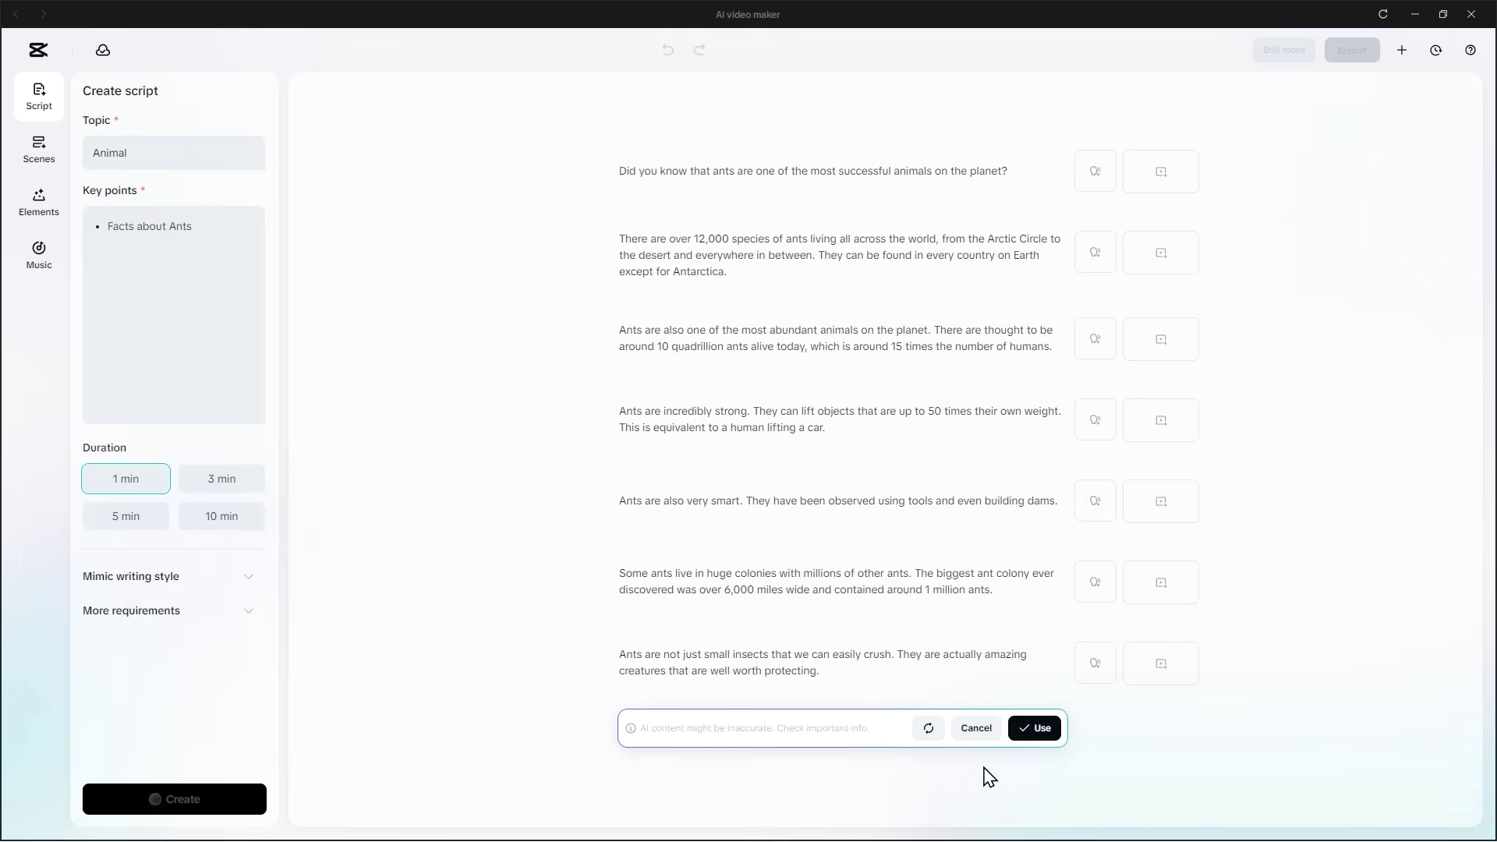
{"action": "left_click", "coordinate": [1033, 733]}
{"action": "mouse_move", "coordinate": [598, 167]}
{"action": "left_mouse_down"}
{"action": "mouse_move", "coordinate": [601, 242]}
{"action": "mouse_move", "coordinate": [600, 152]}
{"action": "left_mouse_up"}
{"action": "left_click", "coordinate": [747, 270]}
{"action": "type", "text": "N"}
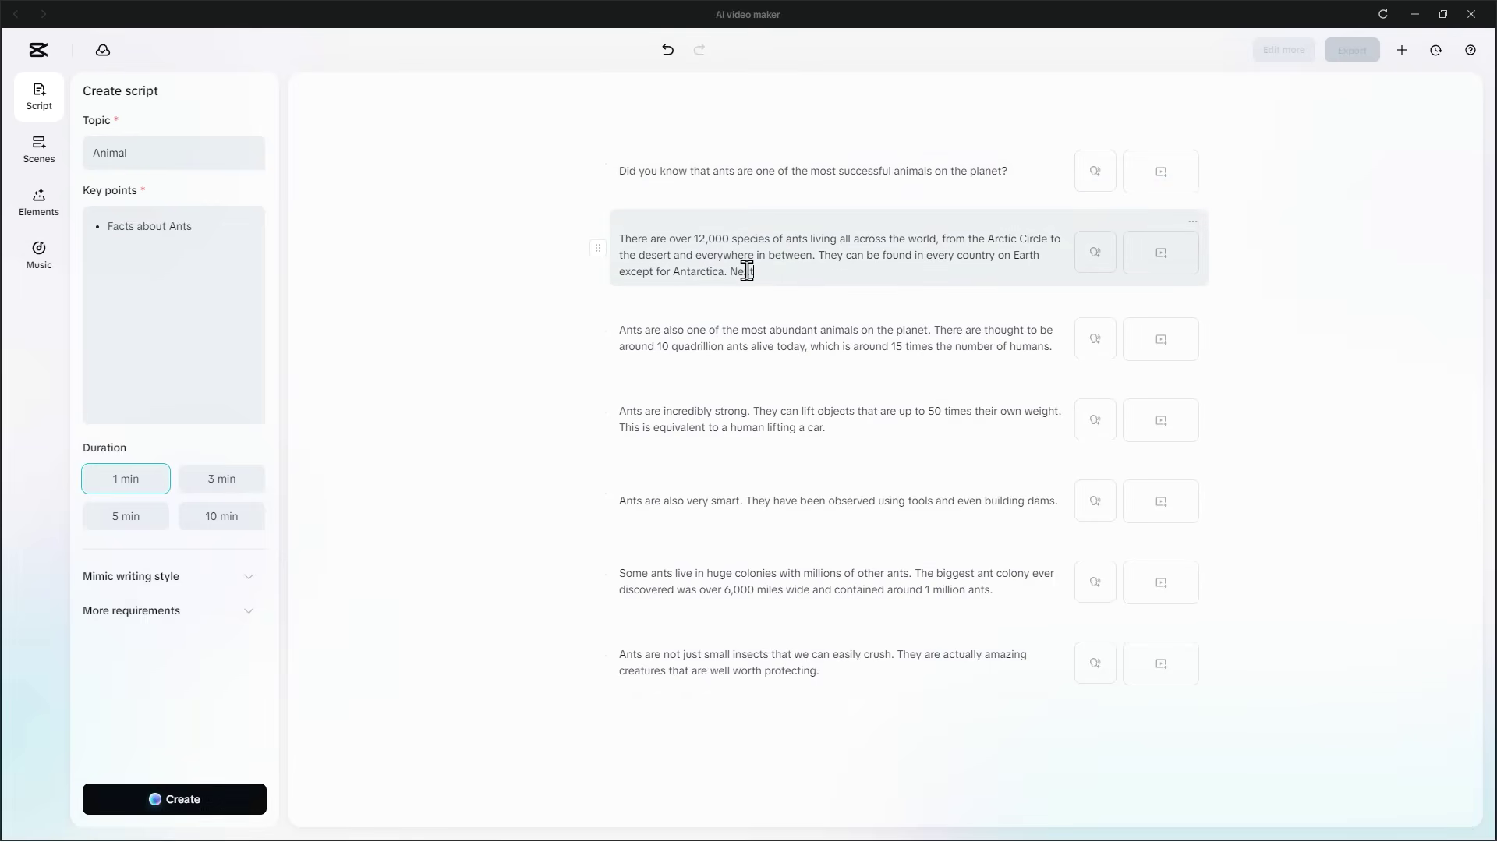
{"action": "type", "text": "e"}
{"action": "key", "text": "BackSpace"}
{"action": "key", "text": "BackSpace"}
{"action": "key", "text": "BackSpace"}
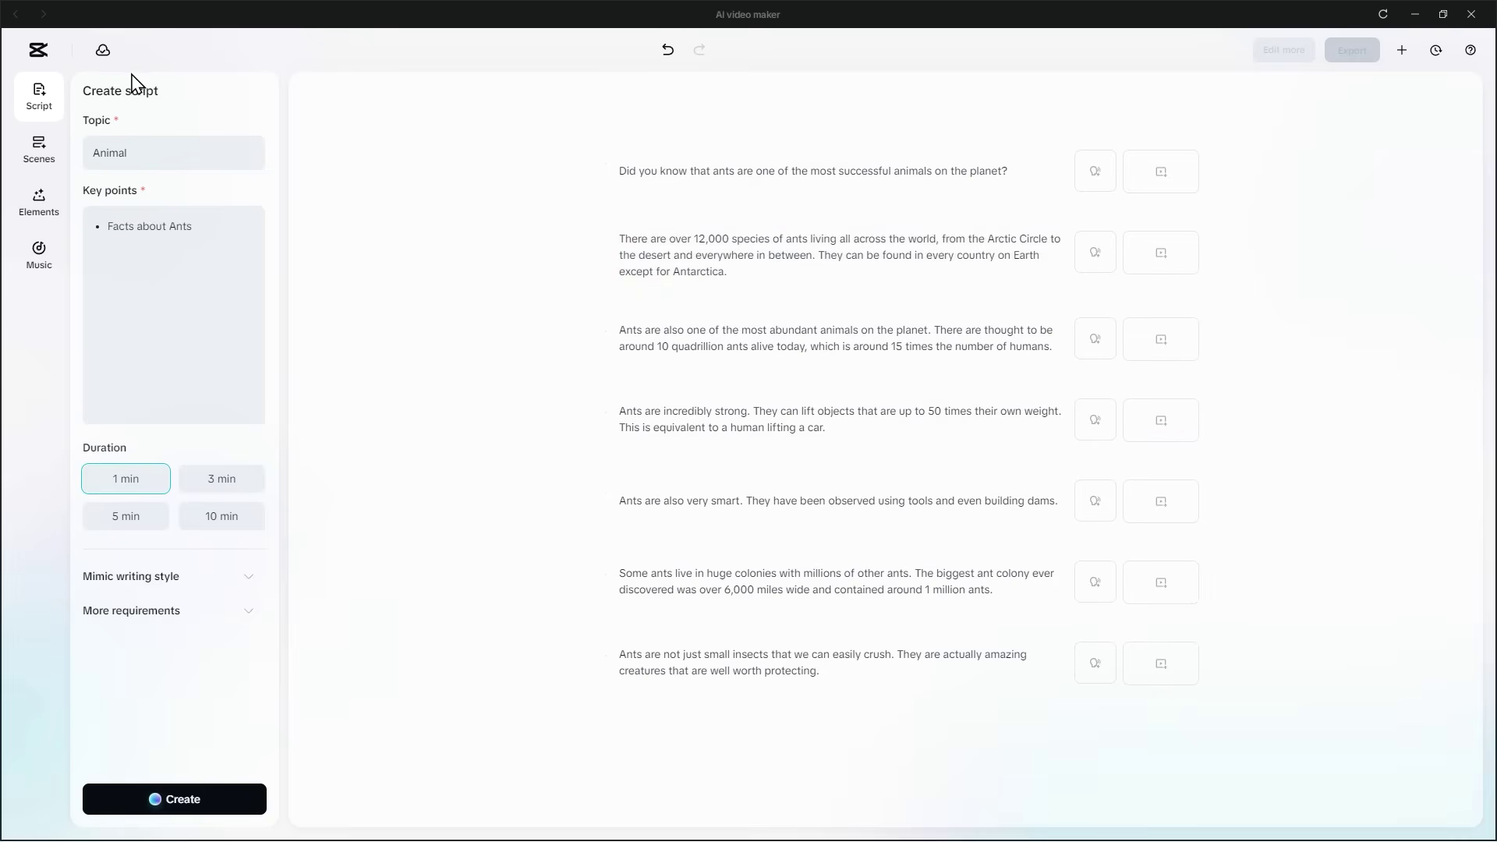
Open the scene voiceover options and look through the recommended avatars
{"action": "left_click", "coordinate": [41, 154]}
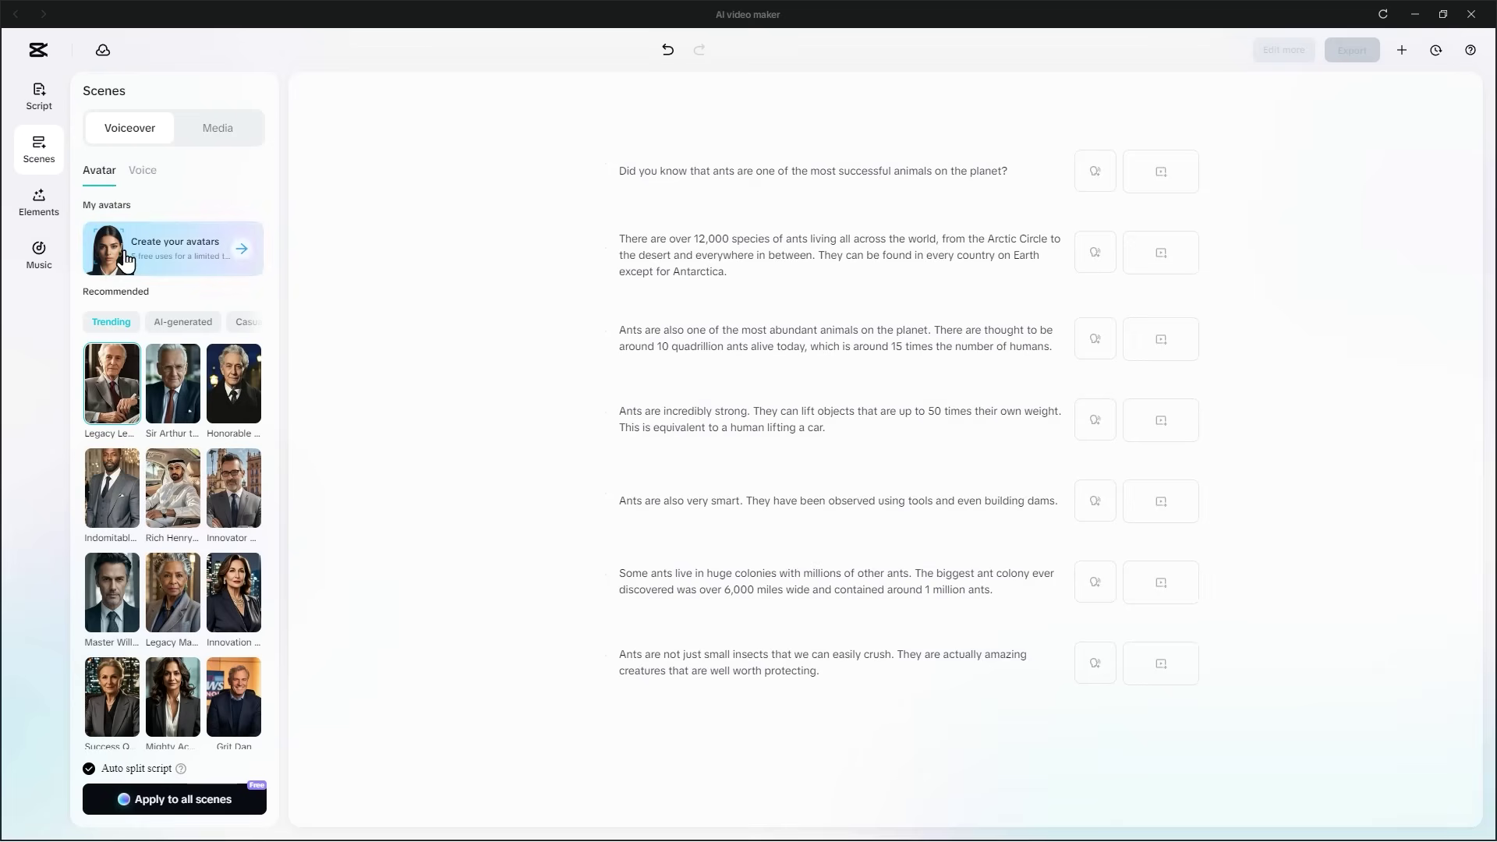
{"action": "scroll", "coordinate": [142, 533], "scroll_direction": "down", "scroll_amount": 3}
{"action": "scroll", "coordinate": [142, 533], "scroll_direction": "up", "scroll_amount": 3}
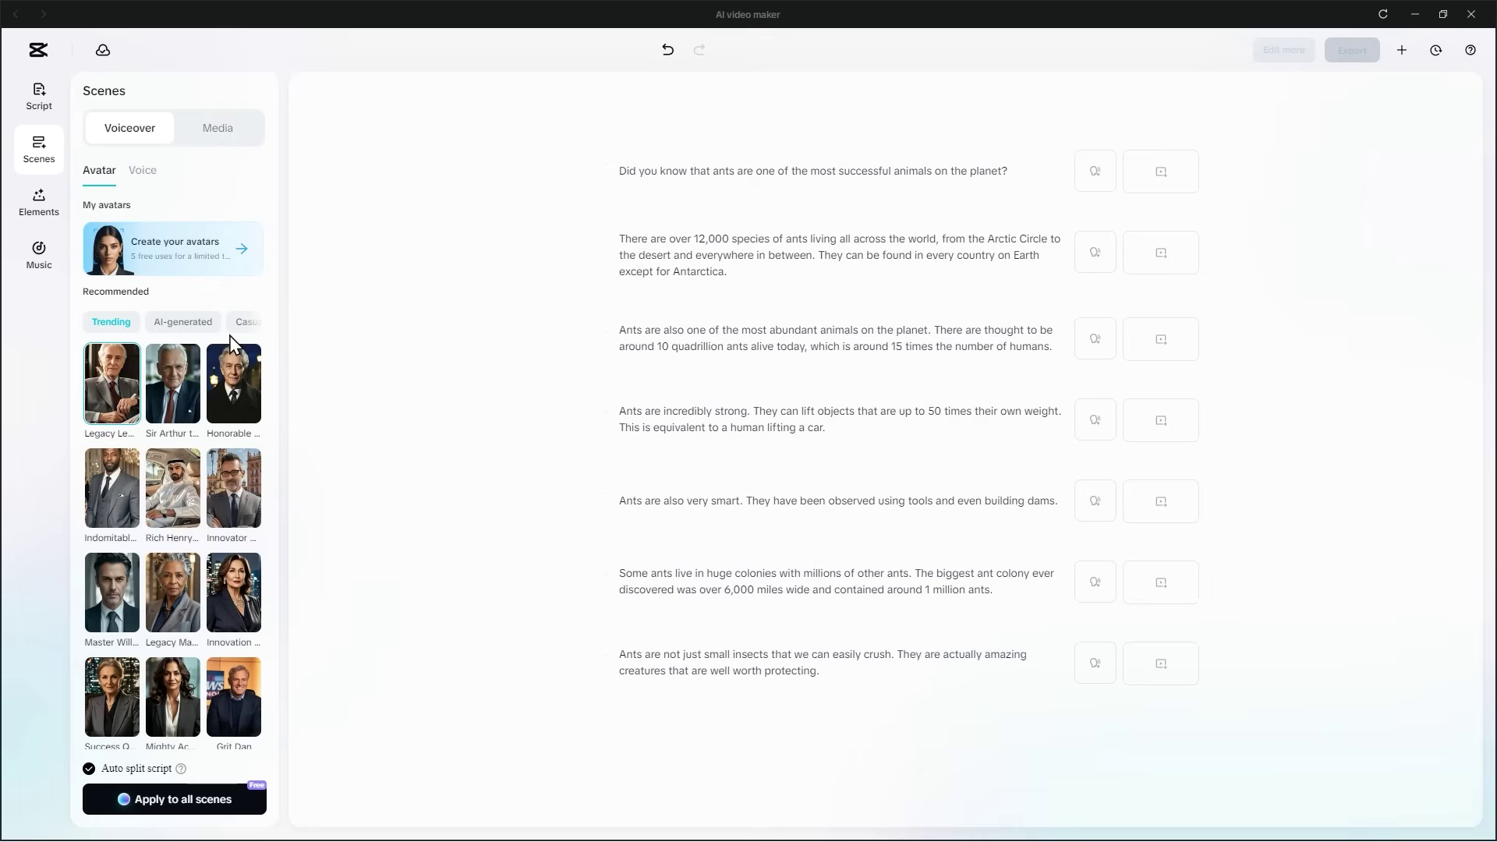
Preview several recommended voiceover voices, including Leo Emotions, Holiday Twist, Yukiko, Strong British Male and Richard
{"action": "left_click", "coordinate": [142, 176]}
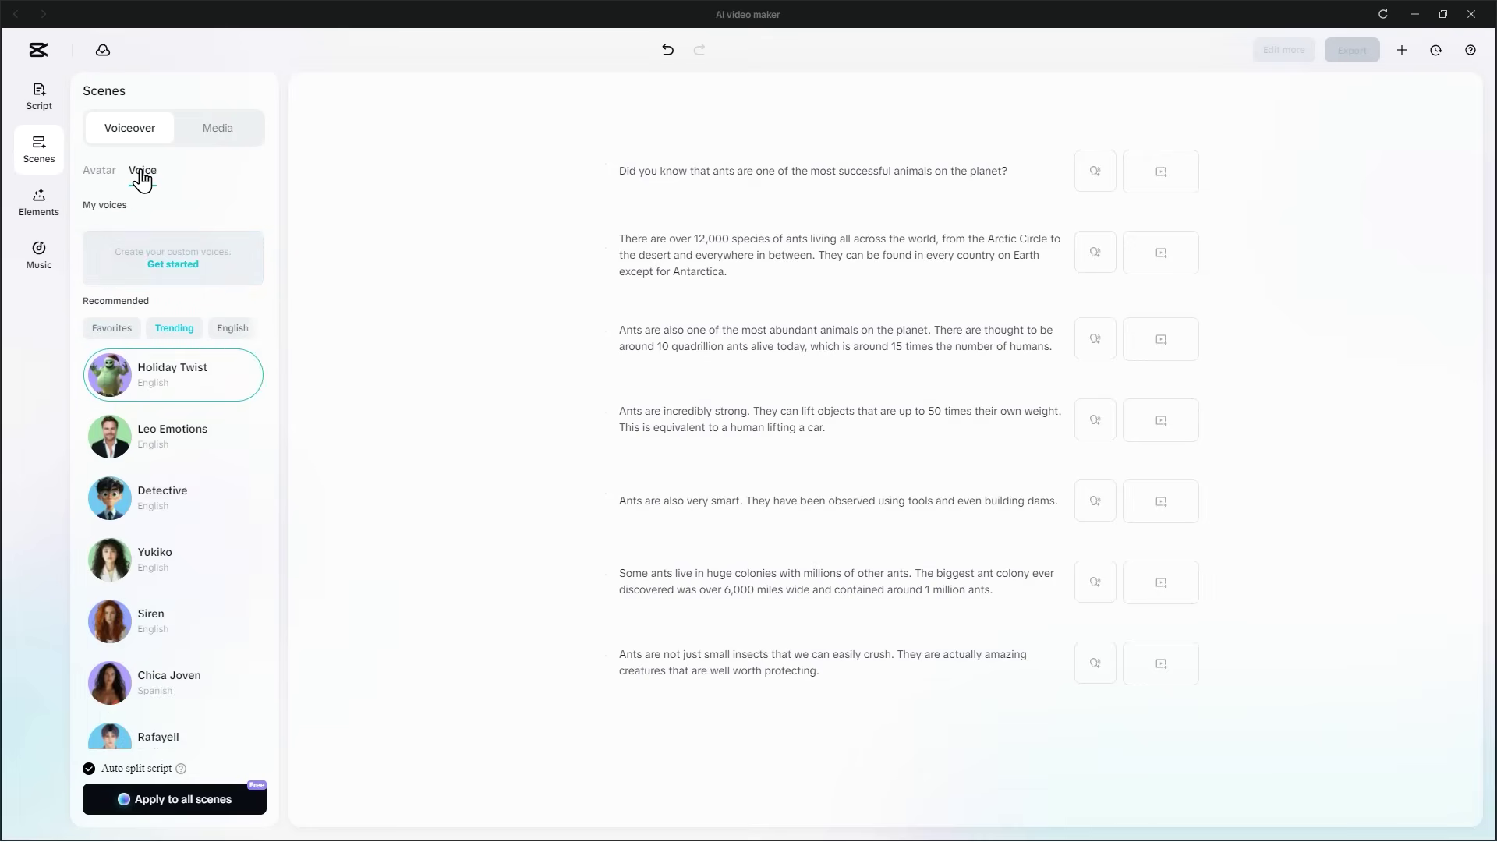
{"action": "mouse_move", "coordinate": [105, 582]}
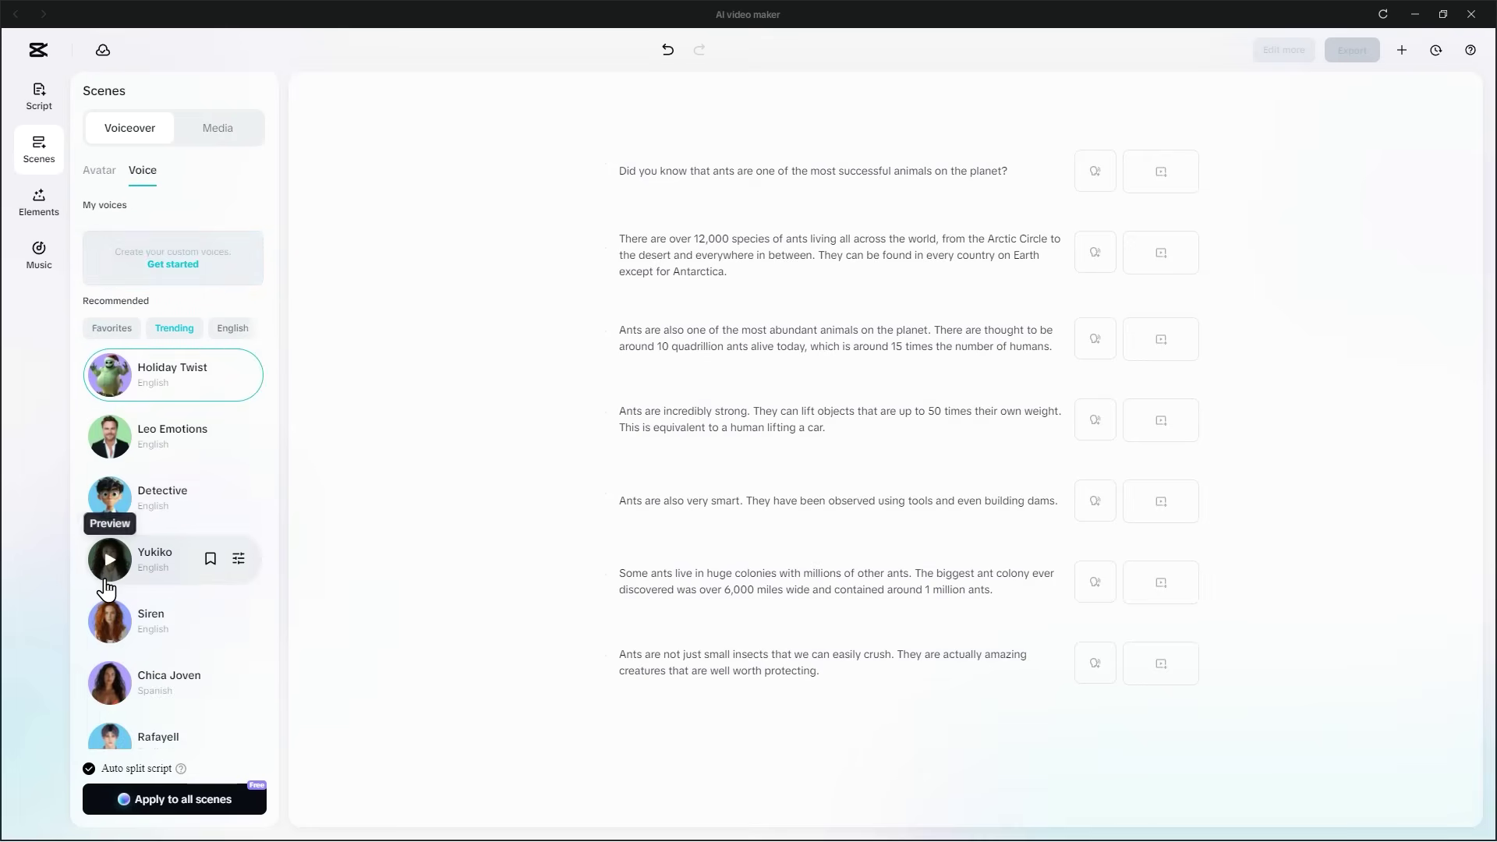
{"action": "left_click", "coordinate": [110, 439]}
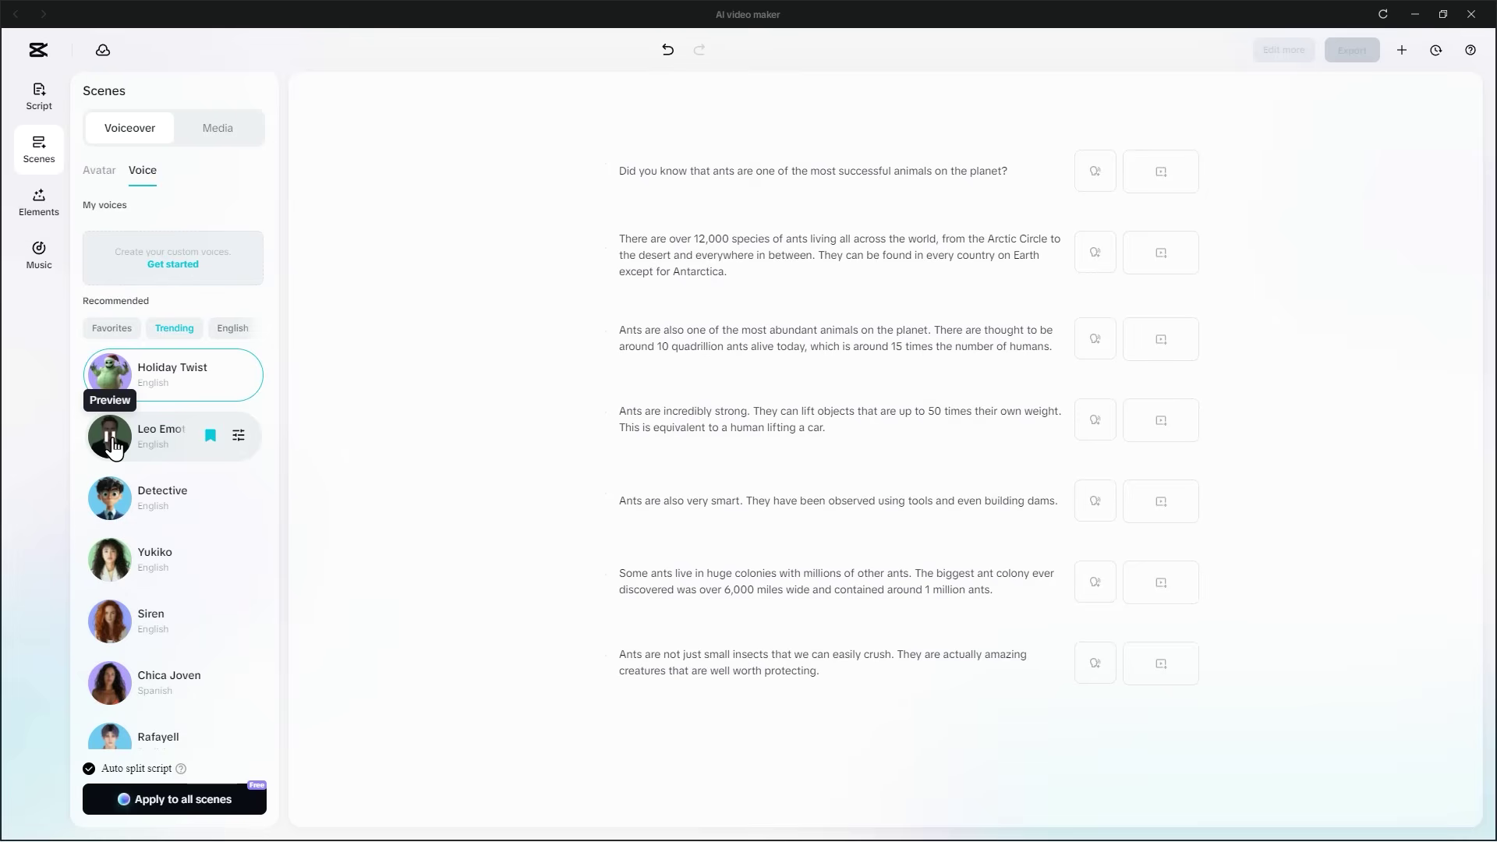
{"action": "left_click", "coordinate": [111, 376]}
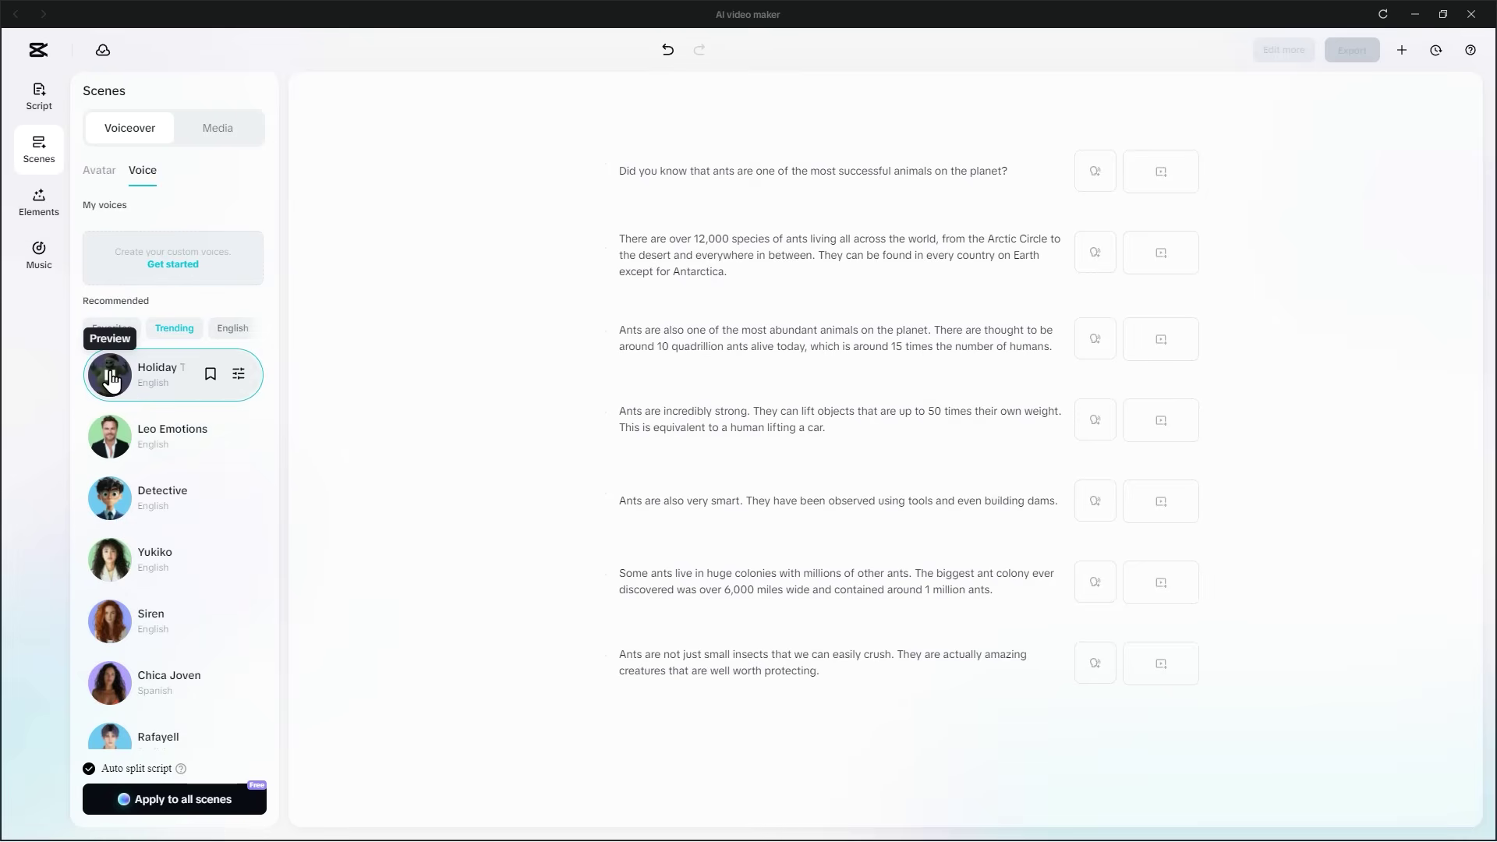
{"action": "left_click", "coordinate": [112, 563]}
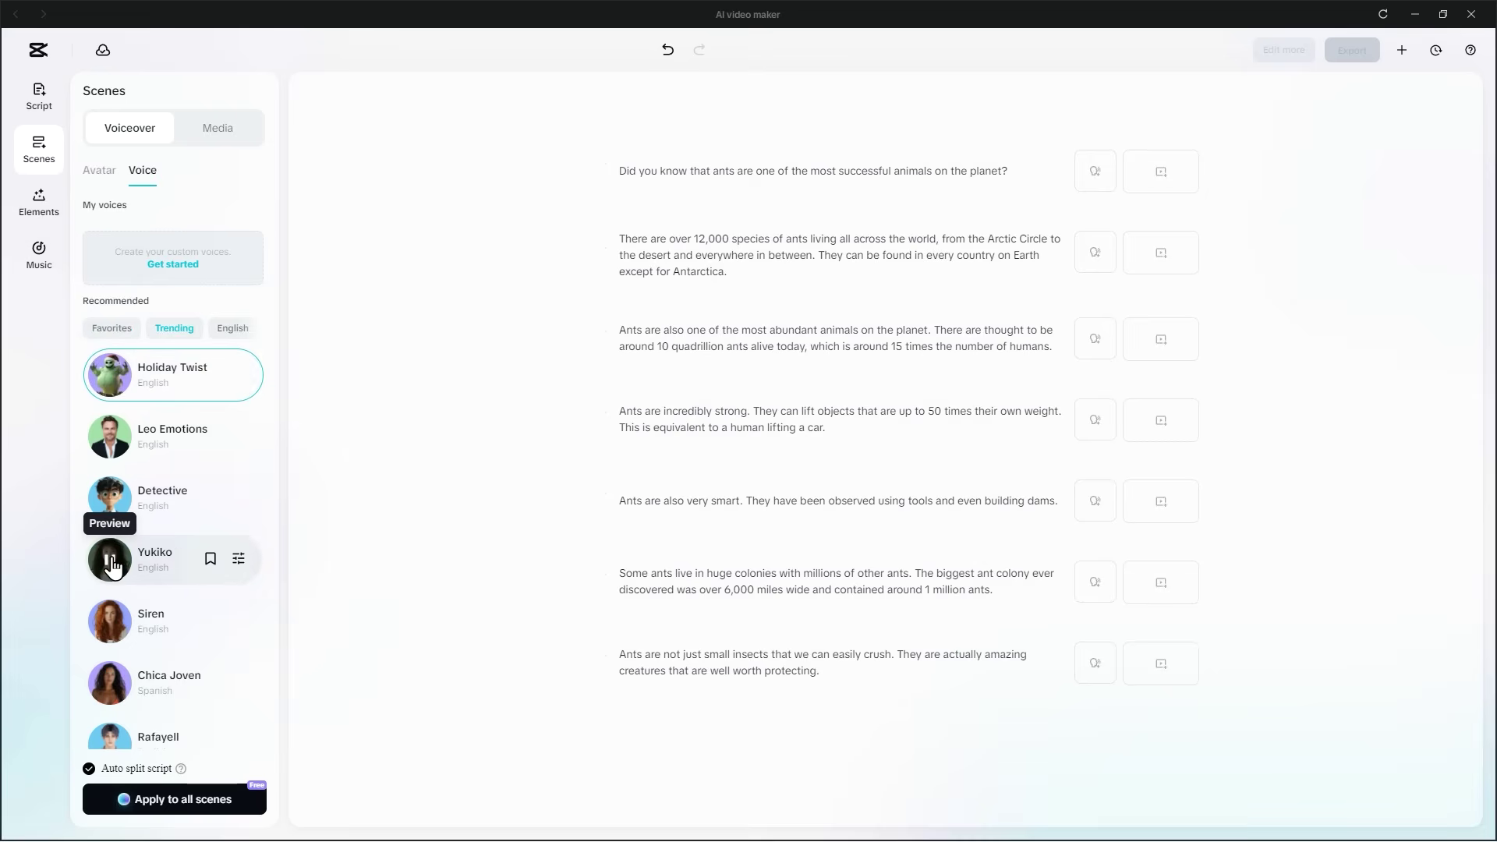
{"action": "left_click", "coordinate": [111, 622]}
{"action": "scroll", "coordinate": [144, 686], "scroll_direction": "down", "scroll_amount": 5}
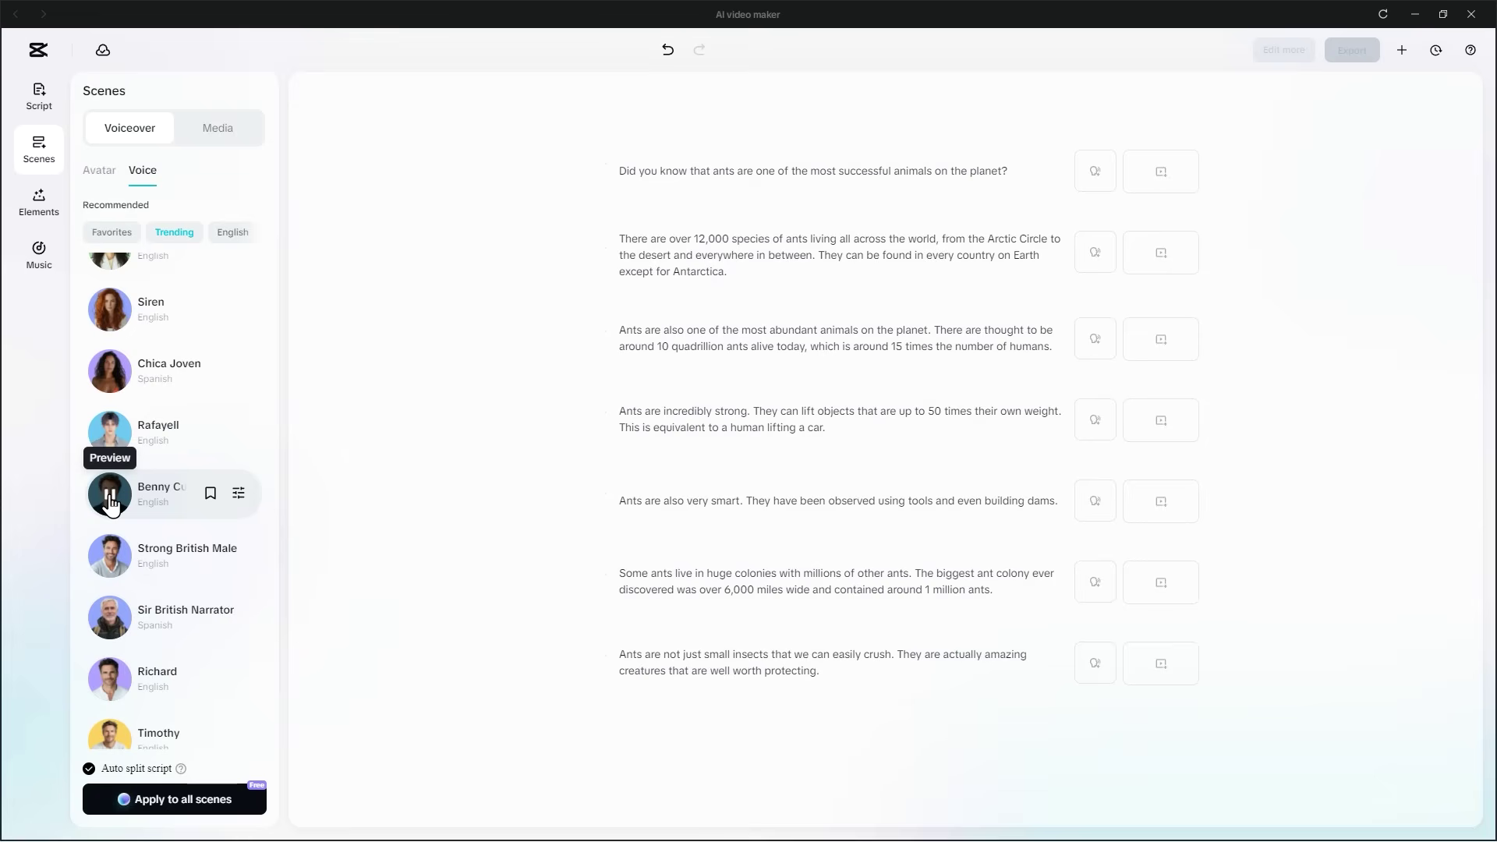
{"action": "left_click", "coordinate": [111, 555]}
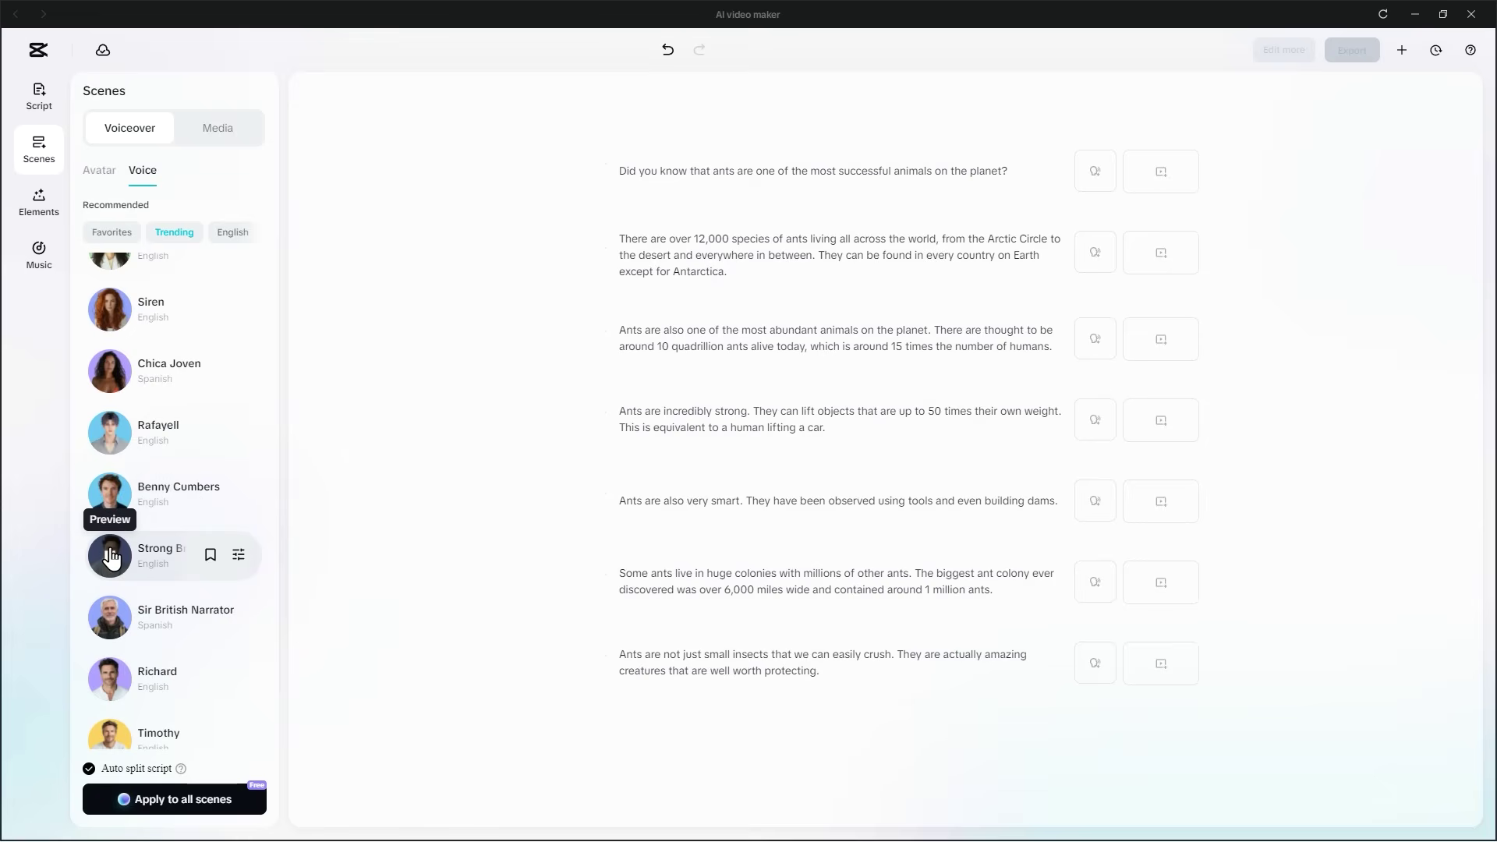
{"action": "scroll", "coordinate": [117, 655], "scroll_direction": "down", "scroll_amount": 2}
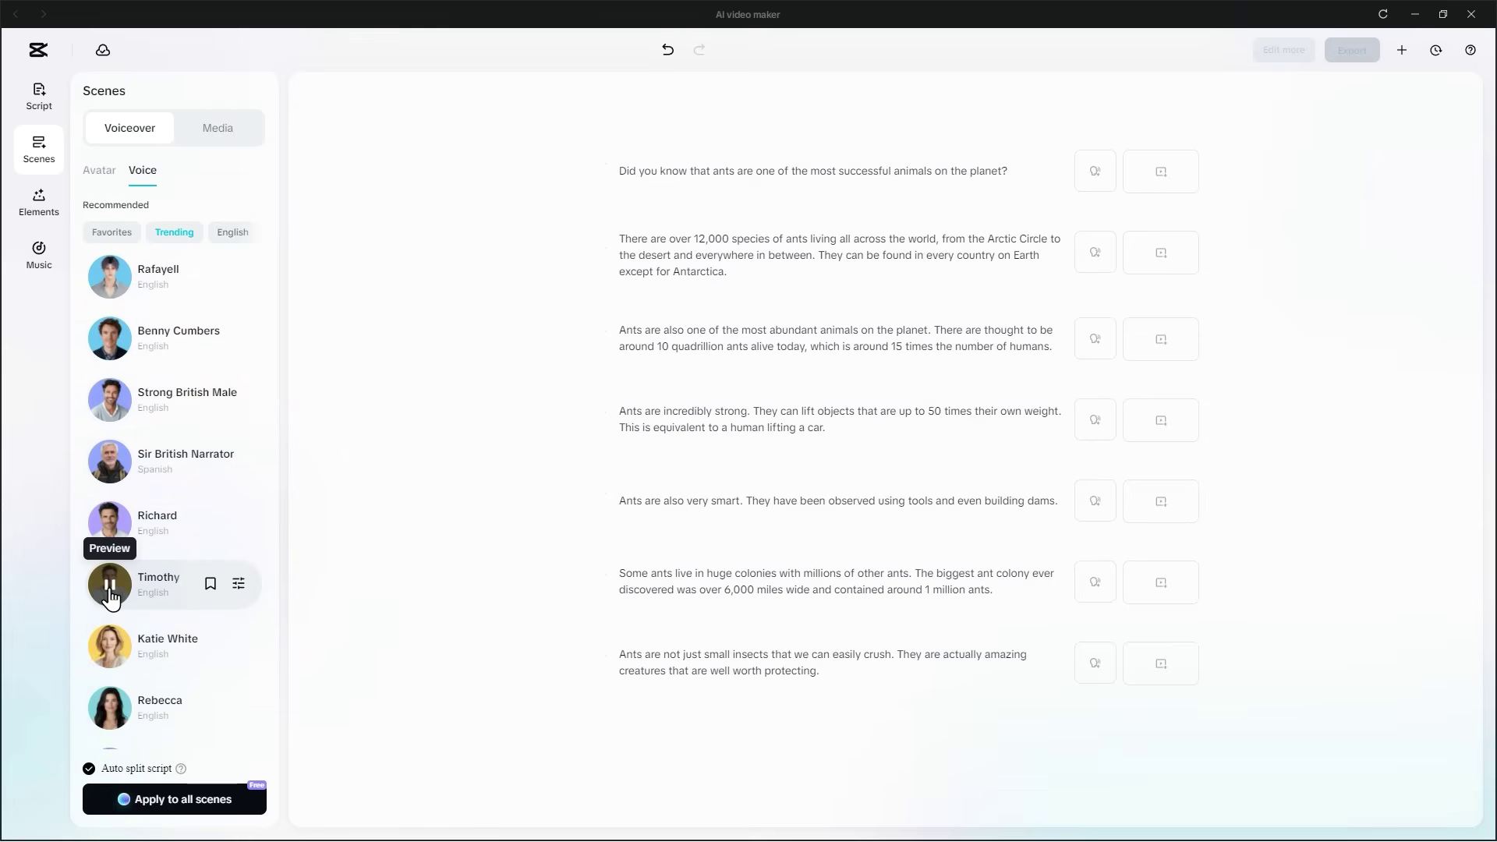
{"action": "scroll", "coordinate": [117, 592], "scroll_direction": "down", "scroll_amount": 1}
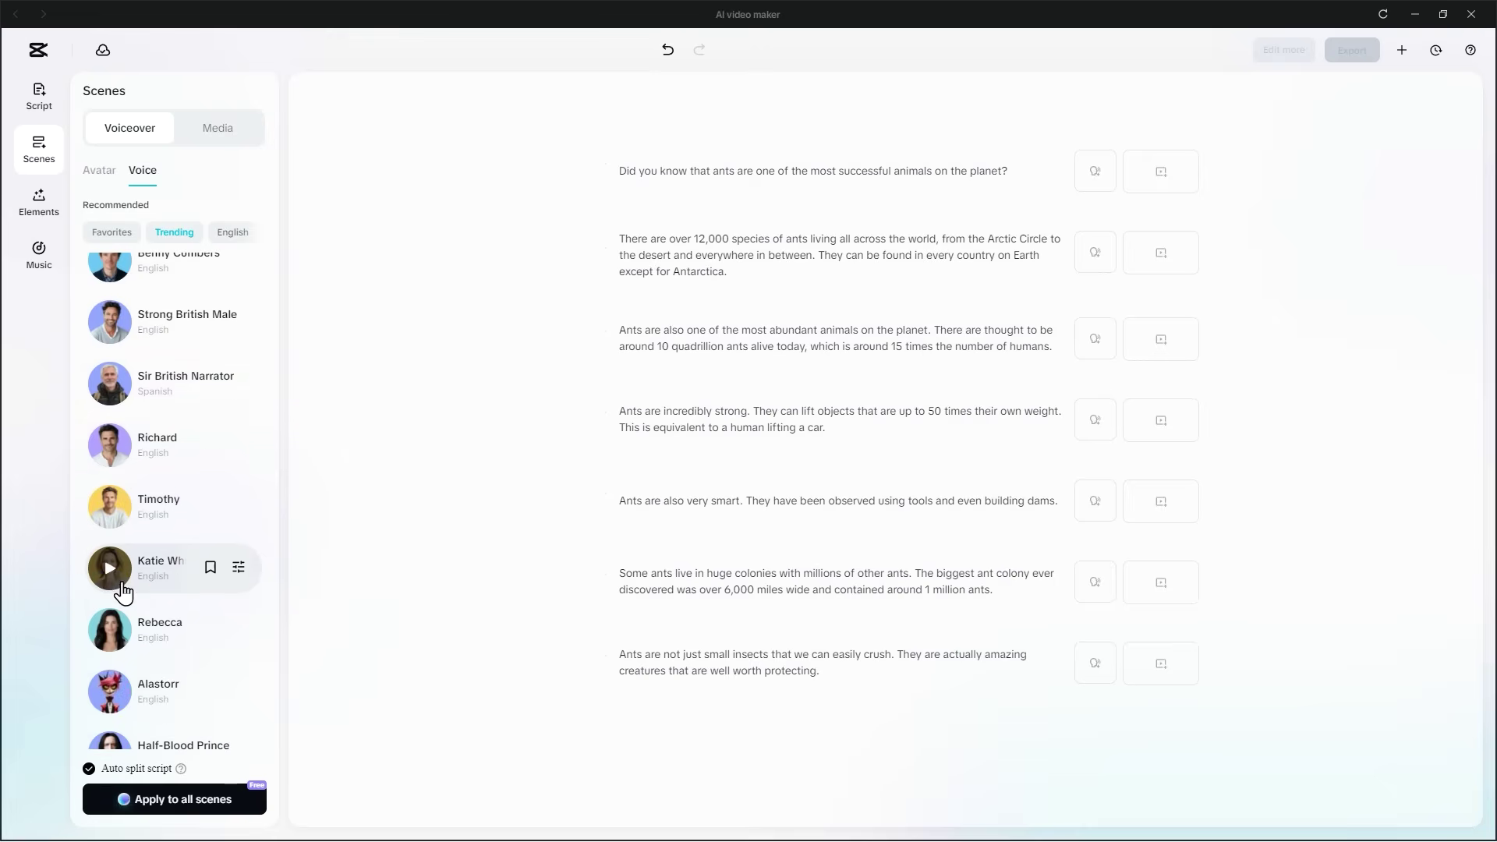
{"action": "left_click", "coordinate": [110, 446]}
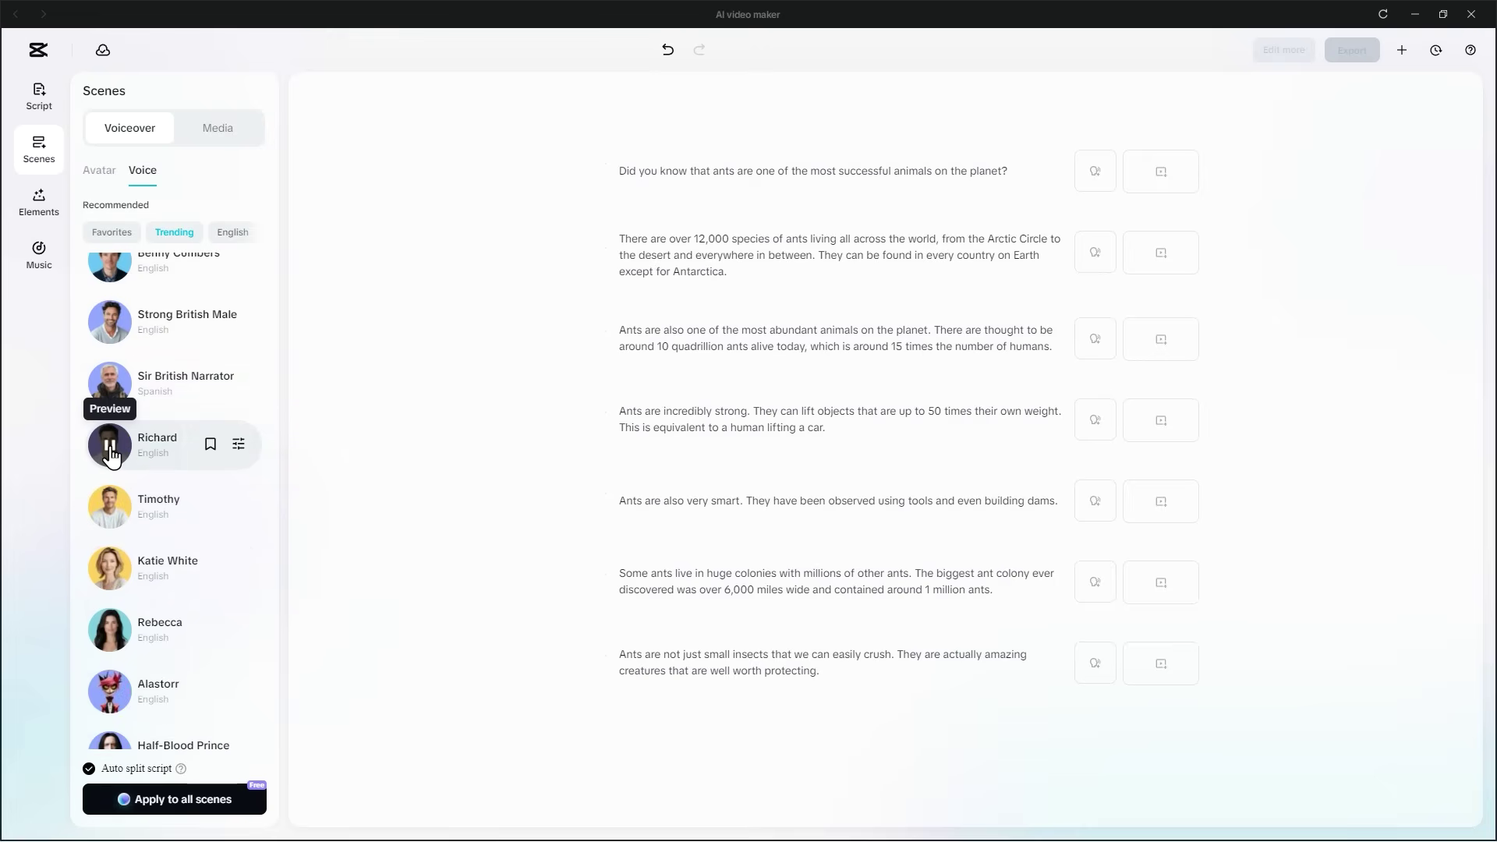
{"action": "left_click", "coordinate": [109, 450]}
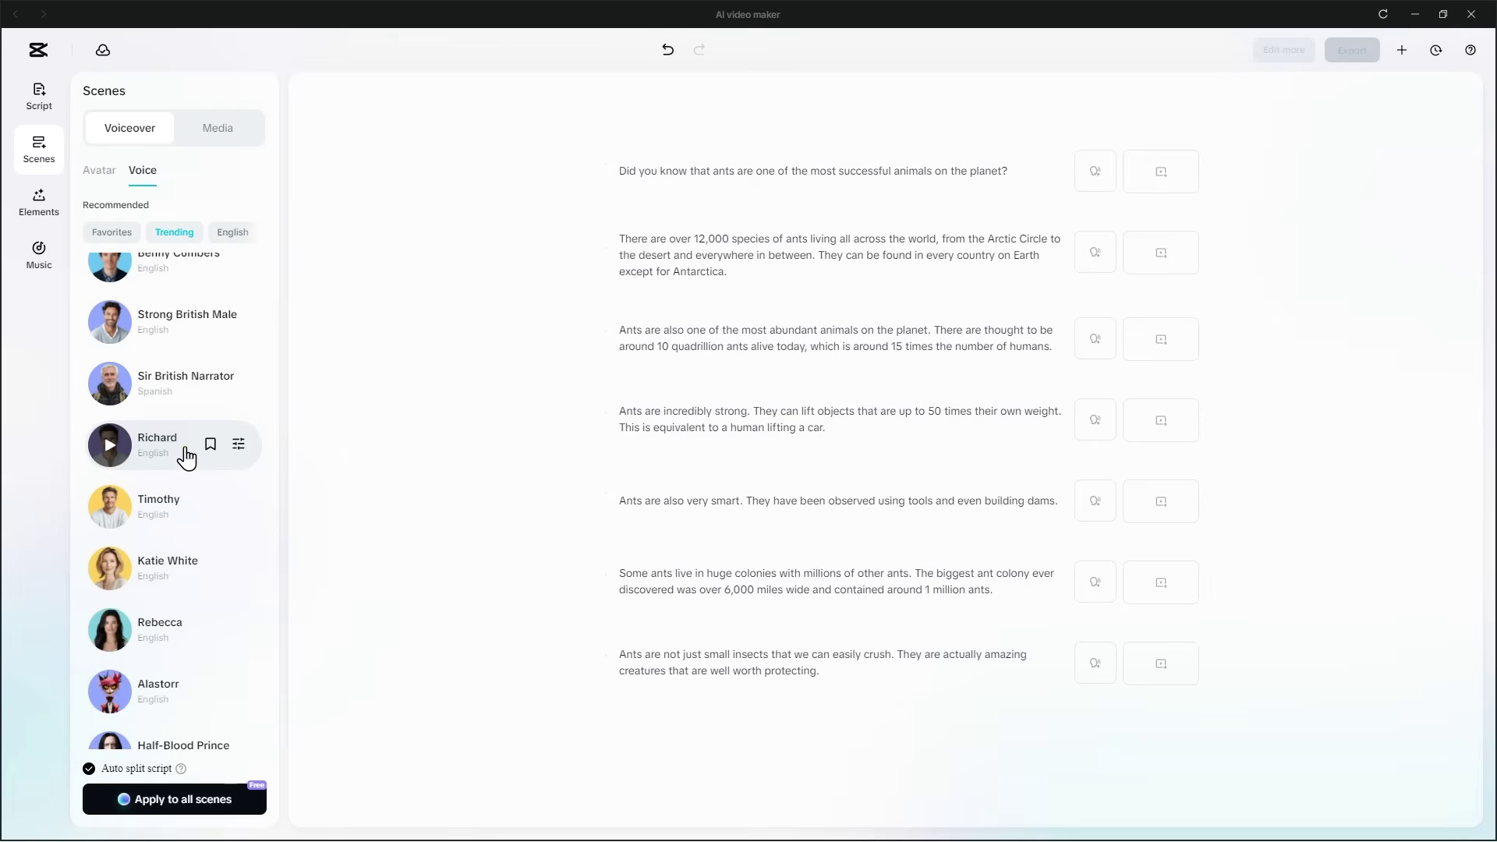
Choose the Richard voice and apply it to all scenes with automatic script splitting on
{"action": "left_click", "coordinate": [187, 458]}
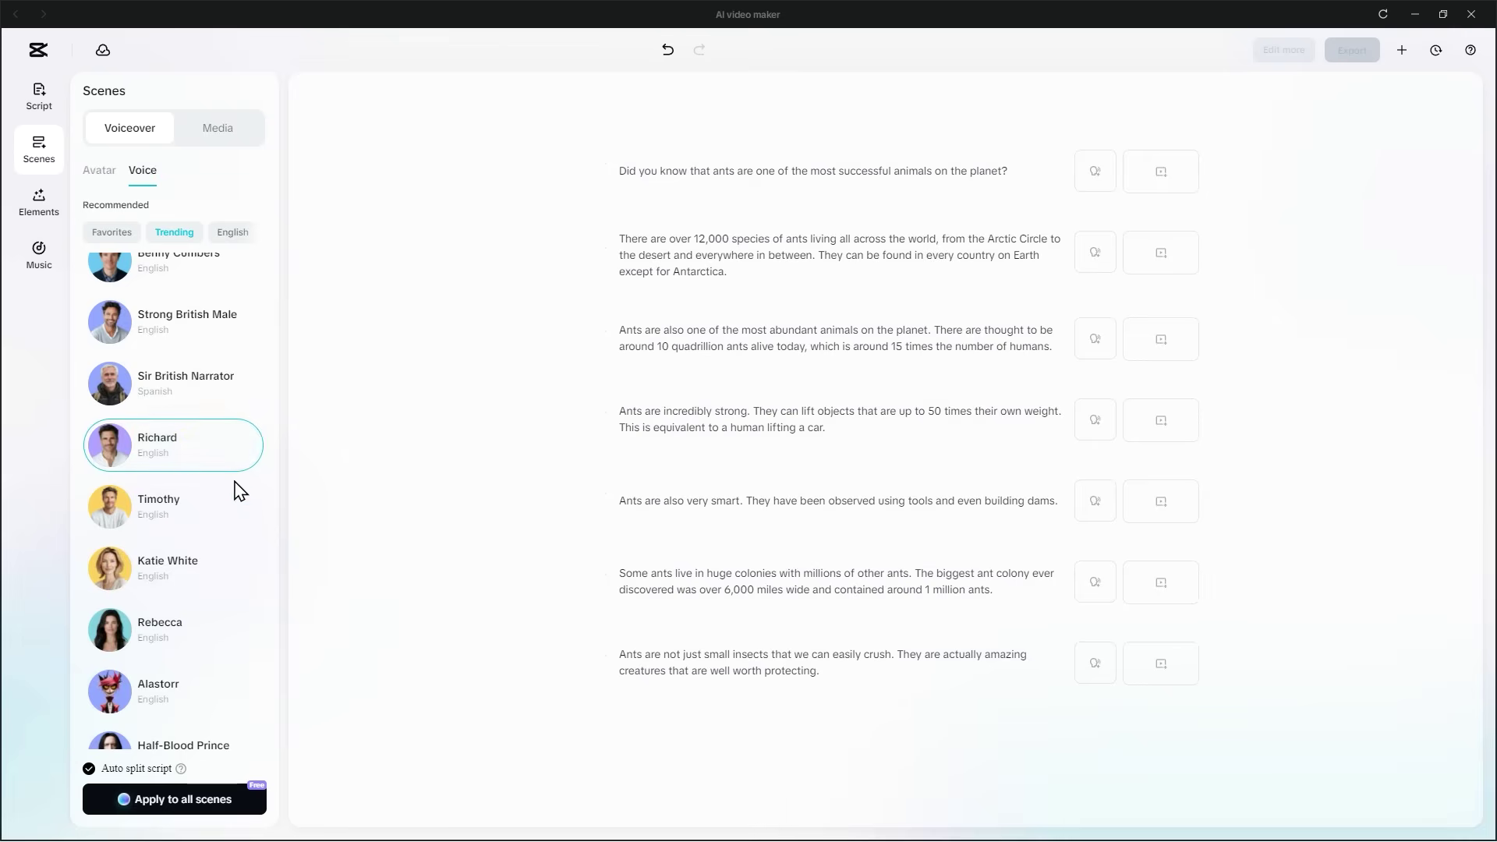
{"action": "left_click", "coordinate": [198, 803]}
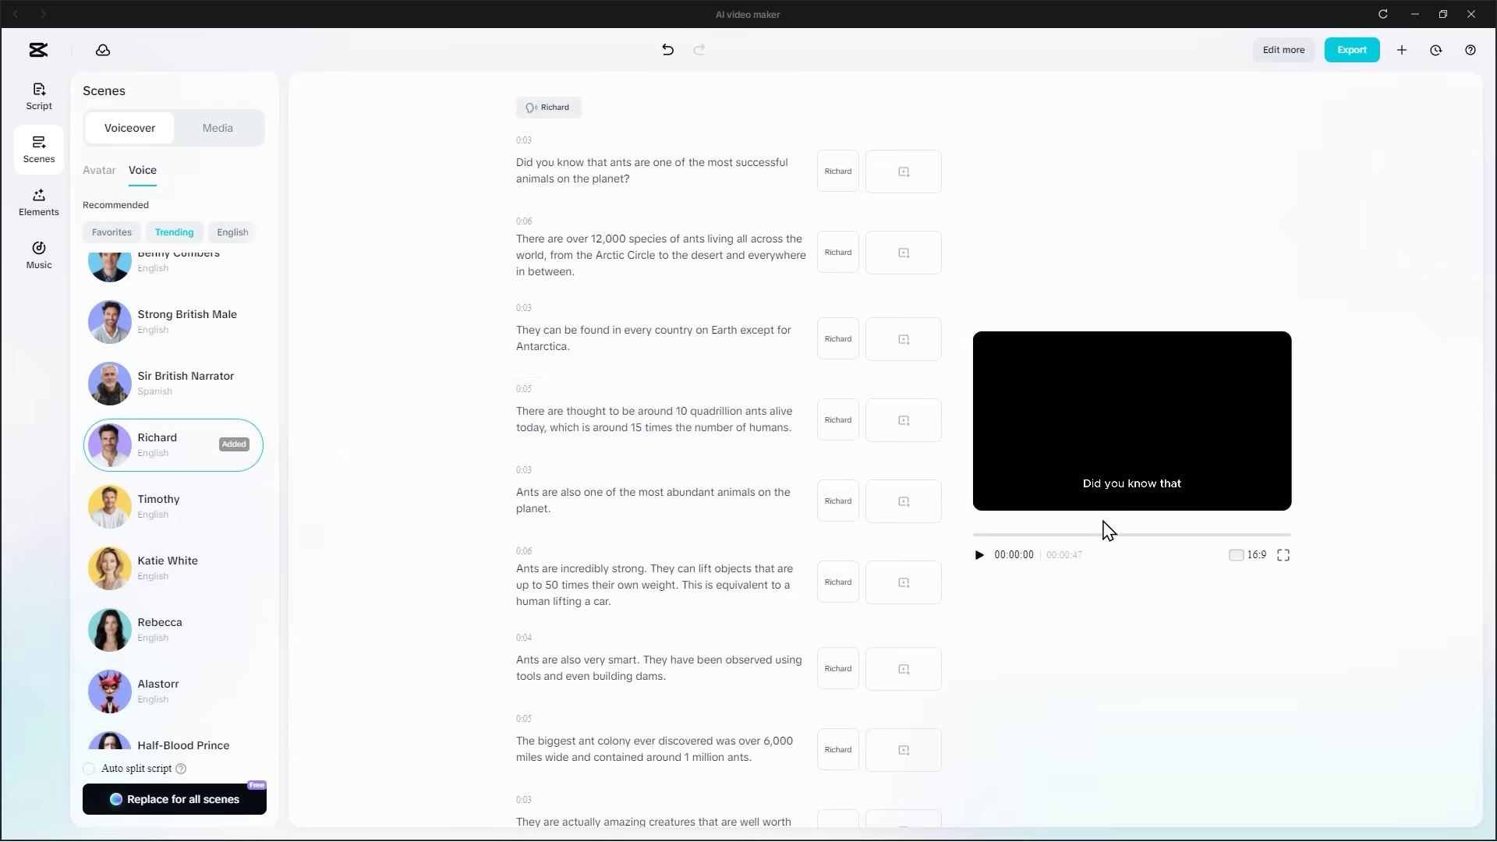
Play part of the video preview to hear the voiceover and review the split script scenes
{"action": "left_click", "coordinate": [978, 555]}
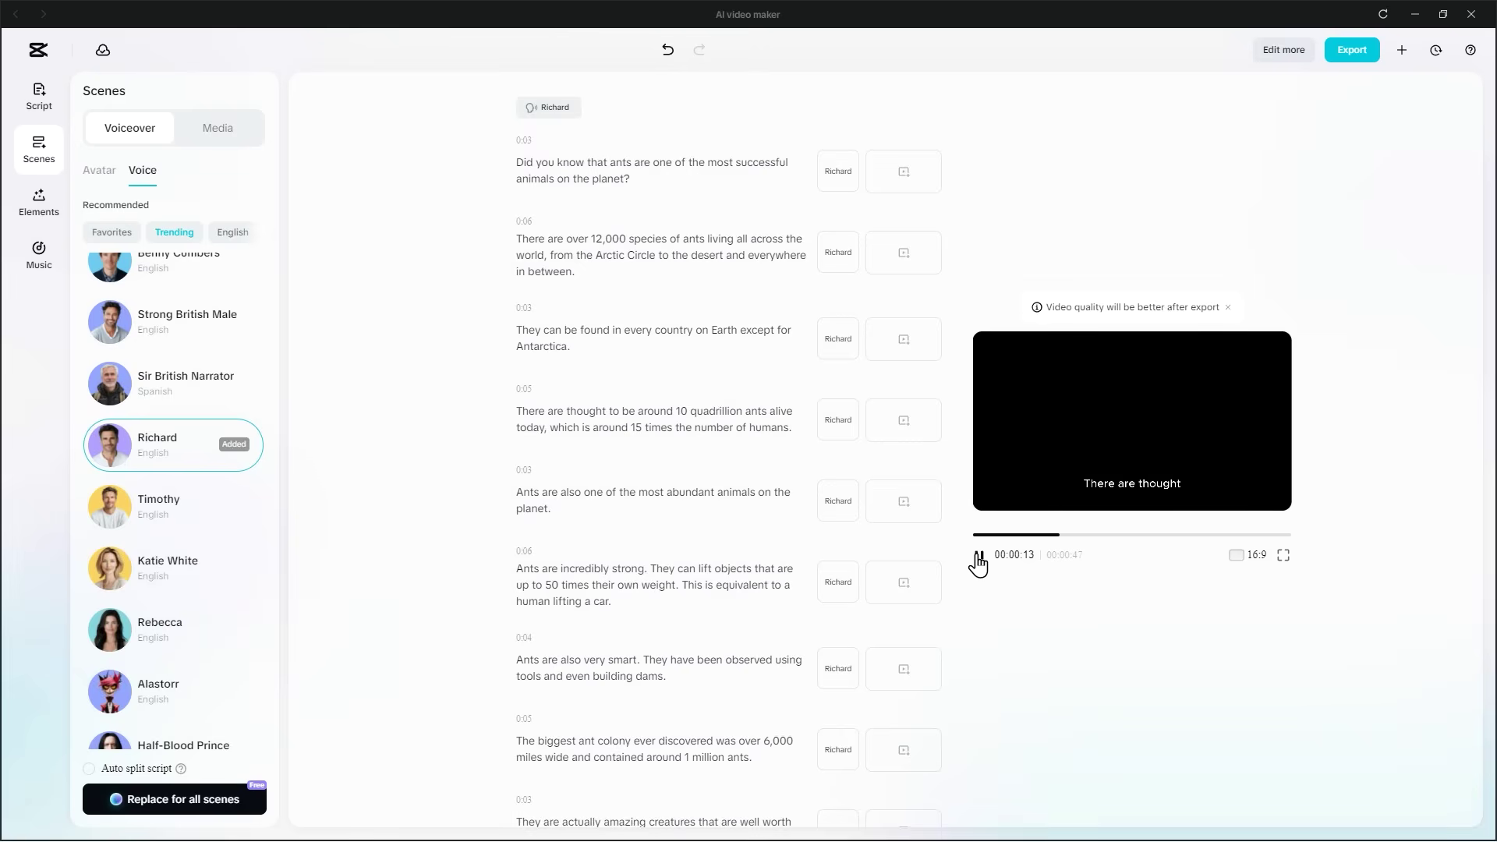
{"action": "left_click", "coordinate": [979, 556]}
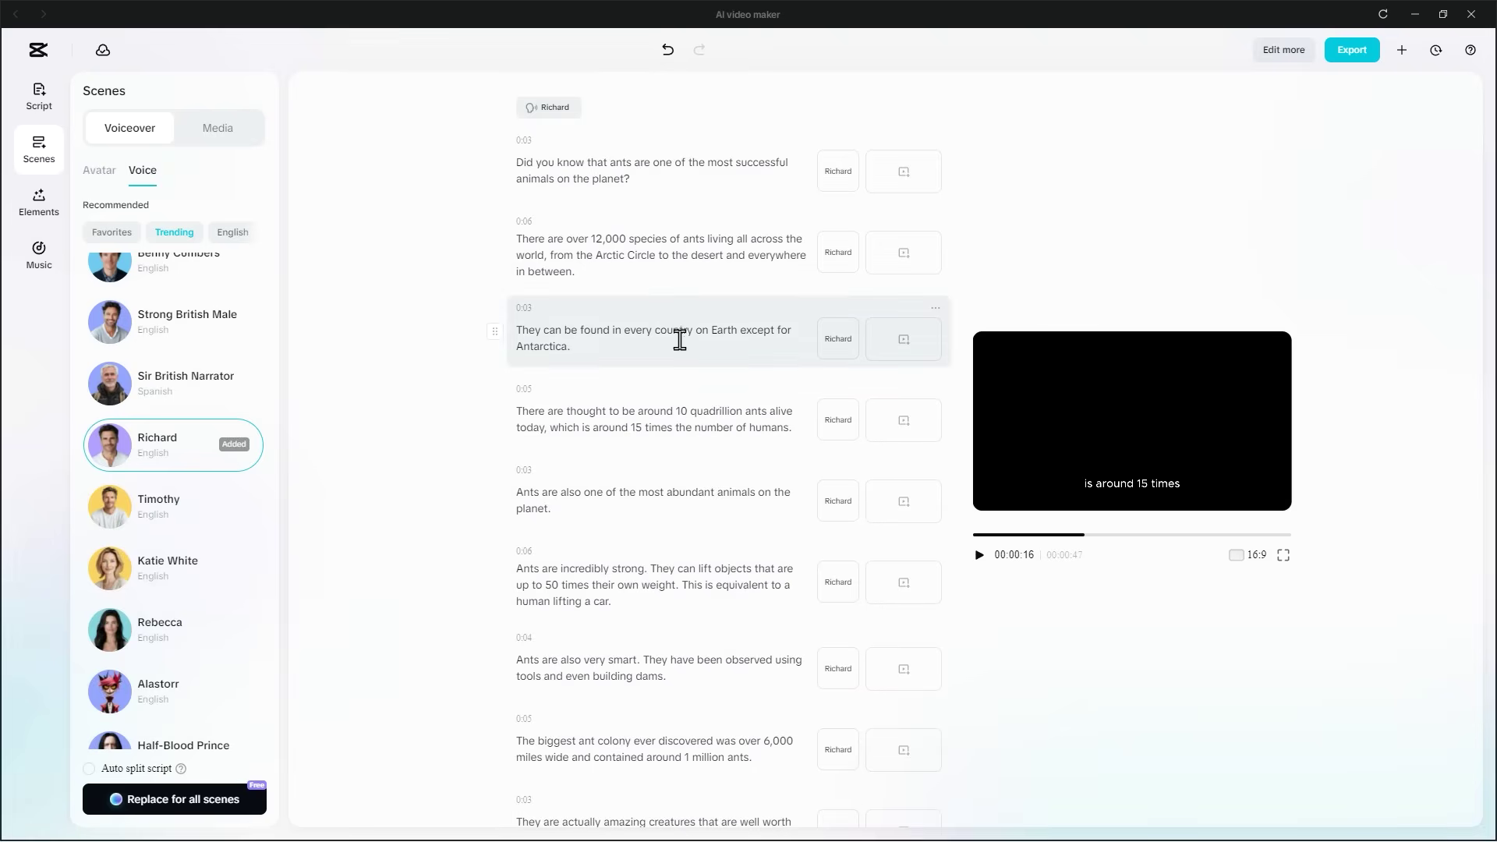
{"action": "scroll", "coordinate": [695, 554], "scroll_direction": "down", "scroll_amount": 3}
{"action": "scroll", "coordinate": [695, 562], "scroll_direction": "up", "scroll_amount": 3}
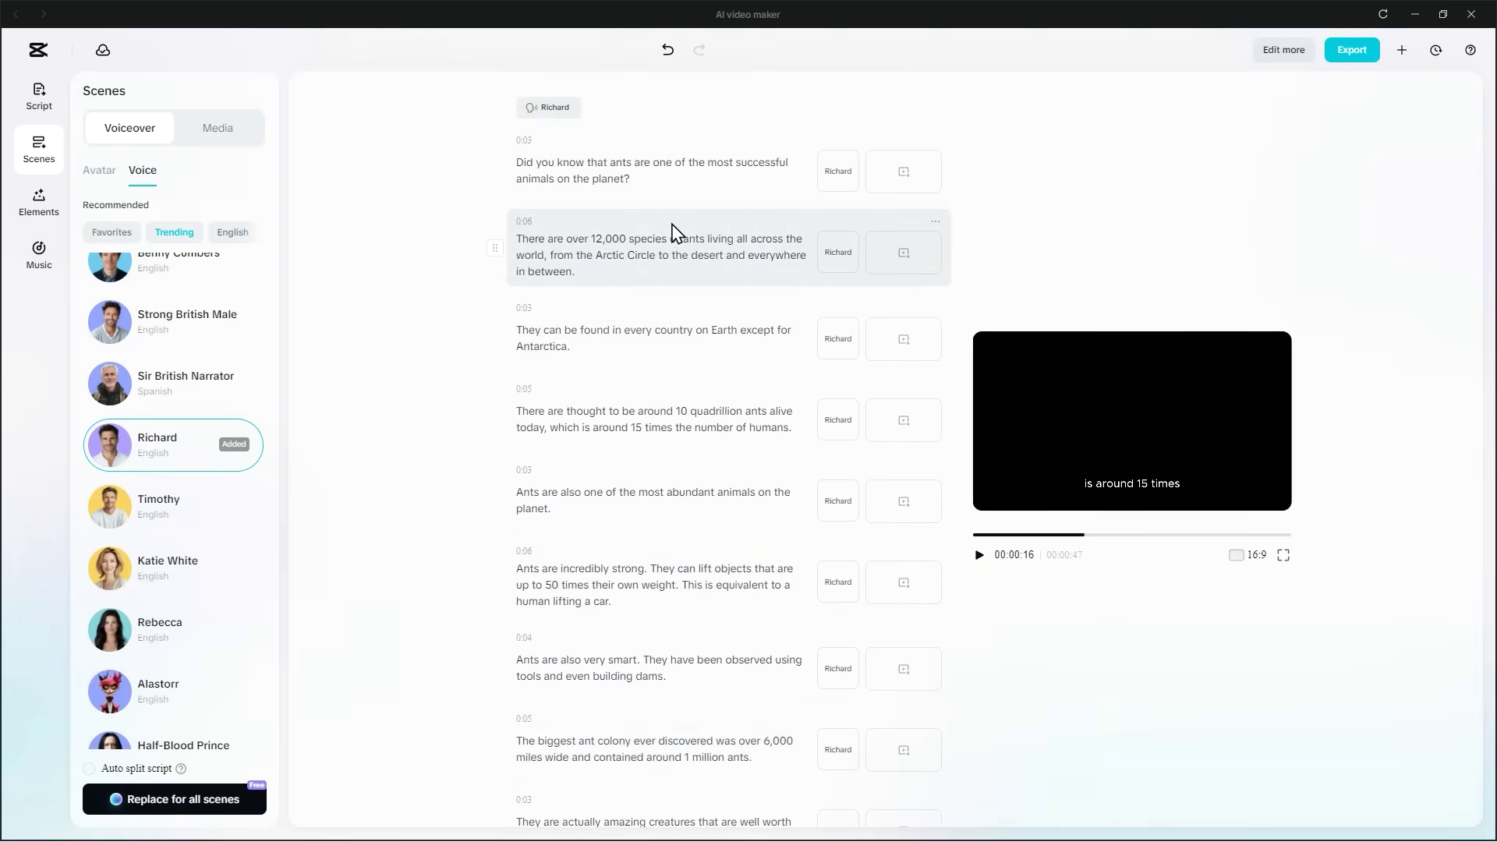
Match stock media to the scenes using the scene media options
{"action": "left_click", "coordinate": [222, 134]}
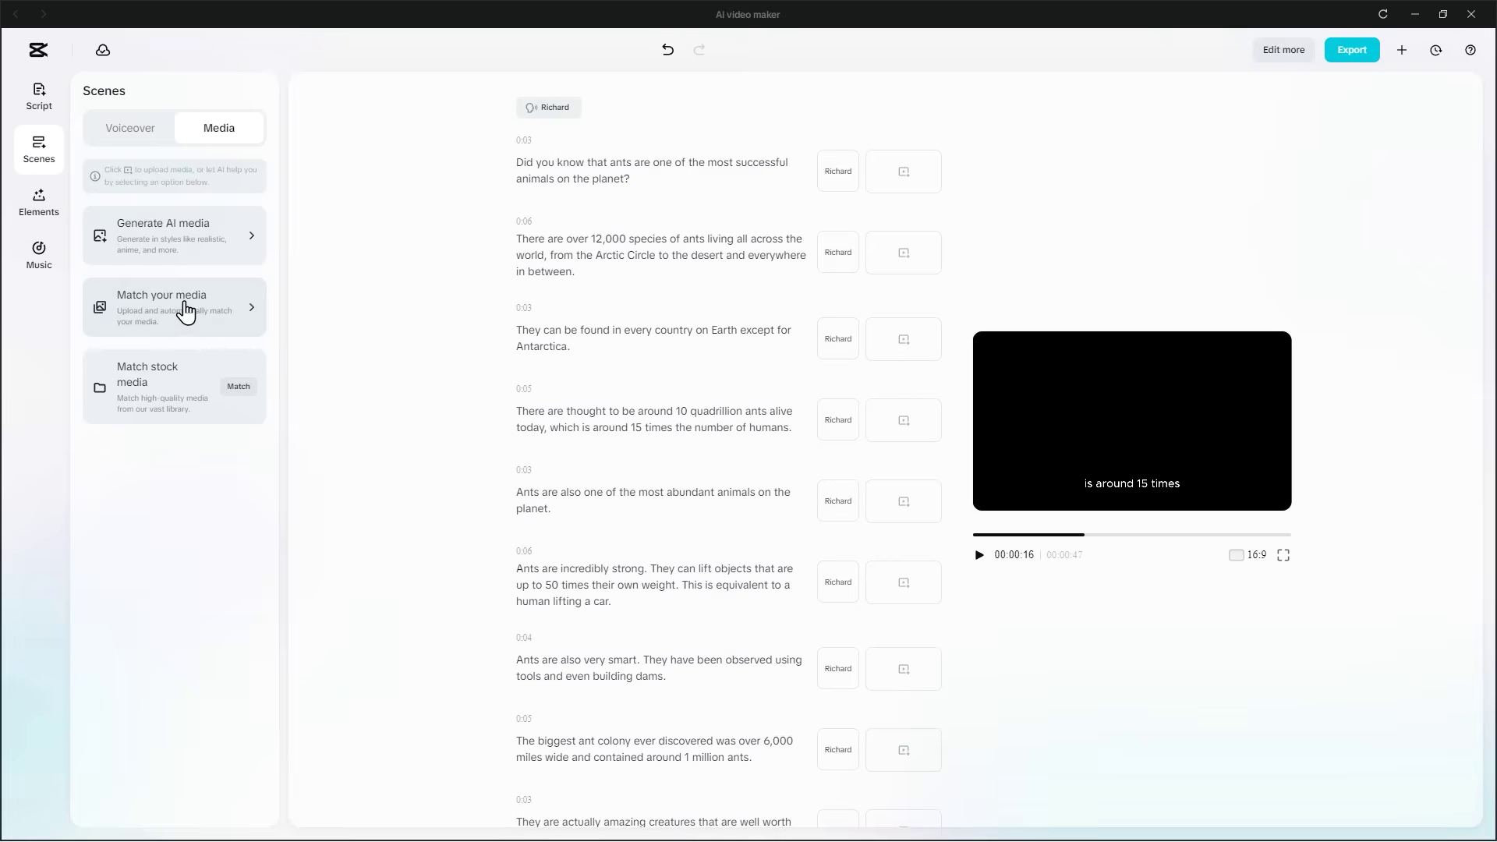
{"action": "left_click", "coordinate": [183, 384]}
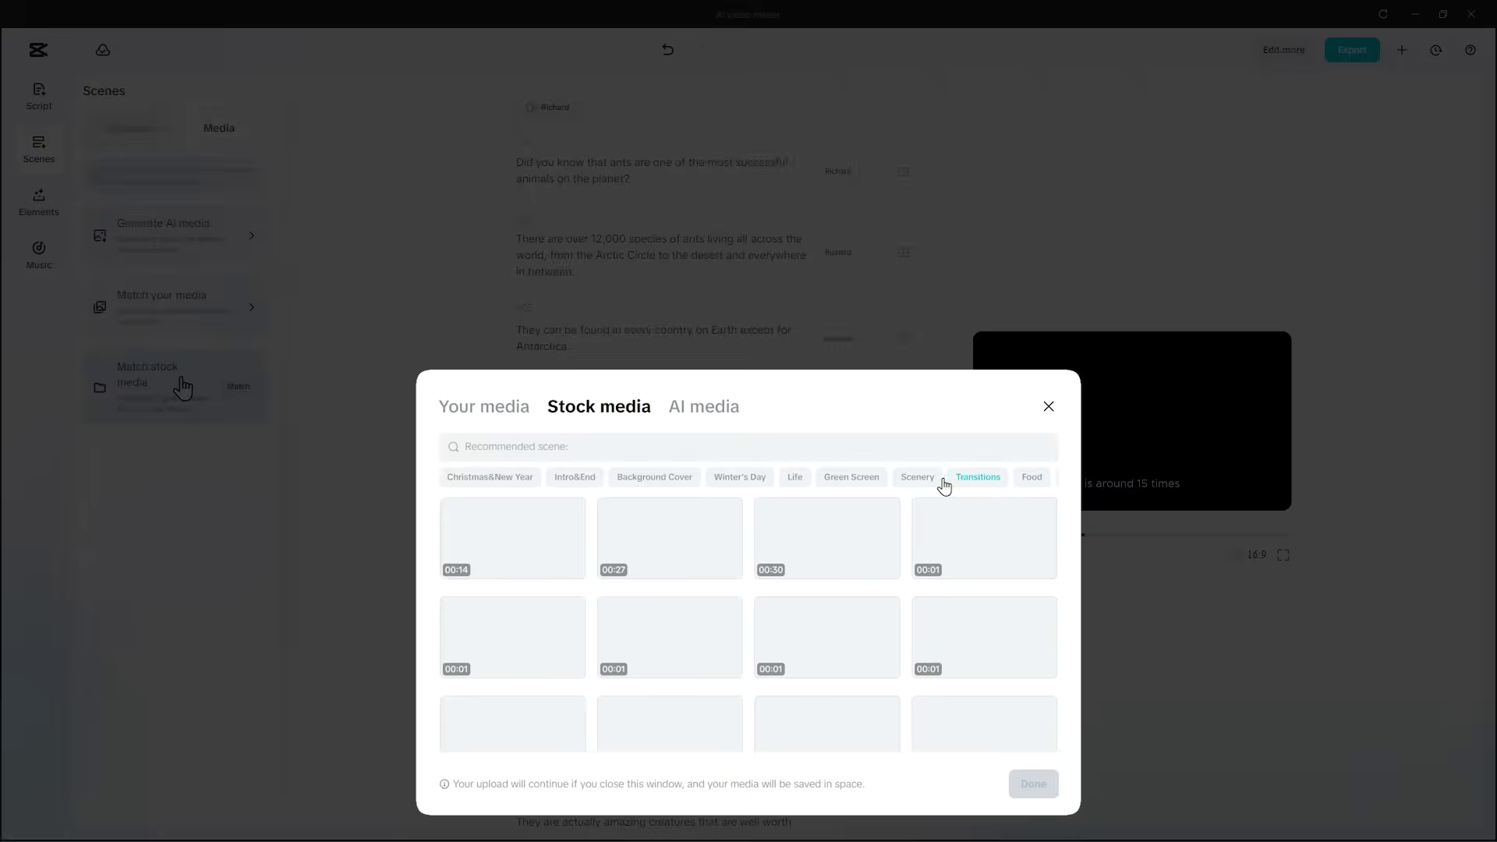
Browse the stock media categories, including Green Screen and Life
{"action": "left_click", "coordinate": [854, 479]}
{"action": "left_click", "coordinate": [795, 477]}
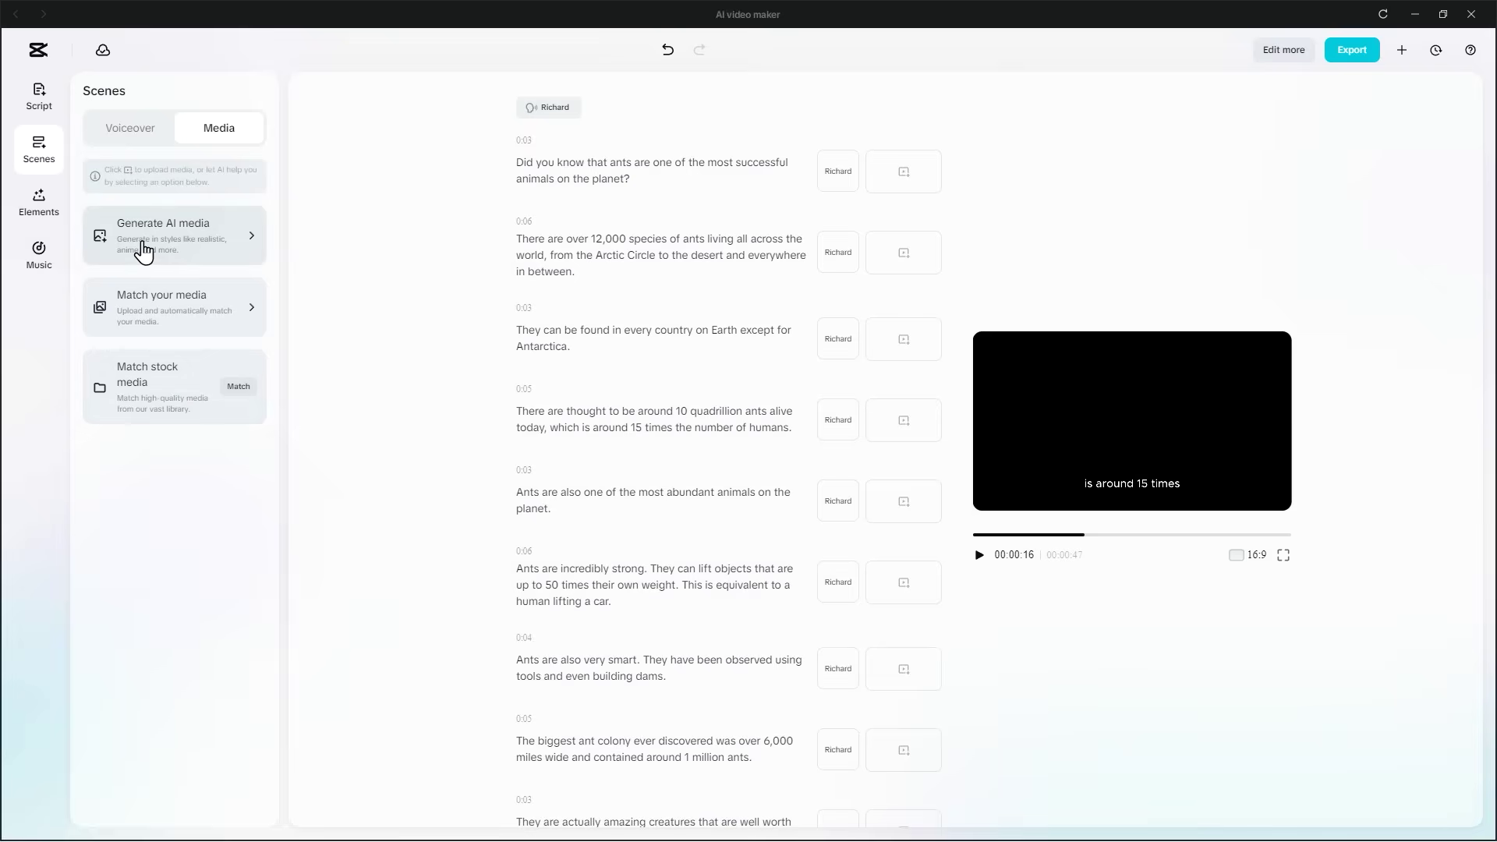
Set AI media generation for the scenes to the Photograph style with a 16:9 aspect ratio
{"action": "left_click", "coordinate": [199, 254]}
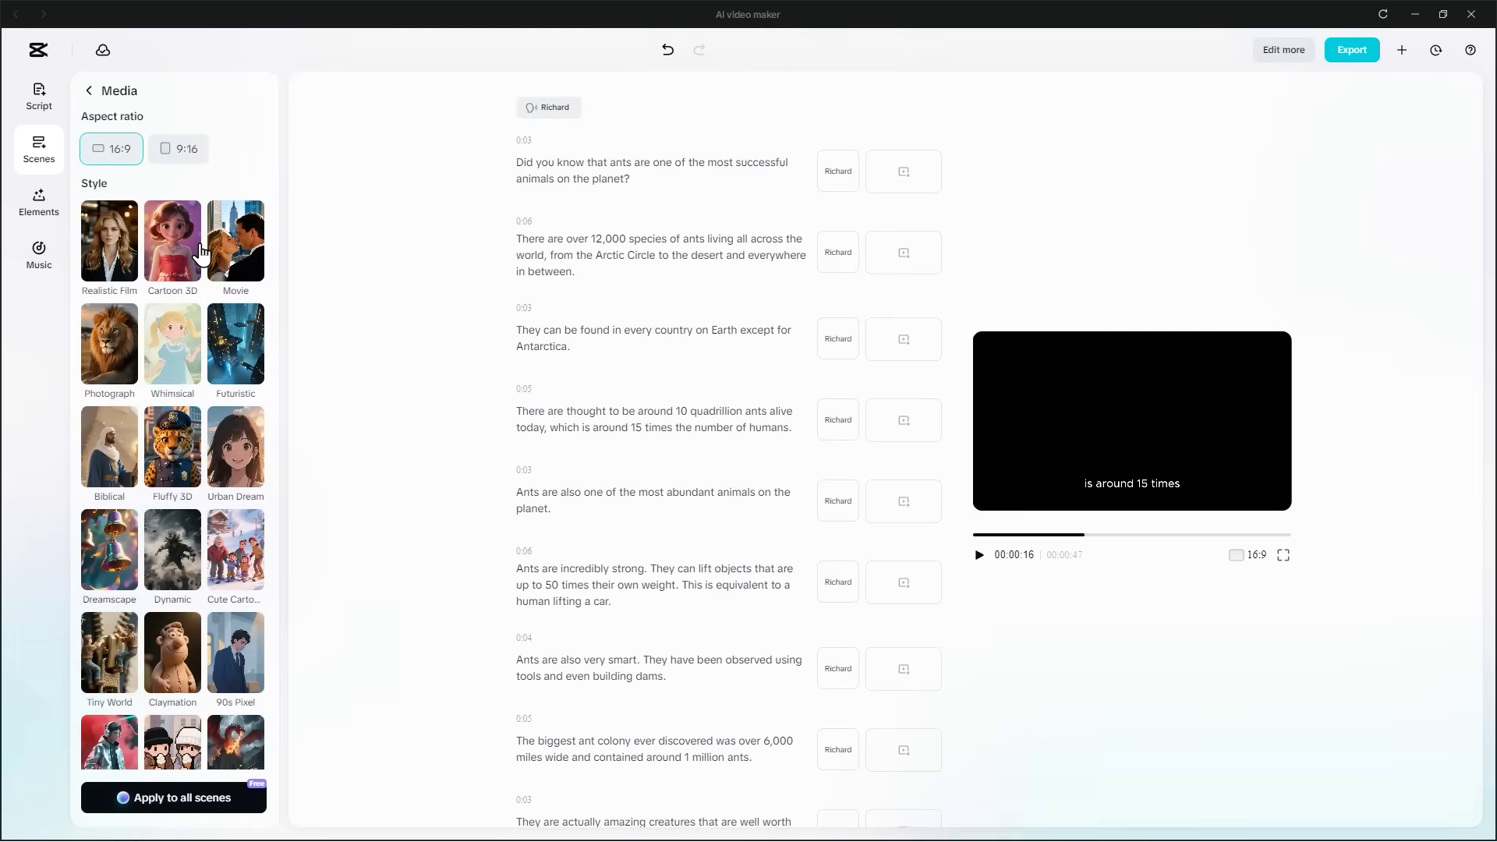
{"action": "scroll", "coordinate": [165, 437], "scroll_direction": "down", "scroll_amount": 3}
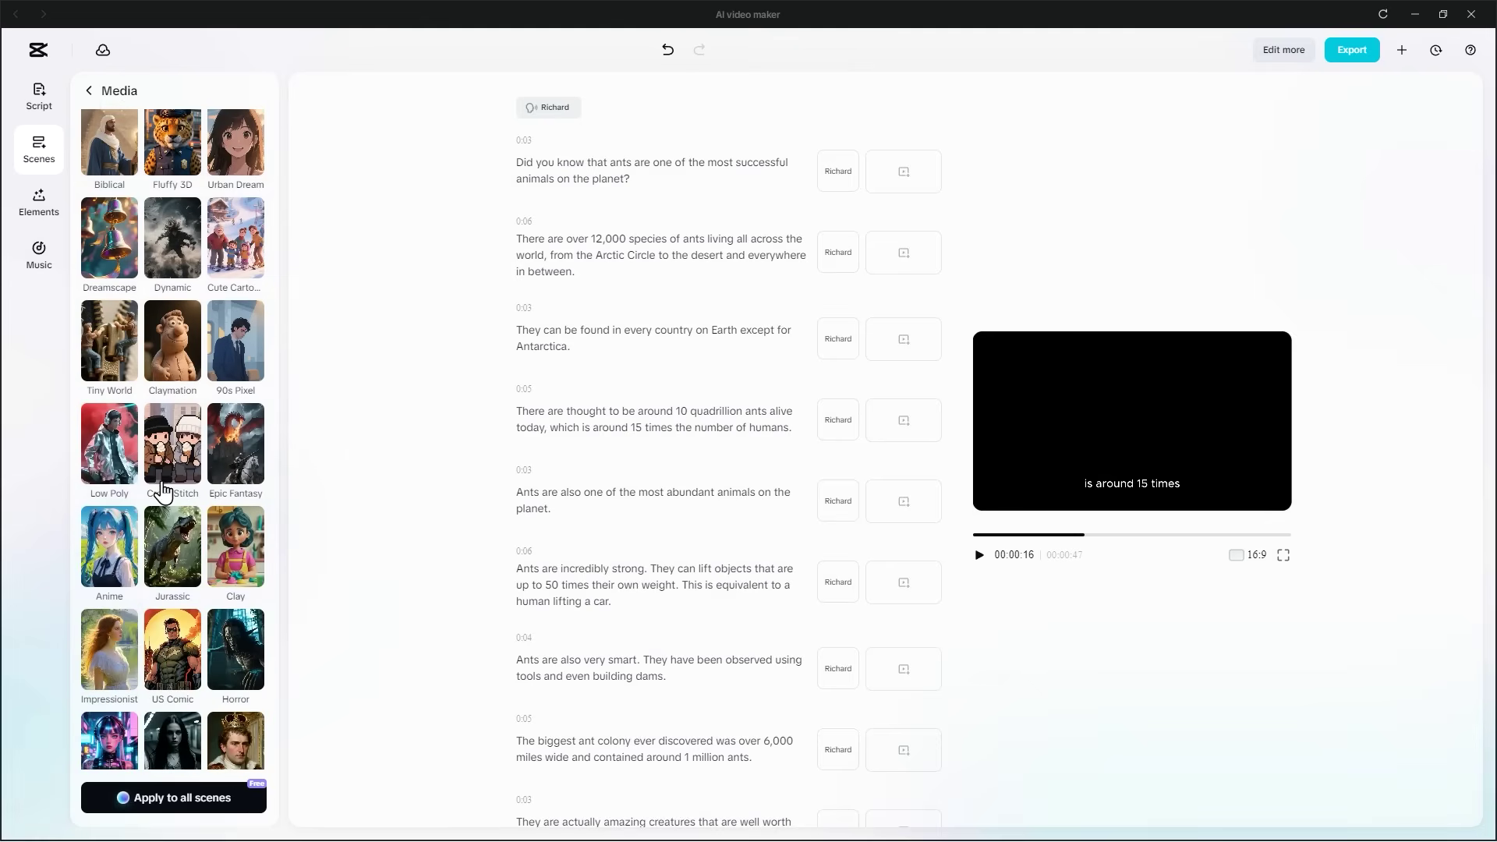
{"action": "scroll", "coordinate": [156, 649], "scroll_direction": "up", "scroll_amount": 3}
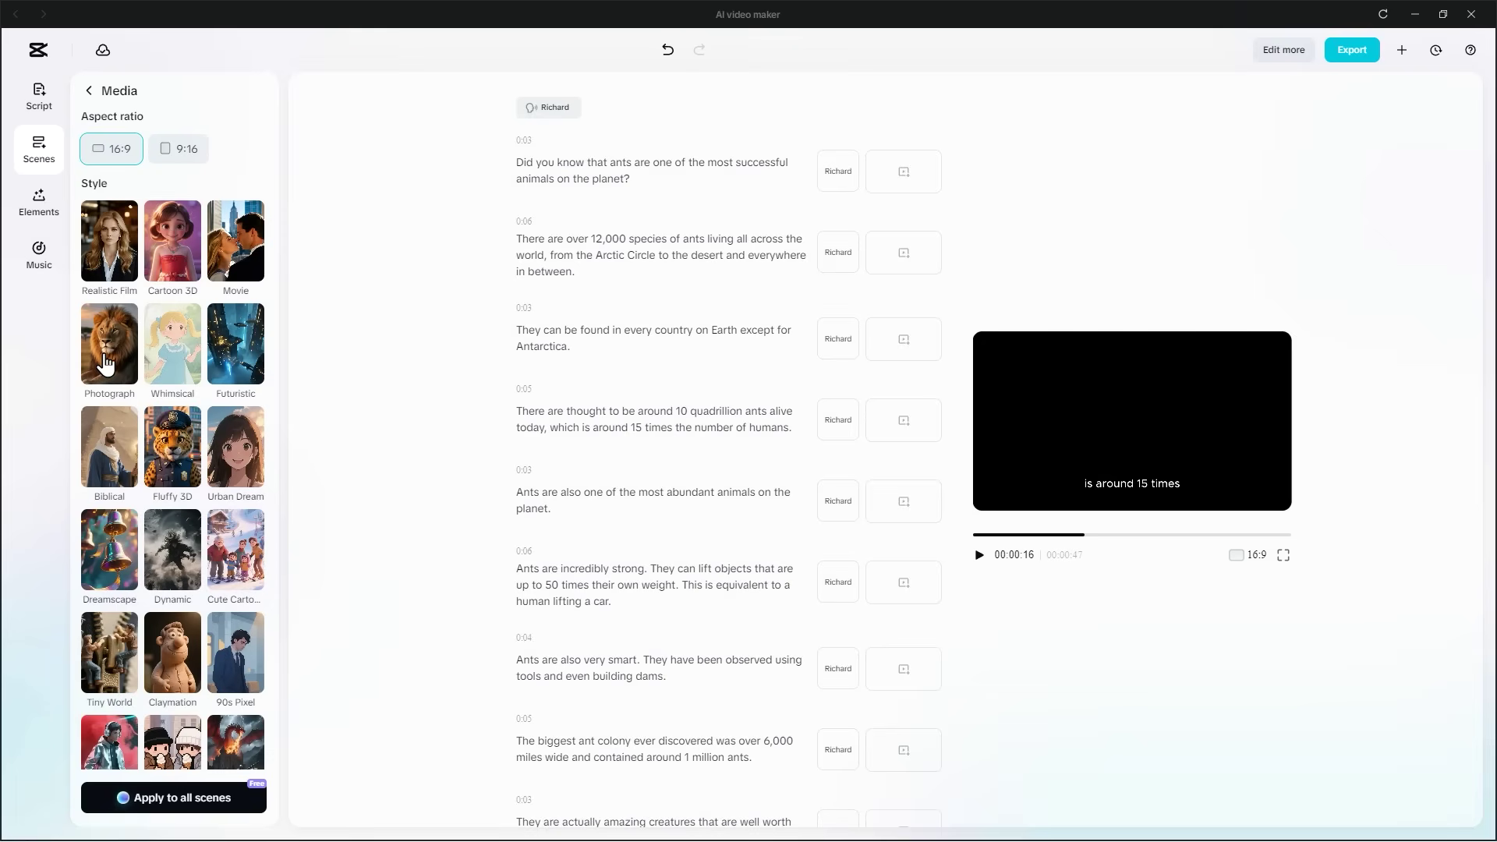
{"action": "left_click", "coordinate": [107, 361]}
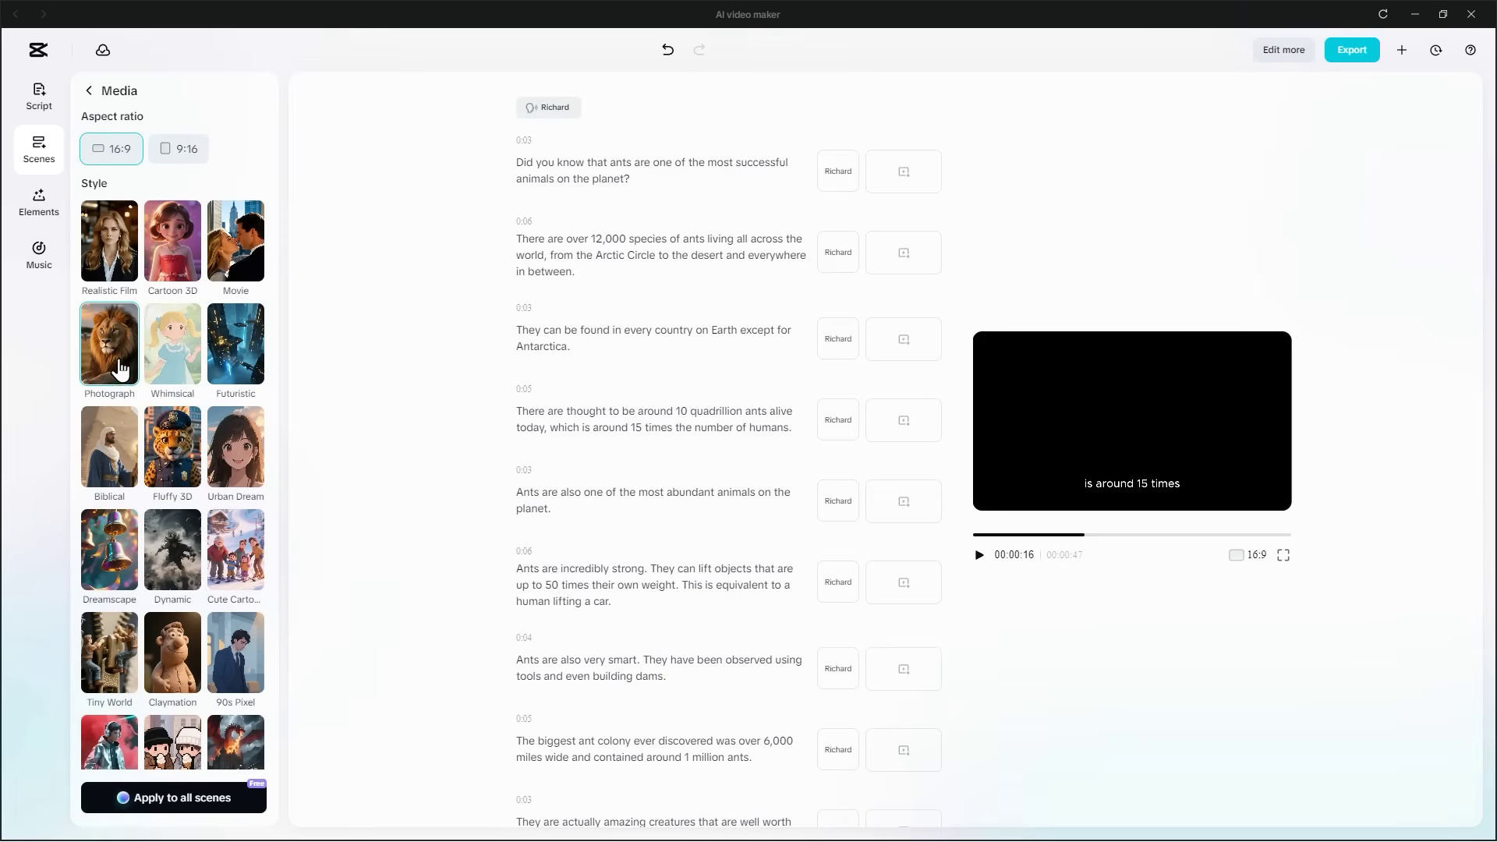
{"action": "left_click", "coordinate": [173, 154]}
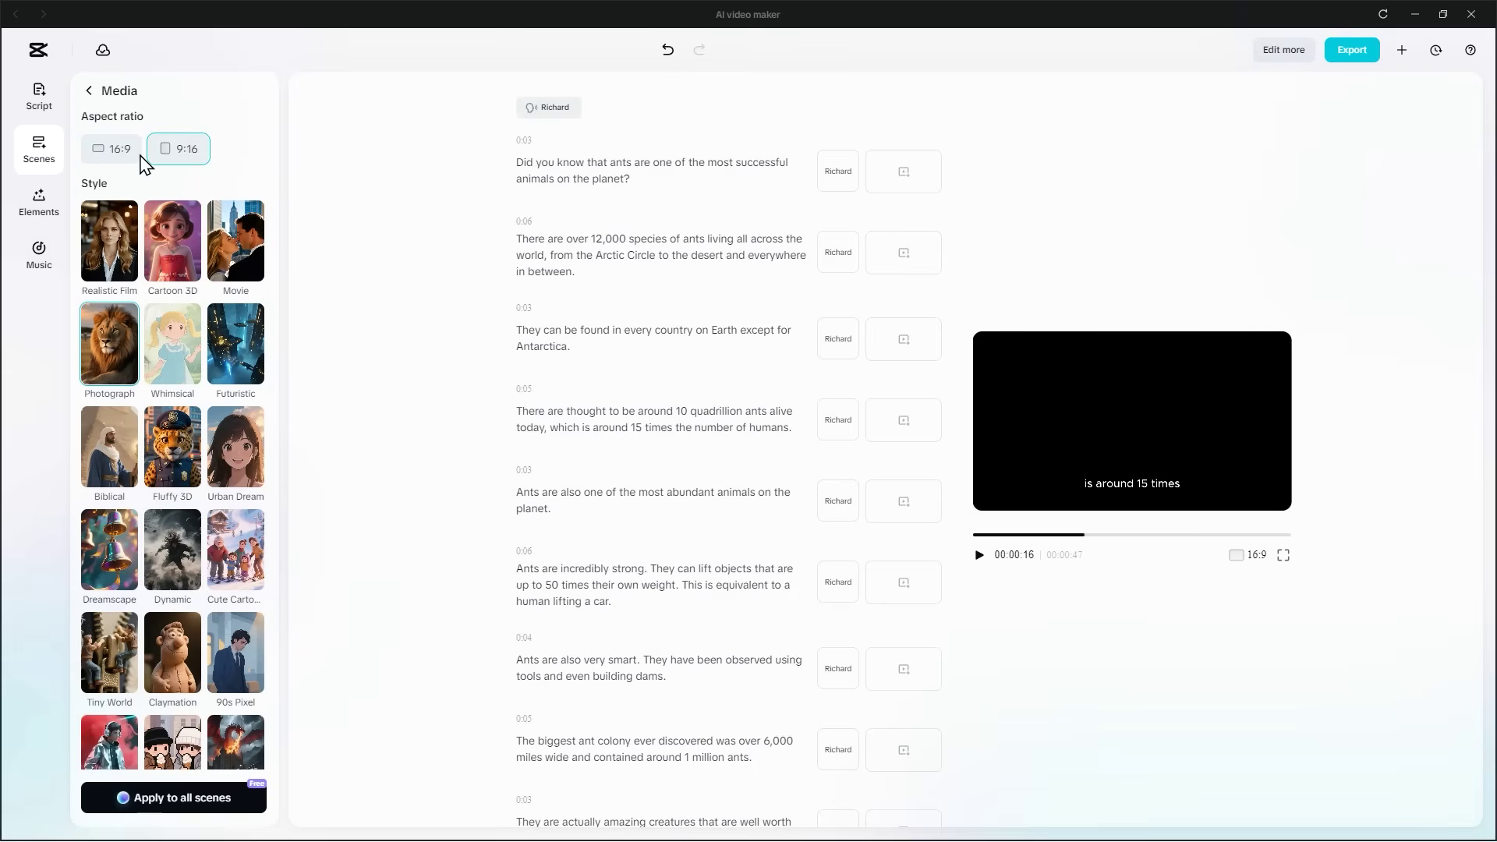
{"action": "left_click", "coordinate": [128, 160]}
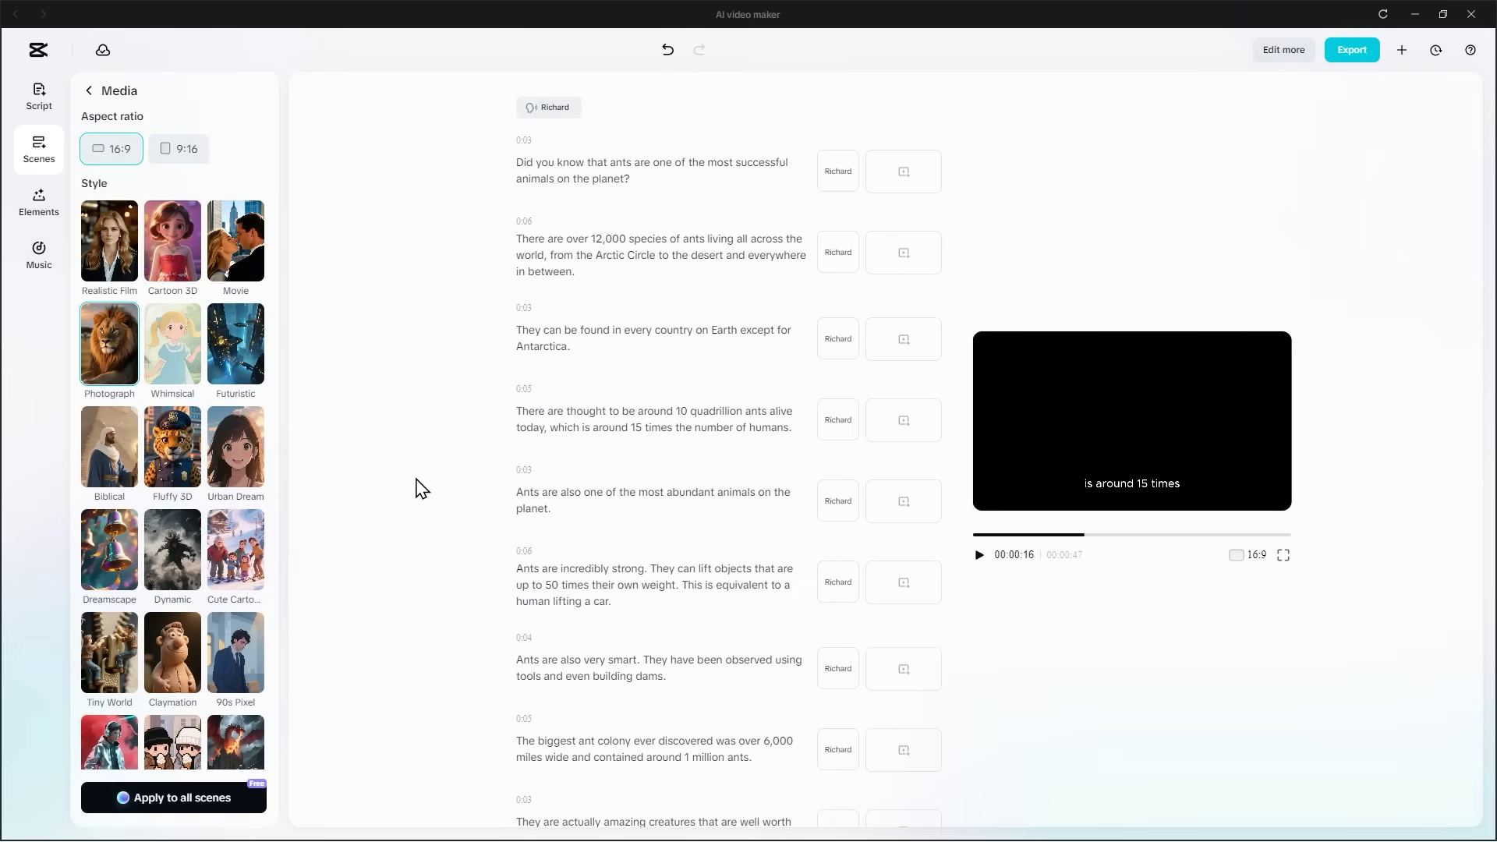
Check the preview's aspect ratio options, keep 16:9, and generate the Photograph-style AI media for all scenes
{"action": "left_click", "coordinate": [1243, 558]}
{"action": "left_click", "coordinate": [1248, 620]}
{"action": "left_click", "coordinate": [1240, 729]}
{"action": "left_click", "coordinate": [1256, 776]}
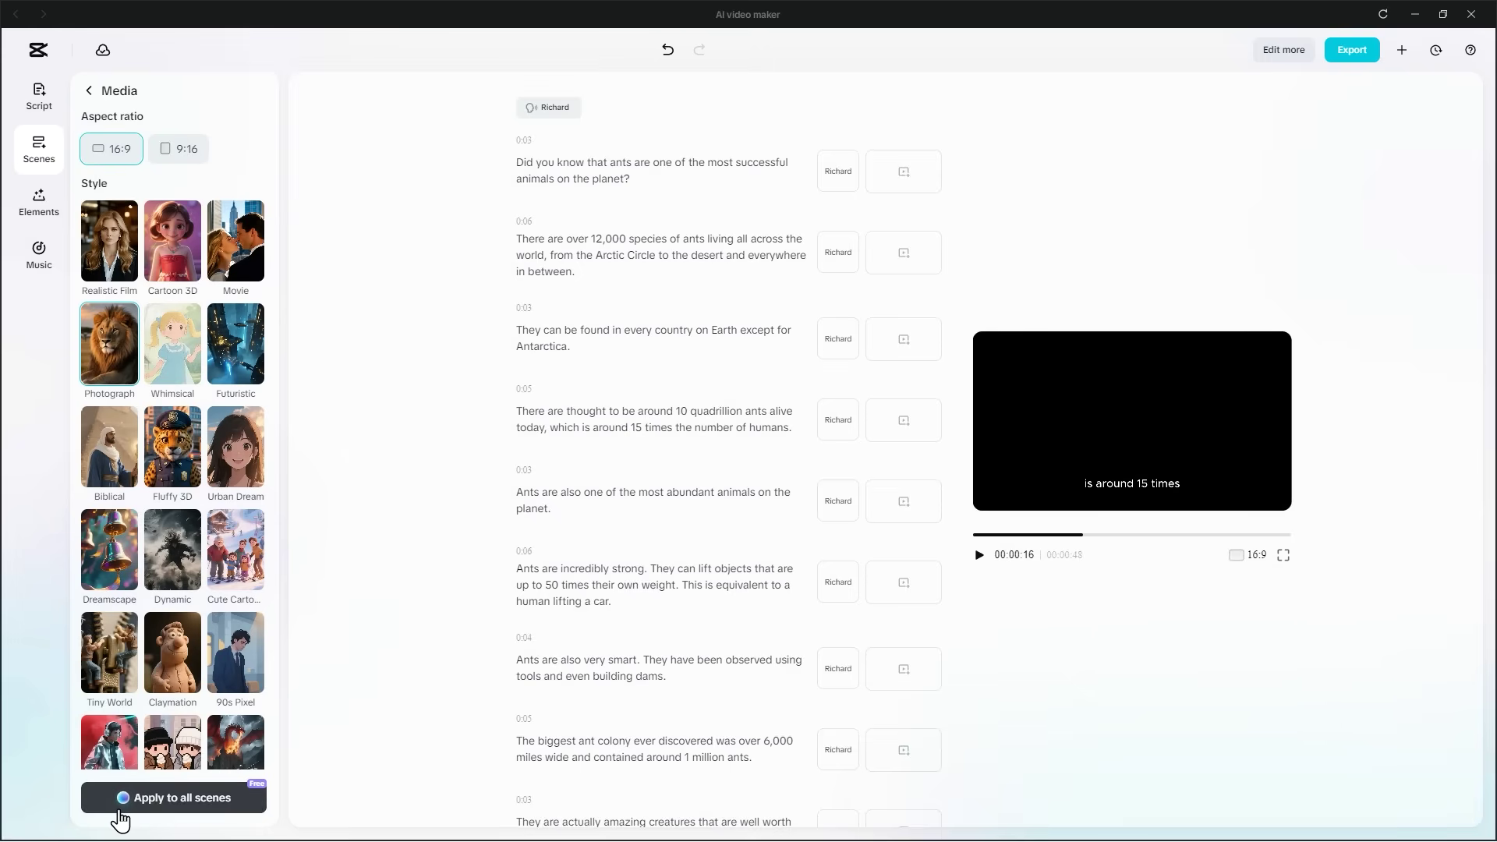
{"action": "left_click", "coordinate": [167, 803]}
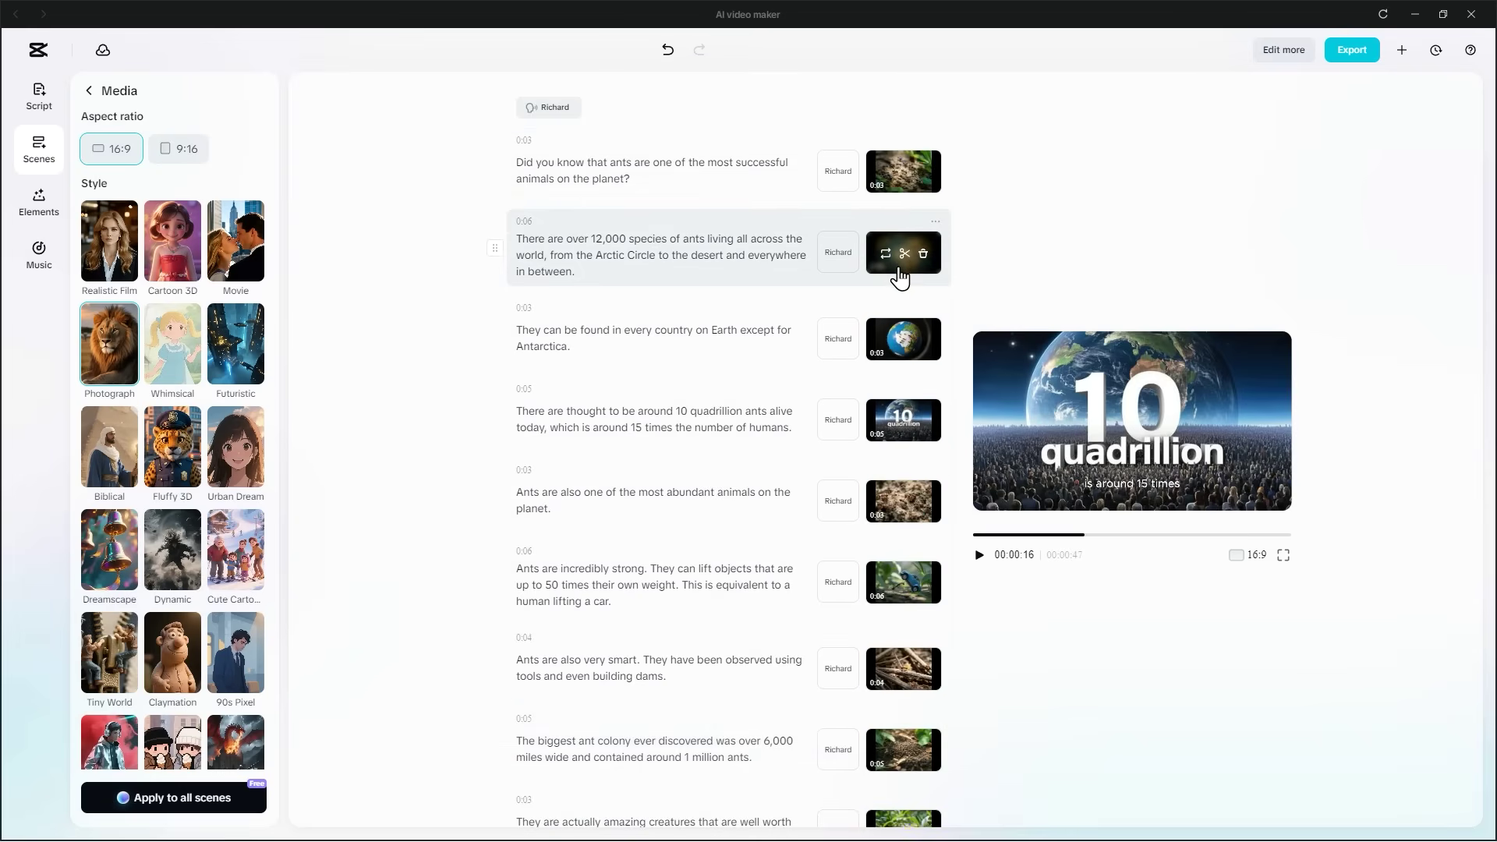
Play the video preview from the start to review the generated images in the opening scenes
{"action": "left_click_drag", "start_coordinate": [1019, 537], "coordinate": [938, 541]}
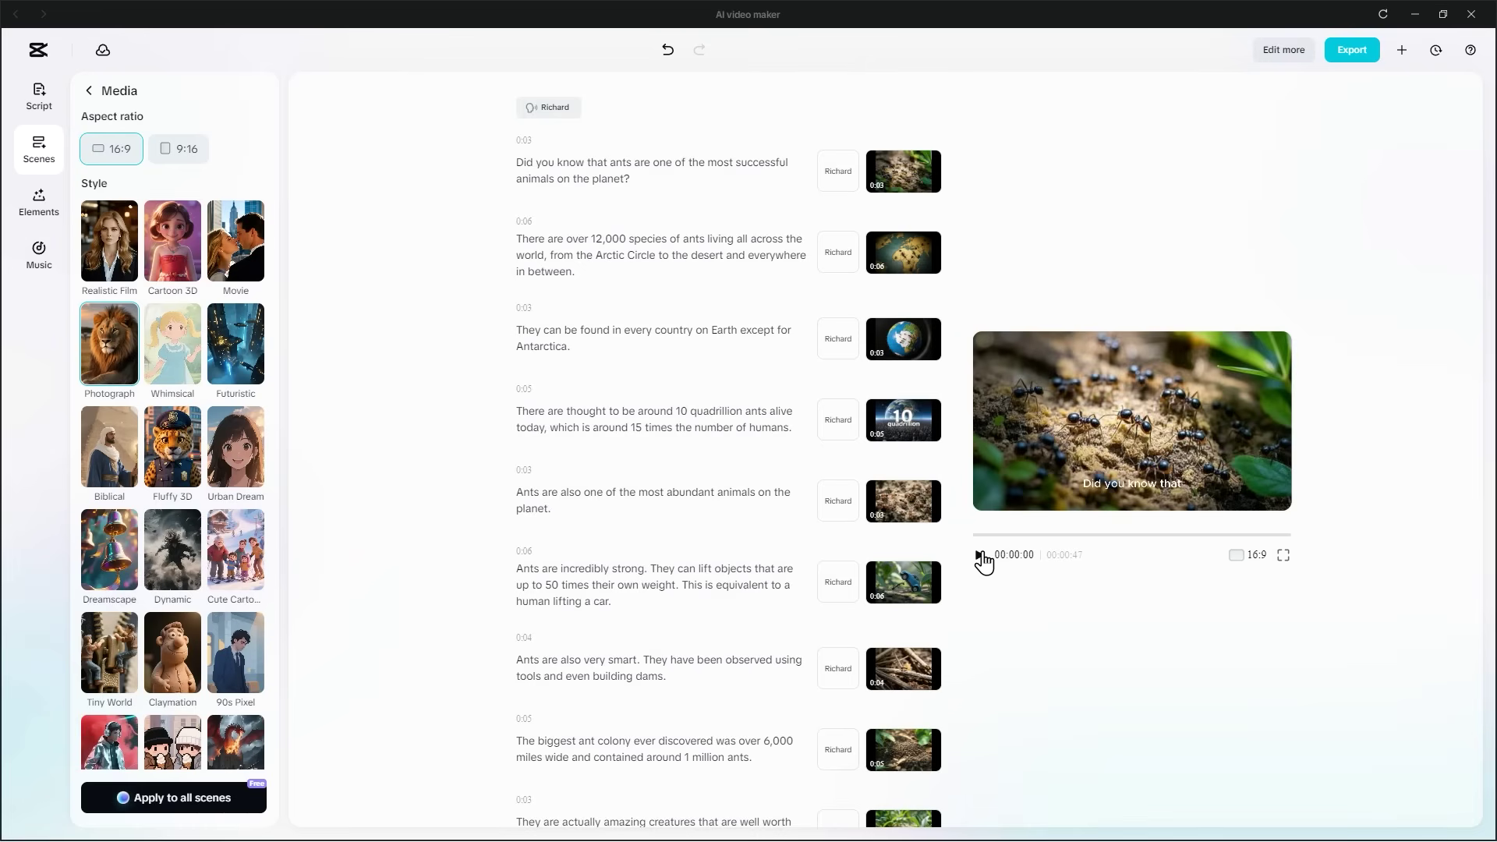
{"action": "left_click", "coordinate": [981, 555]}
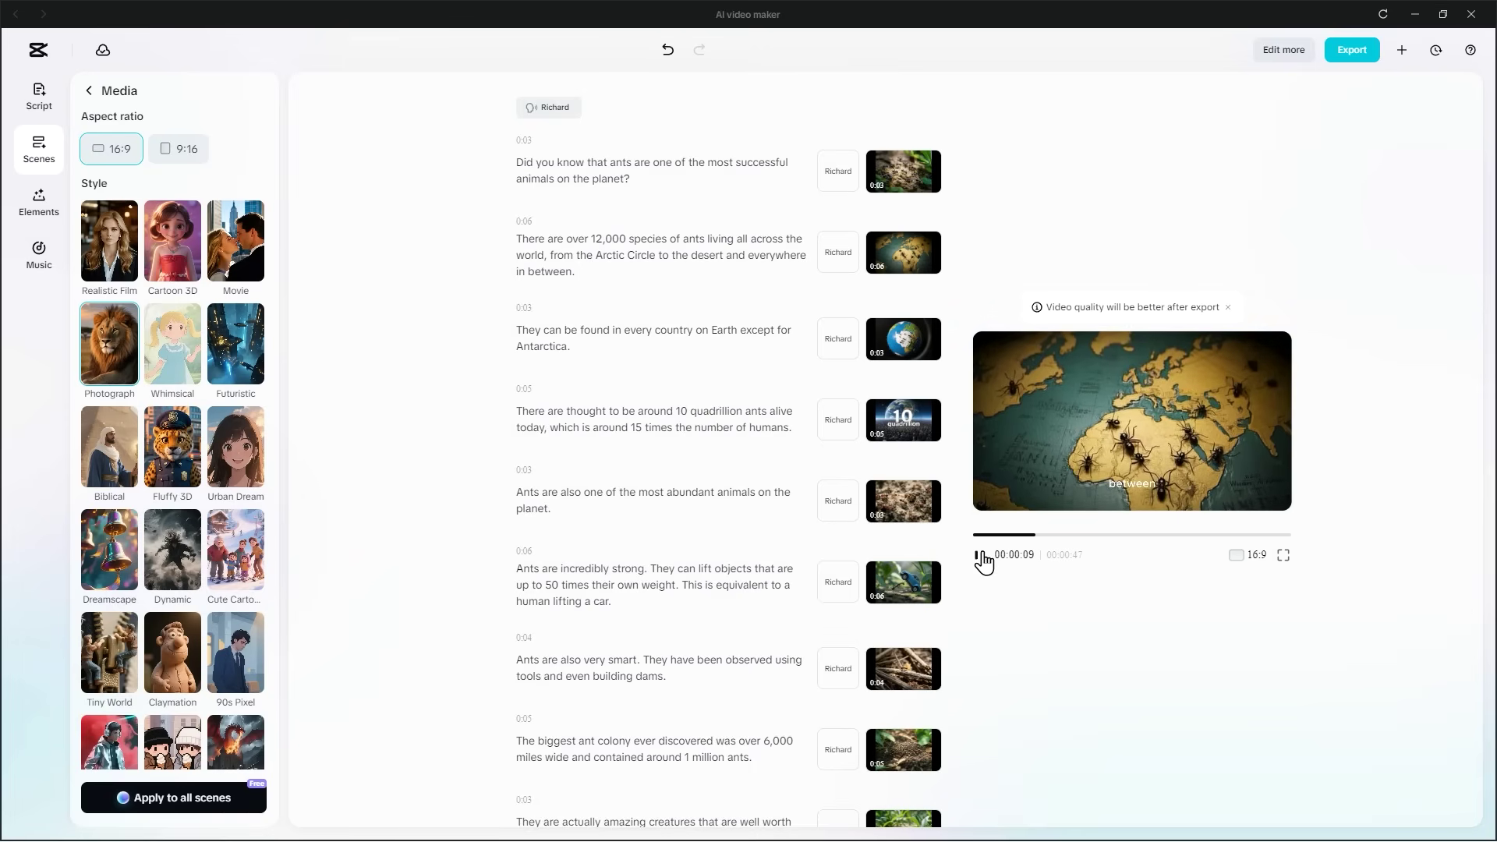
{"action": "left_click", "coordinate": [980, 560]}
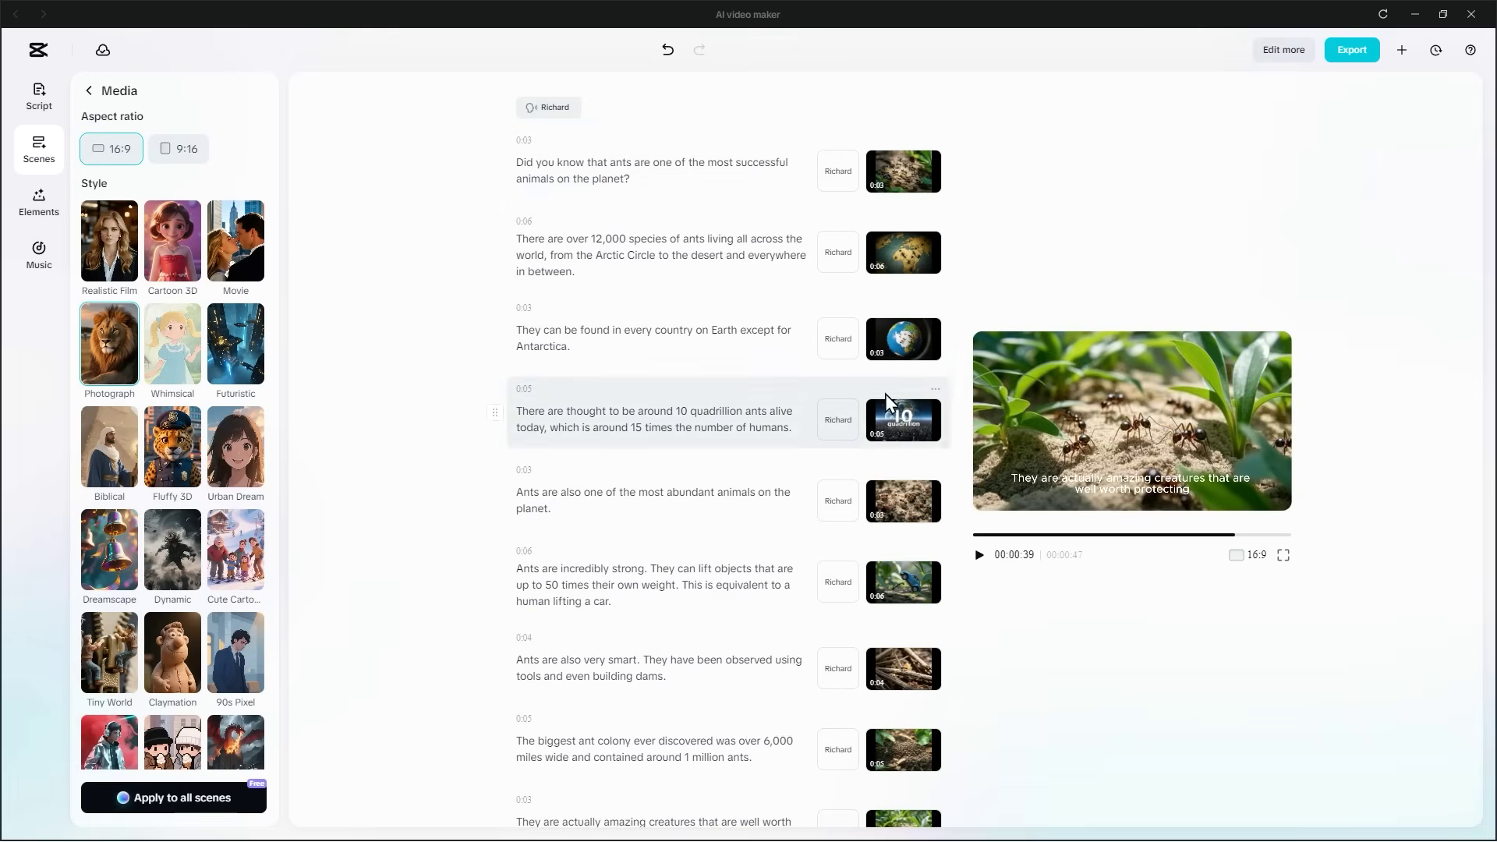
Generate replacement AI images in the Photograph style for the scene beginning "Ants are also very smart"
{"action": "scroll", "coordinate": [896, 635], "scroll_direction": "down", "scroll_amount": 3}
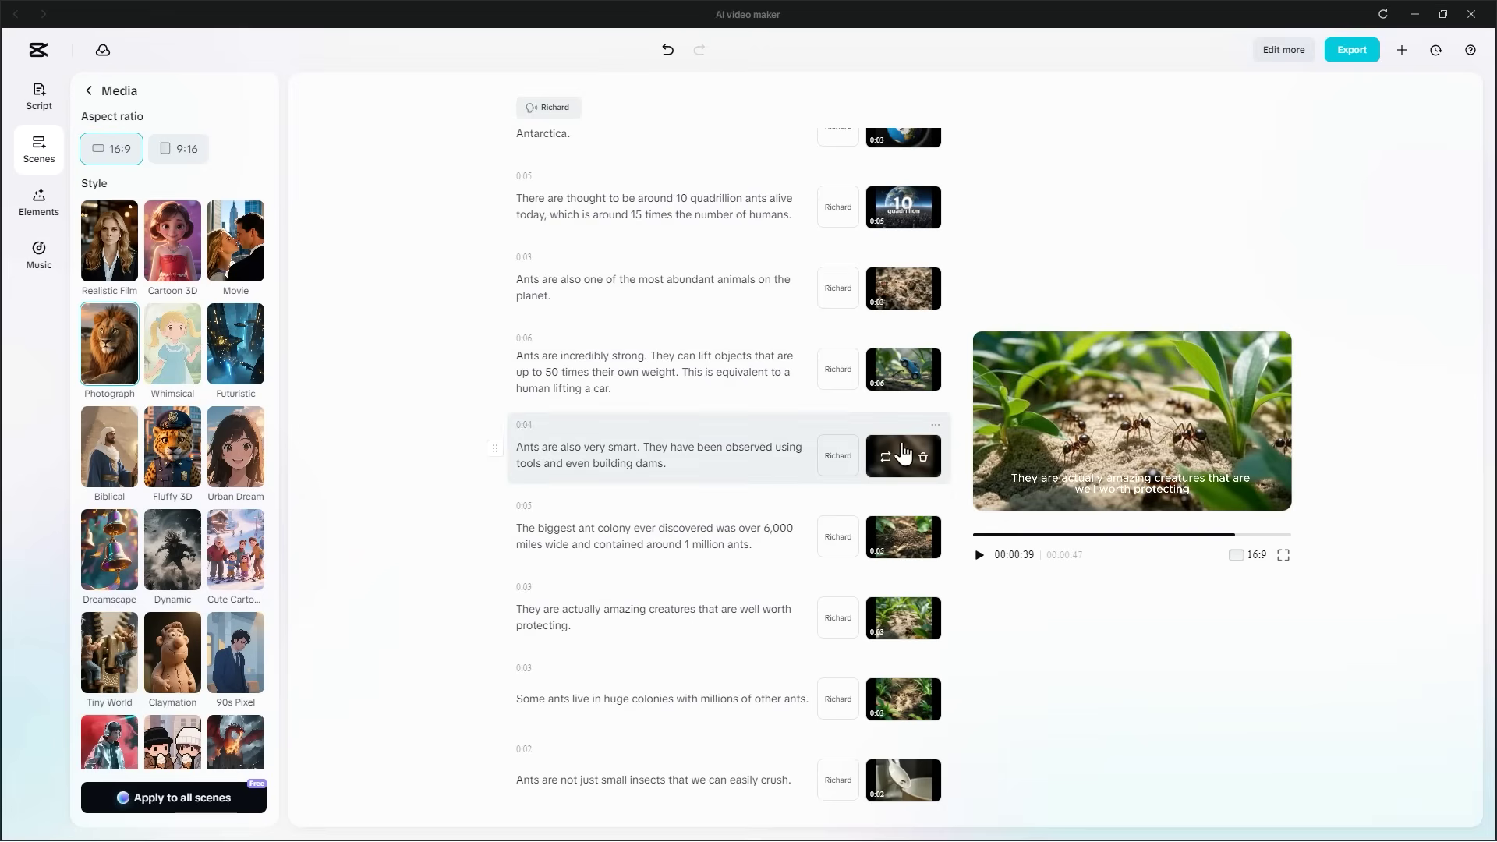
{"action": "left_click_drag", "start_coordinate": [499, 462], "coordinate": [561, 460]}
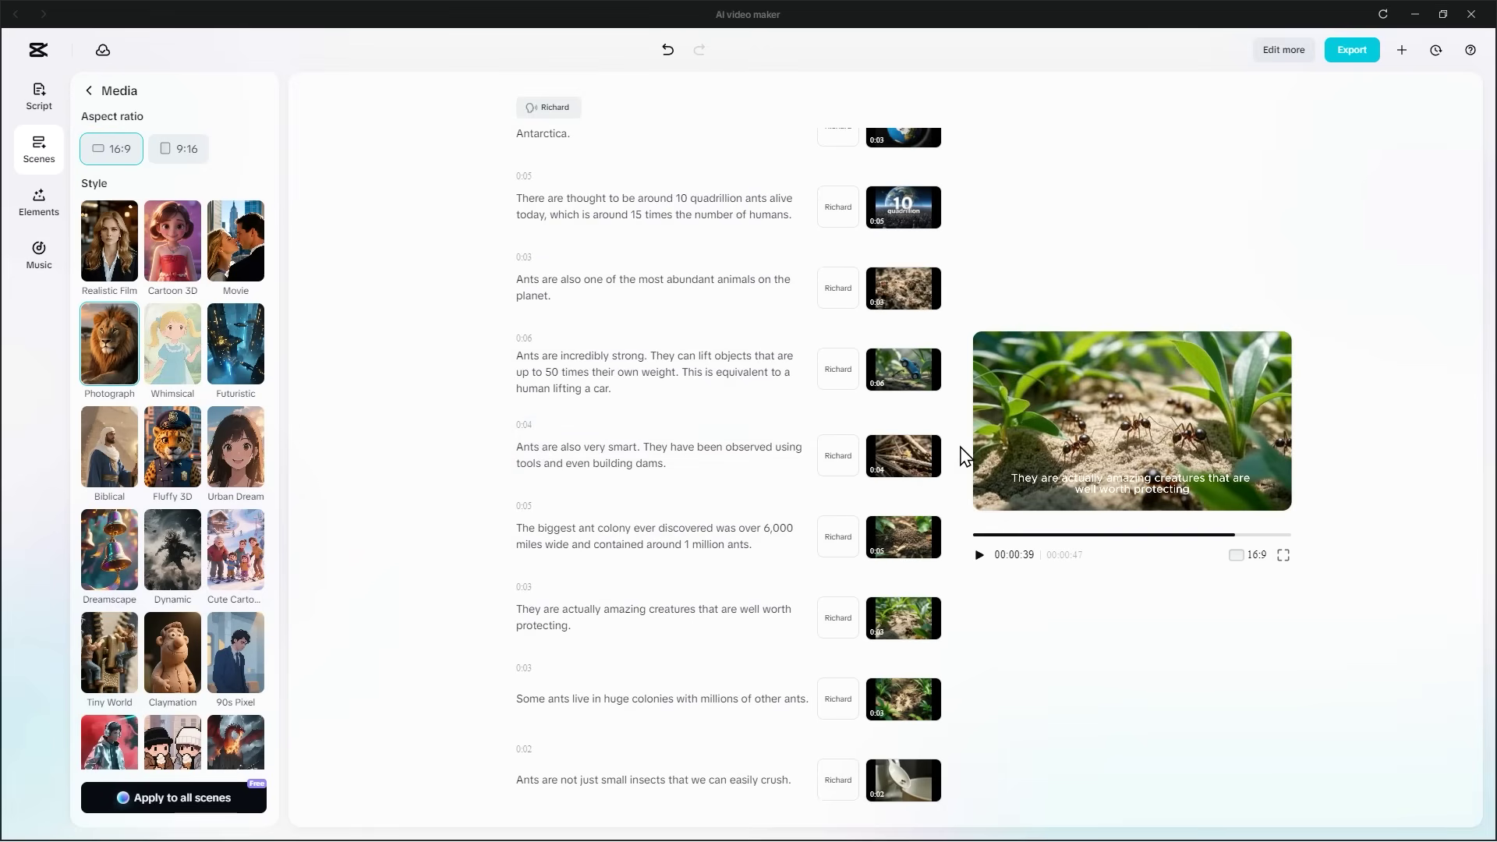
{"action": "left_click", "coordinate": [897, 431]}
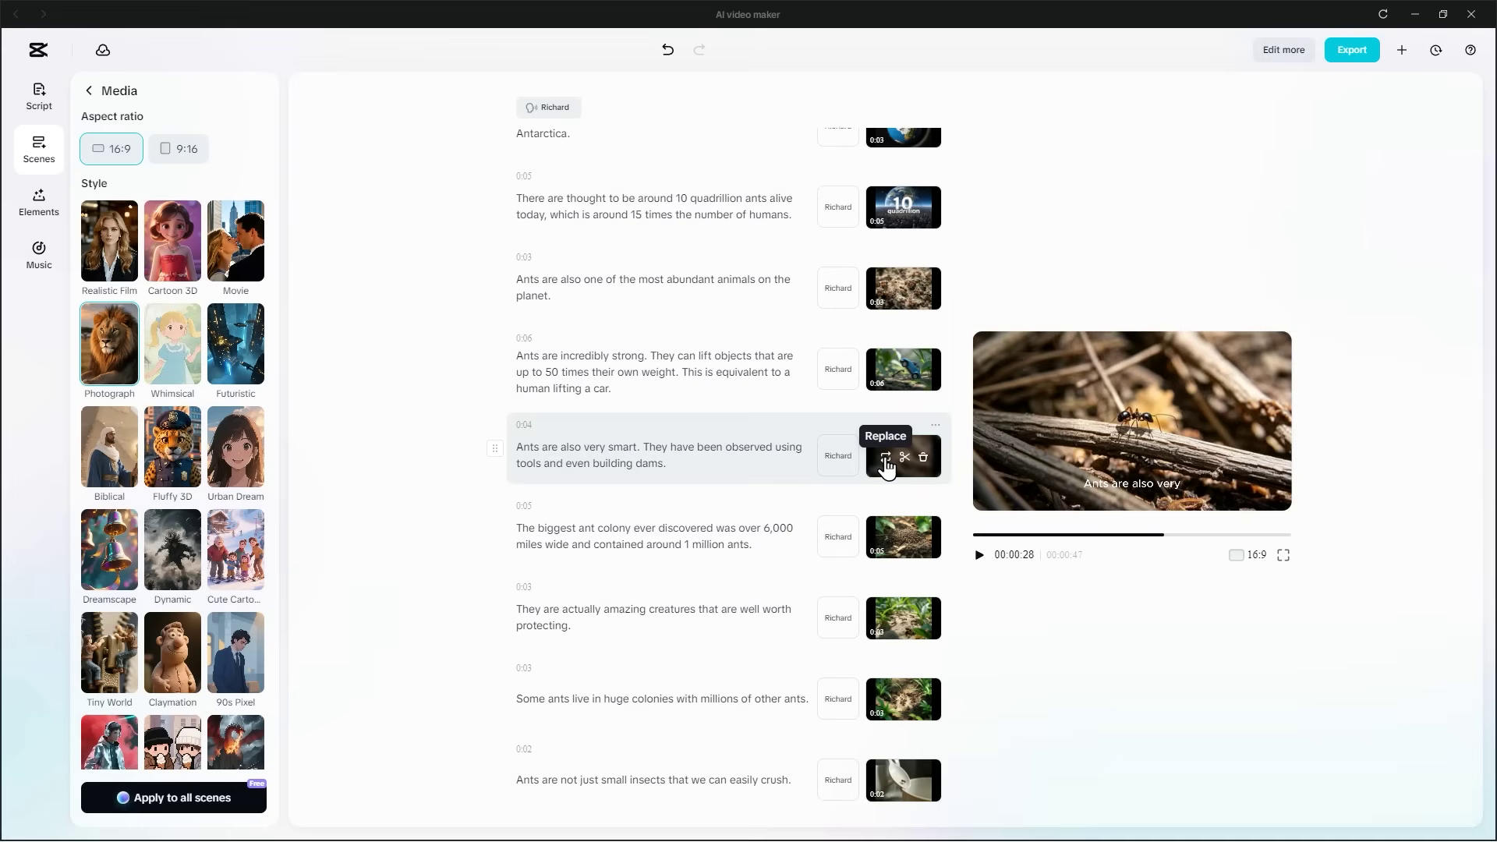
{"action": "left_click", "coordinate": [886, 461]}
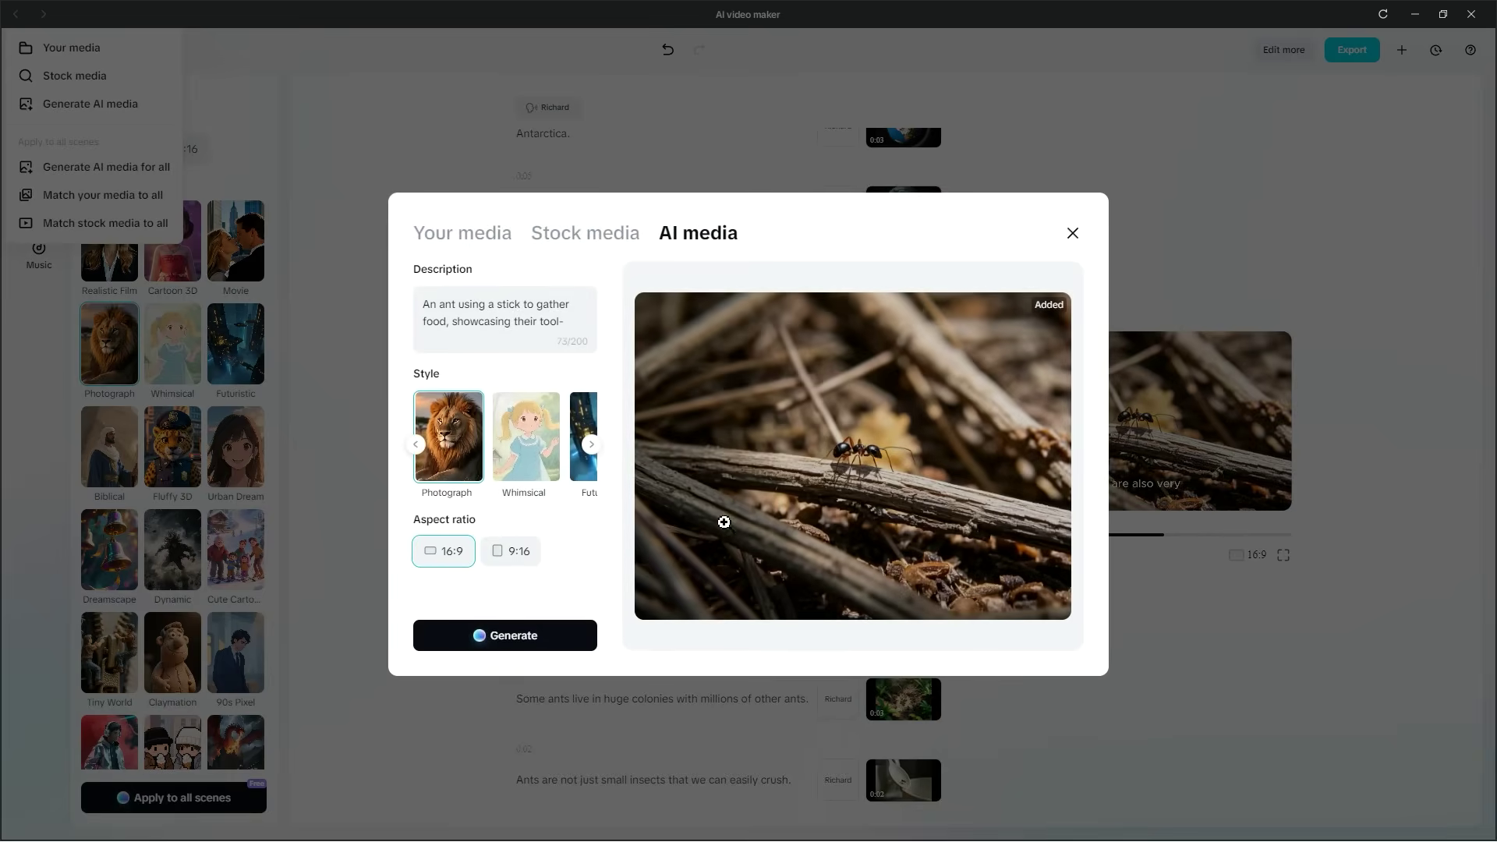
{"action": "left_click", "coordinate": [591, 445]}
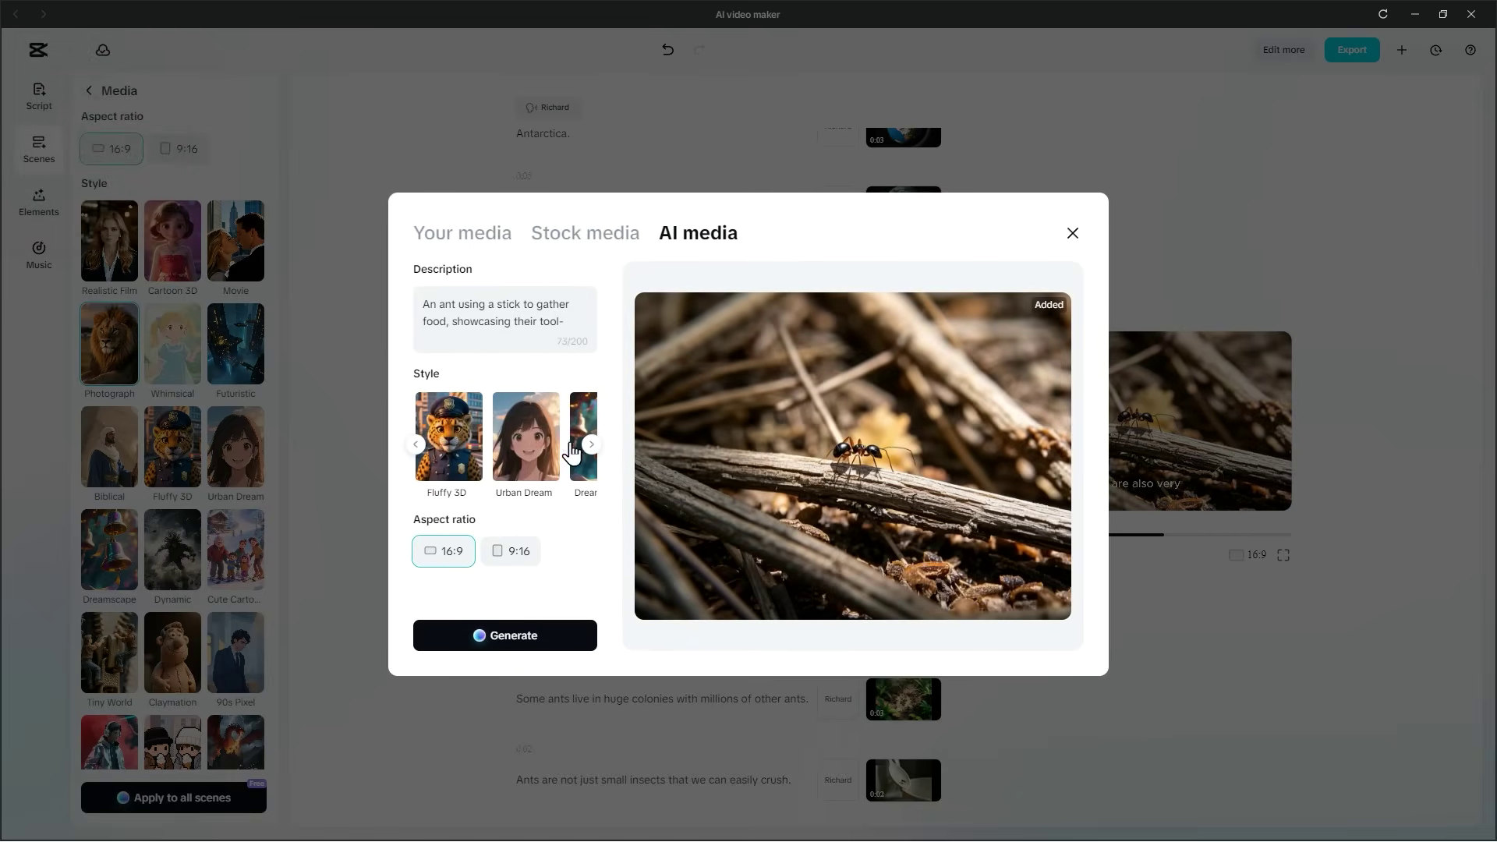
{"action": "left_click", "coordinate": [419, 448]}
{"action": "left_click", "coordinate": [480, 451]}
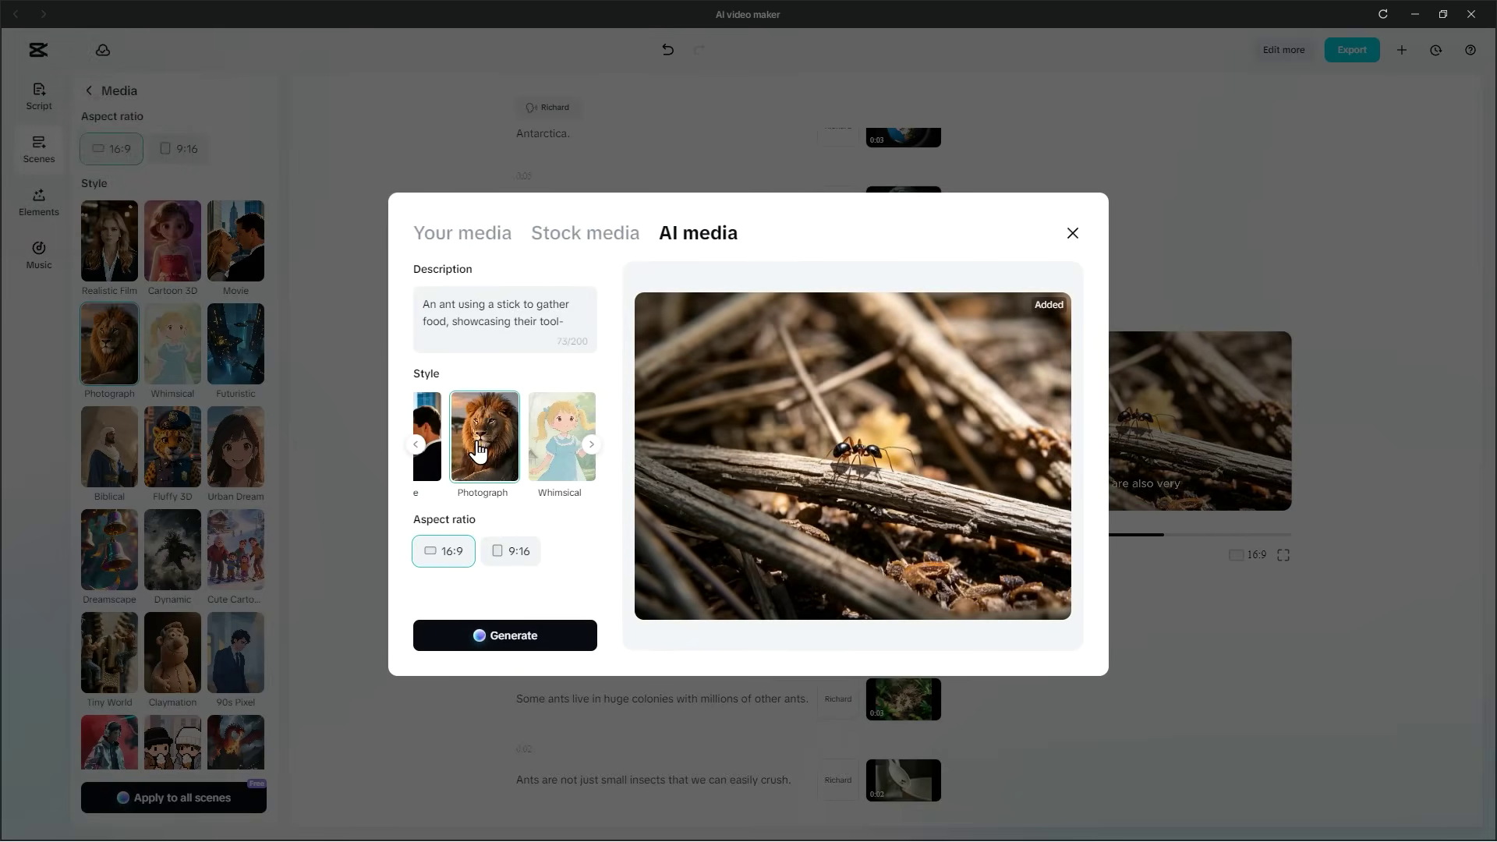
{"action": "mouse_move", "coordinate": [509, 306]}
{"action": "left_mouse_down"}
{"action": "mouse_move", "coordinate": [395, 308]}
{"action": "mouse_move", "coordinate": [530, 312]}
{"action": "left_mouse_up"}
{"action": "left_click", "coordinate": [565, 324]}
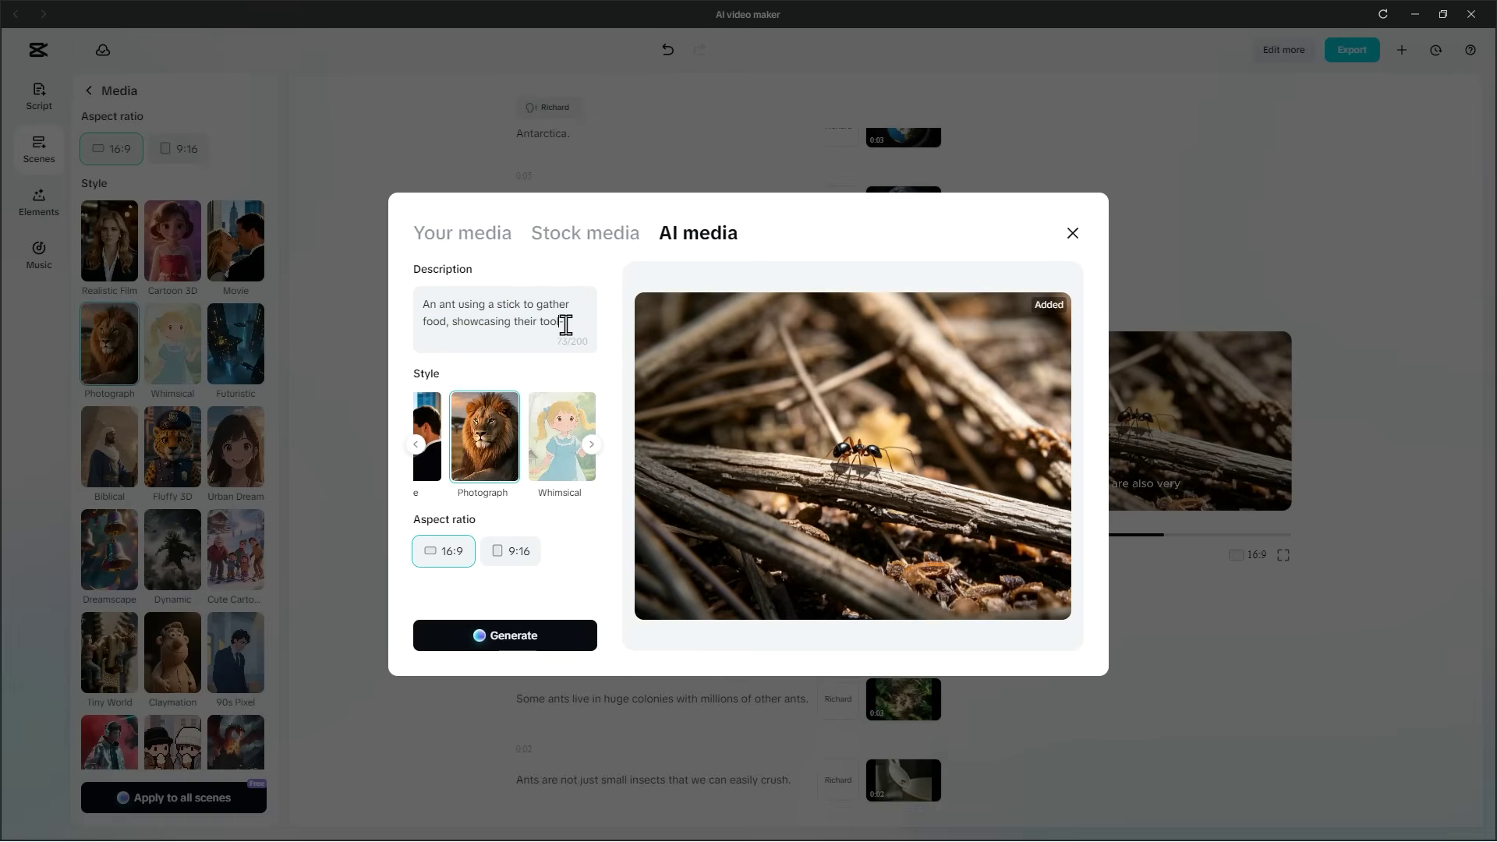
{"action": "left_click", "coordinate": [512, 641]}
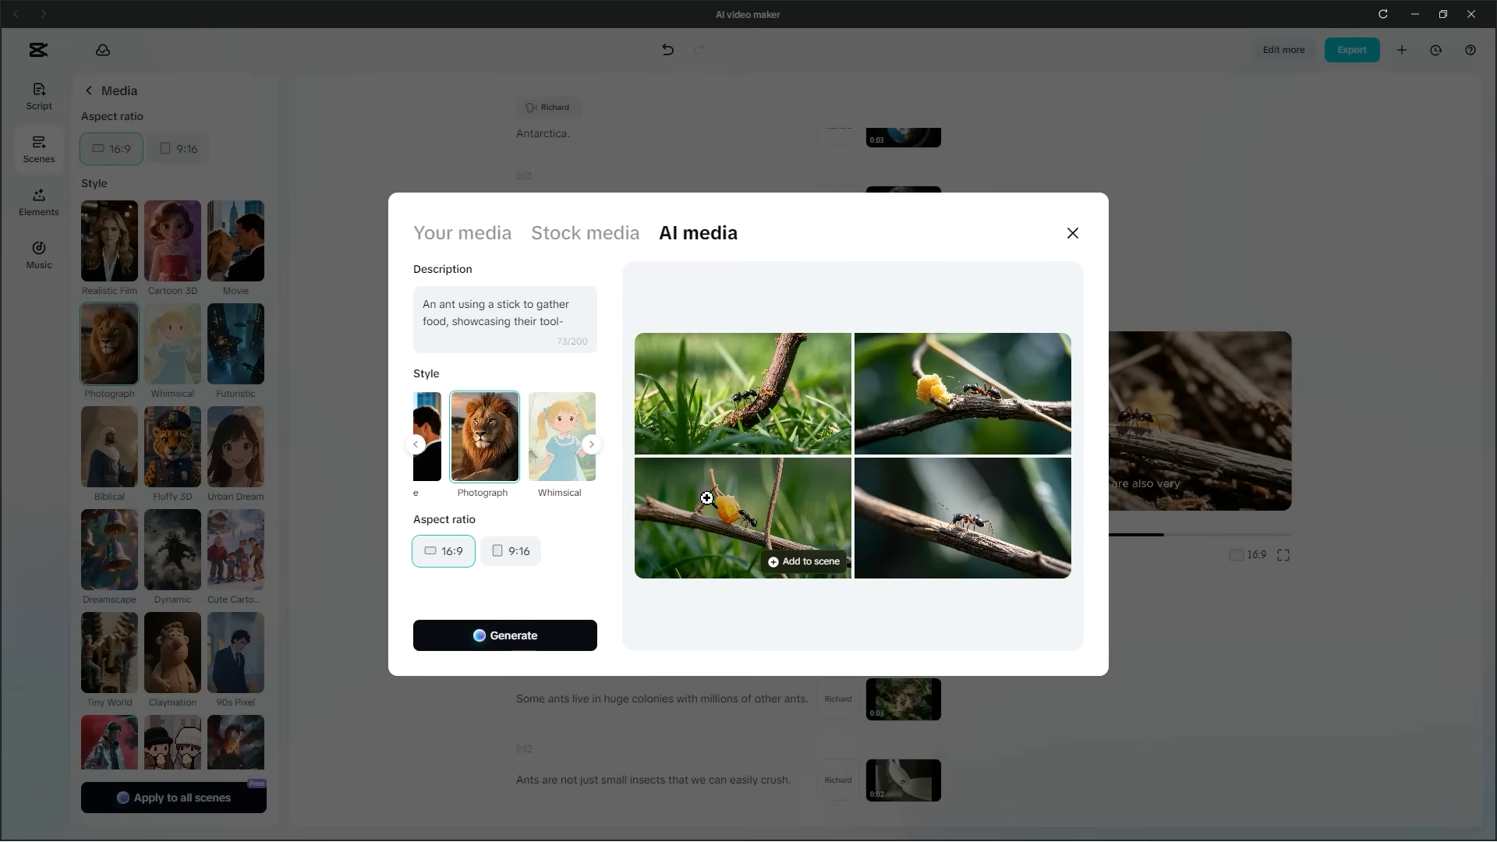
Add the generated image of an ant beside orange food on a branch to the scene and close the media window
{"action": "left_click", "coordinate": [769, 523]}
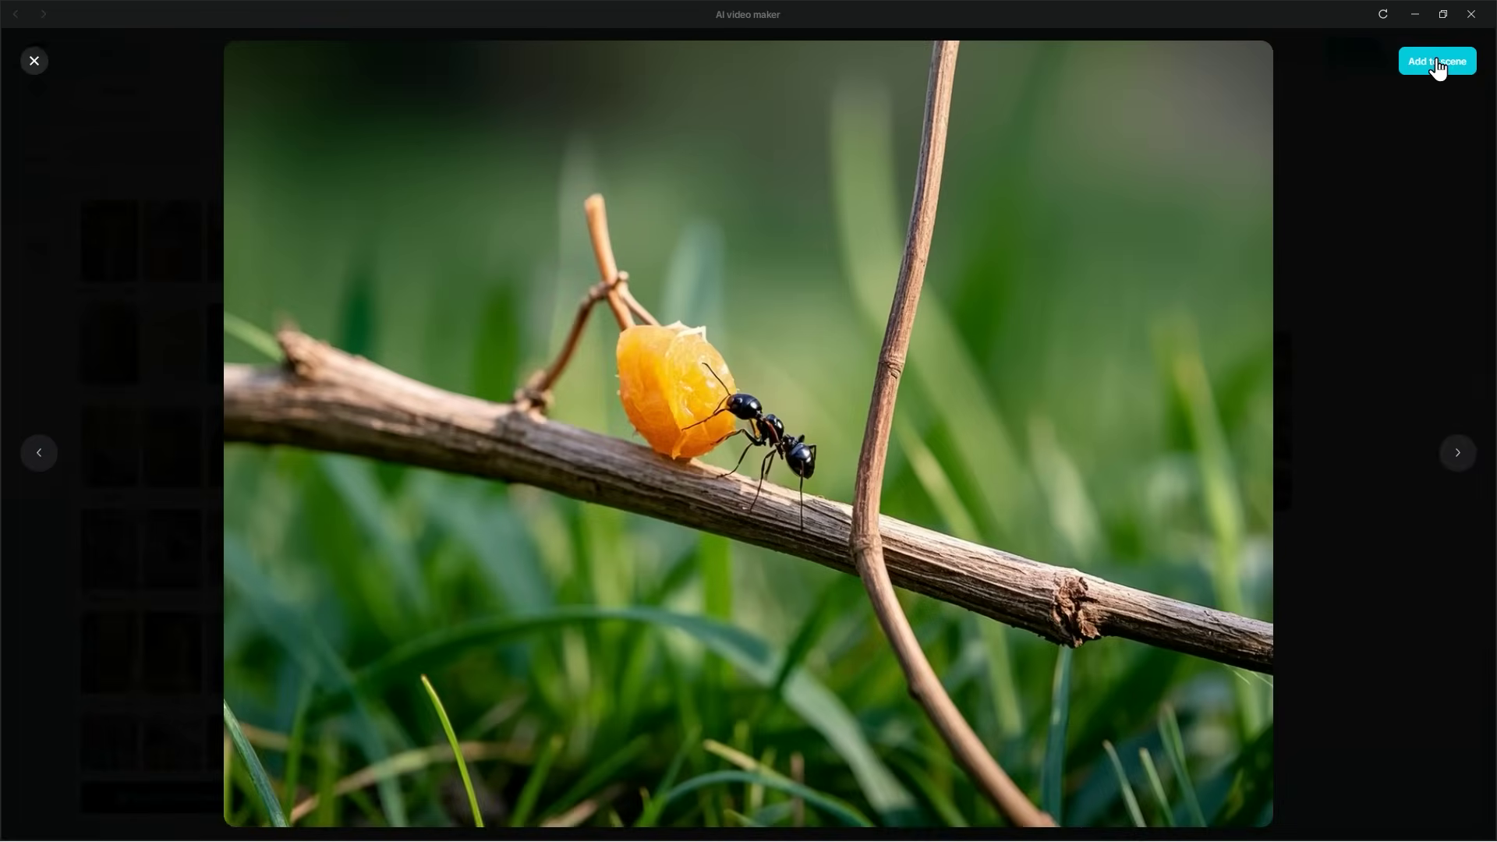
{"action": "left_click", "coordinate": [1438, 62]}
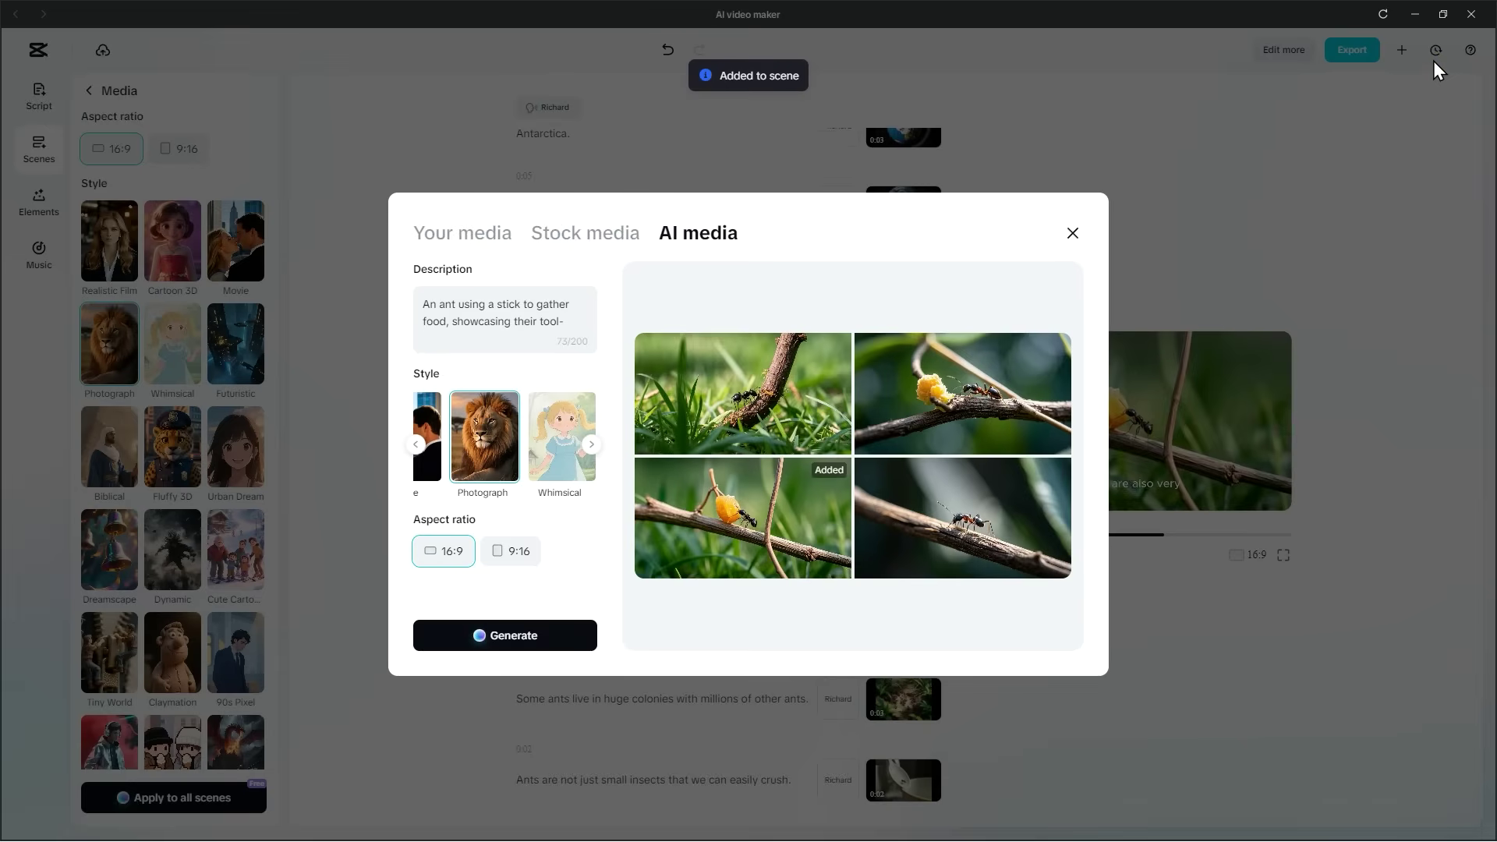
{"action": "left_click", "coordinate": [1072, 234]}
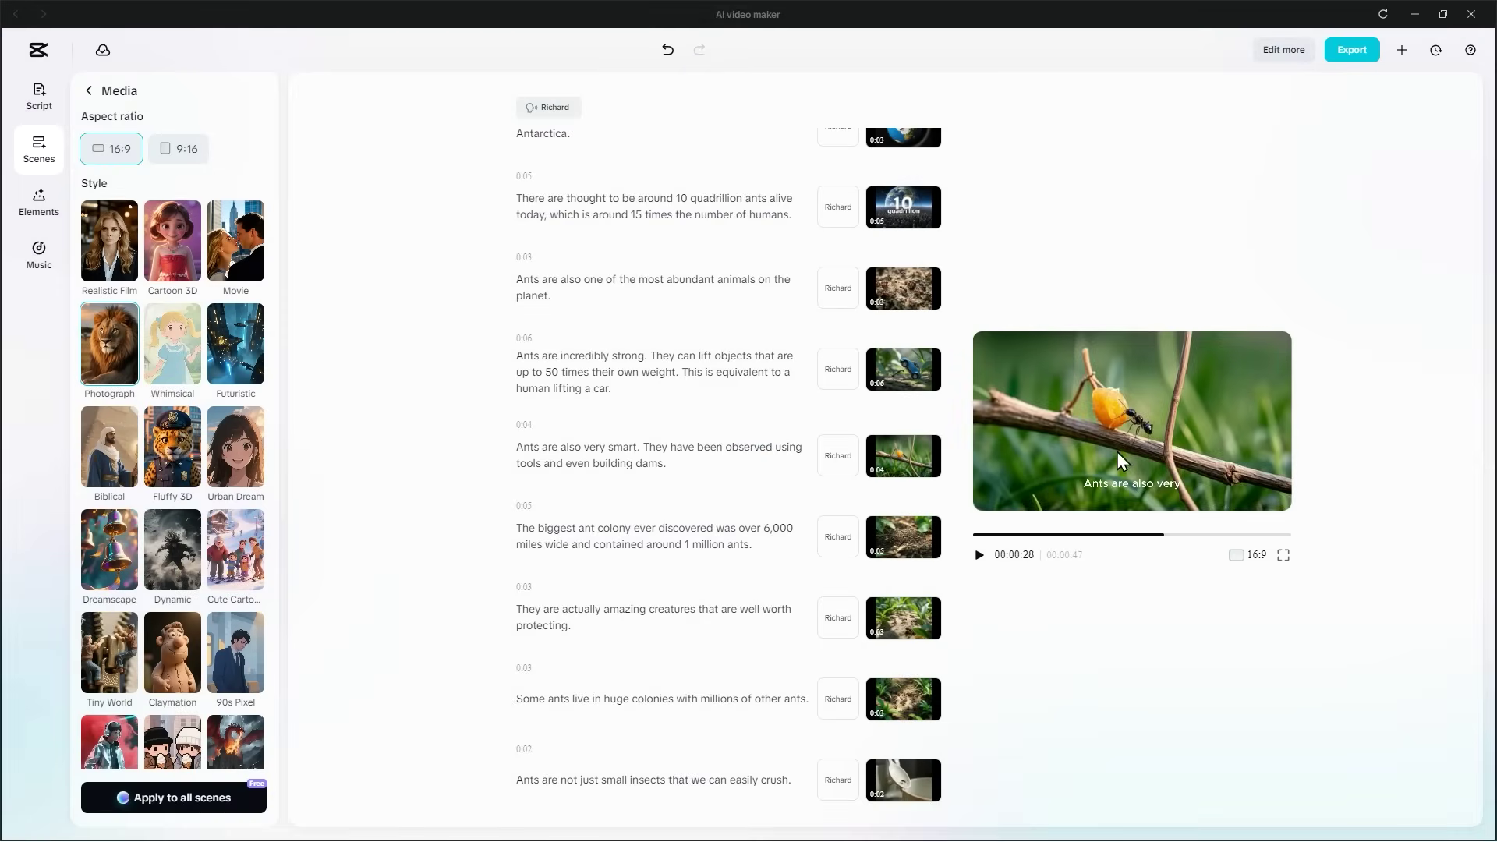
Play the preview from the 24-second mark to review the scene with the replaced image
{"action": "left_click", "coordinate": [1137, 535]}
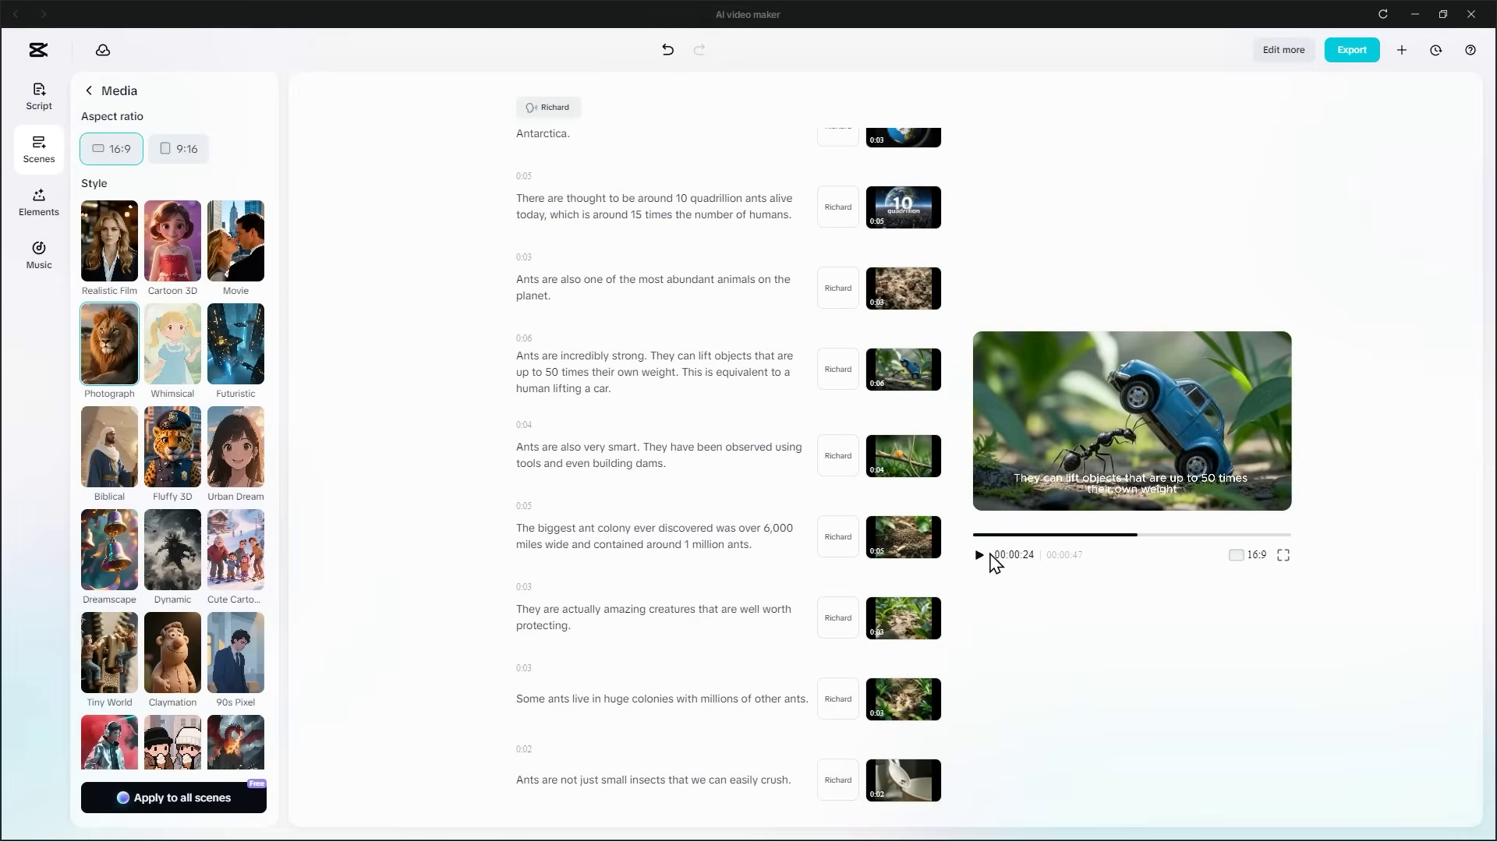
{"action": "left_click", "coordinate": [980, 556]}
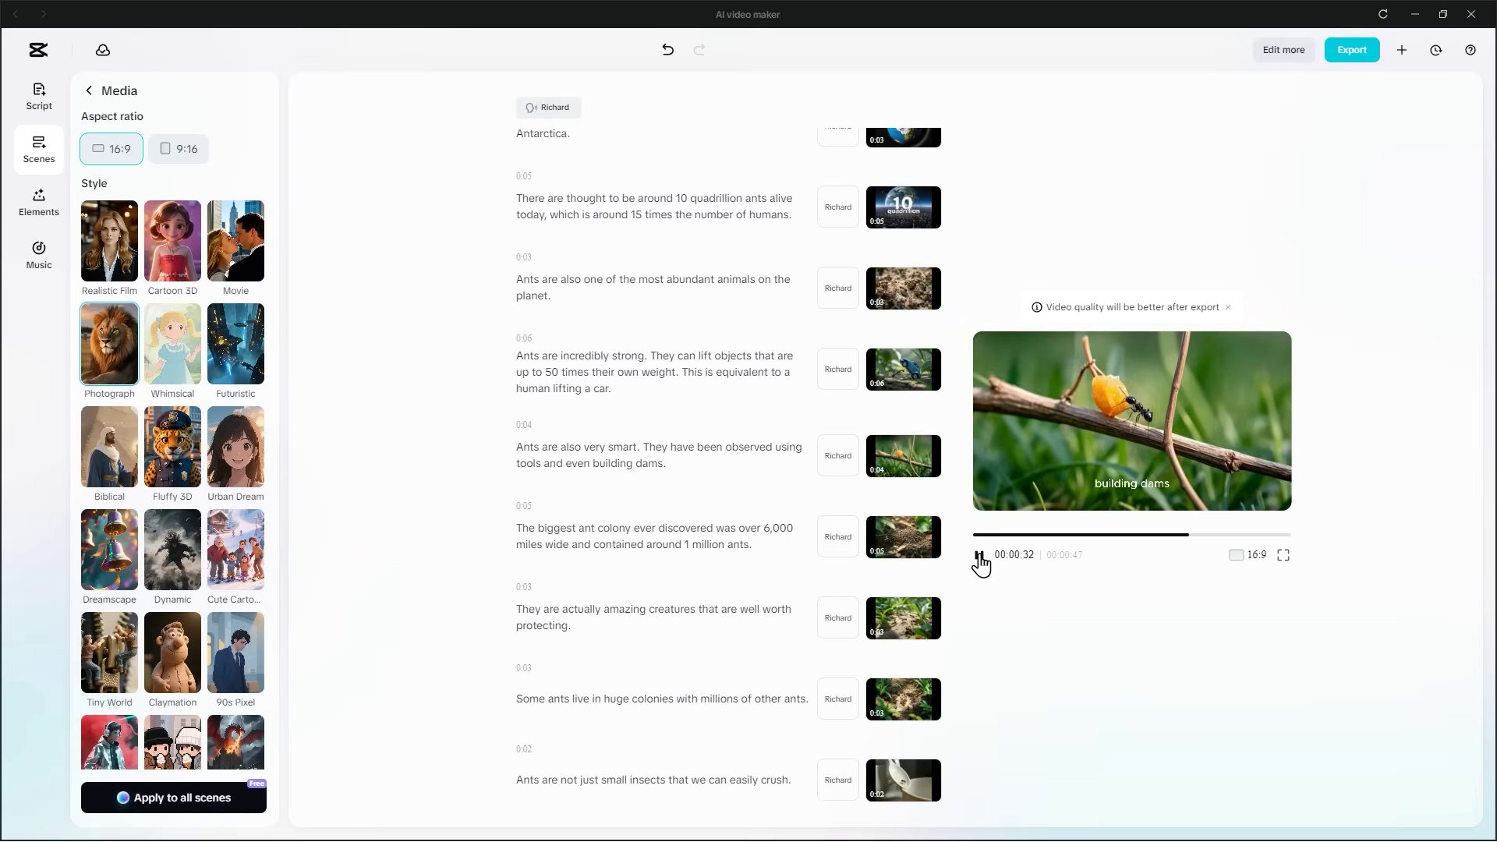
{"action": "left_click", "coordinate": [979, 555]}
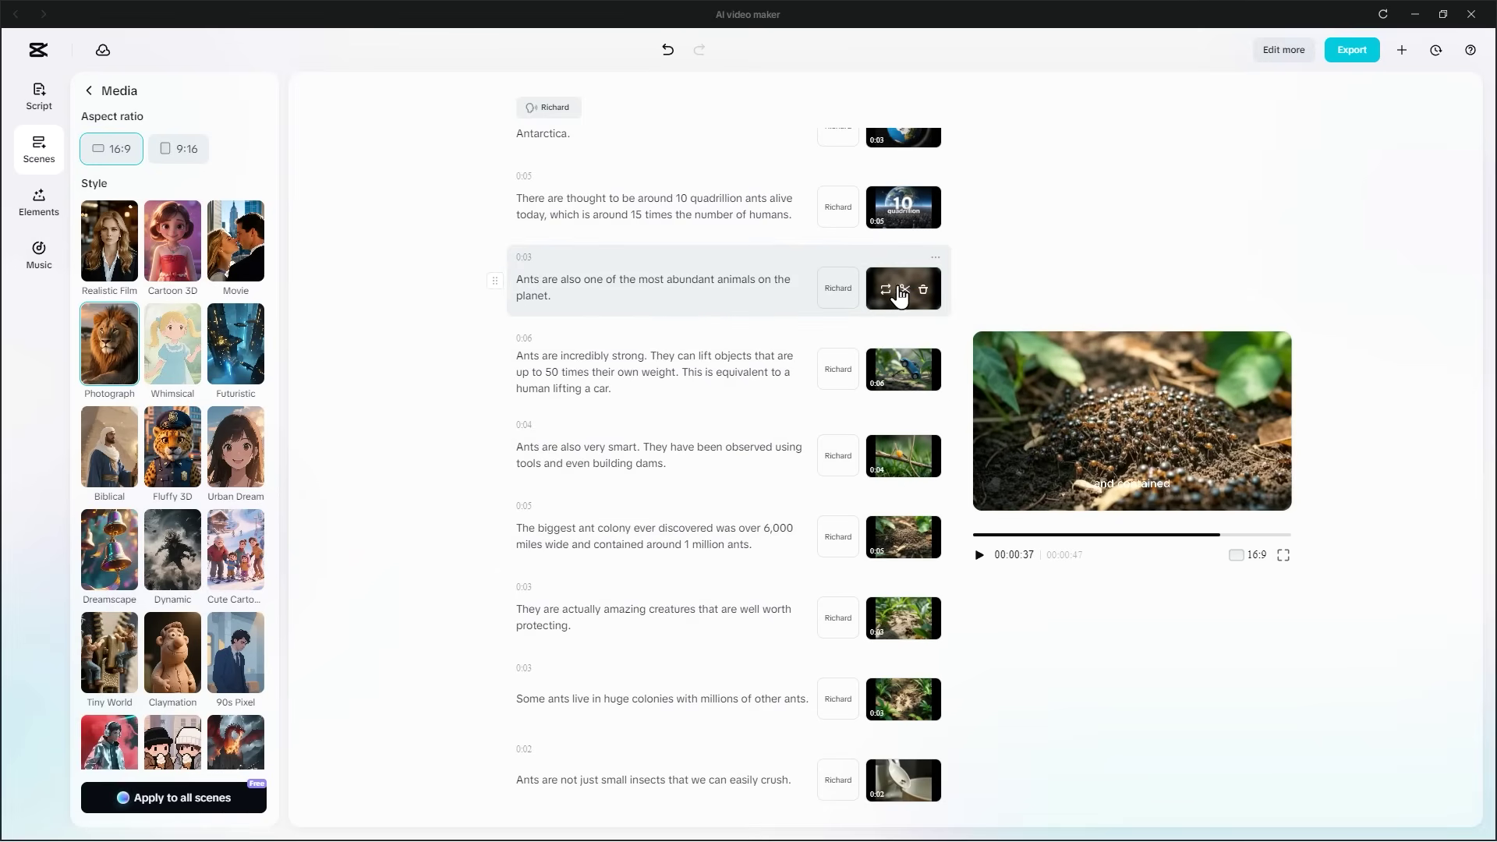
Upload Ant.jpeg and use it to replace the media of the "most abundant animals on the planet" scene
{"action": "left_click", "coordinate": [887, 297]}
{"action": "left_click", "coordinate": [887, 288]}
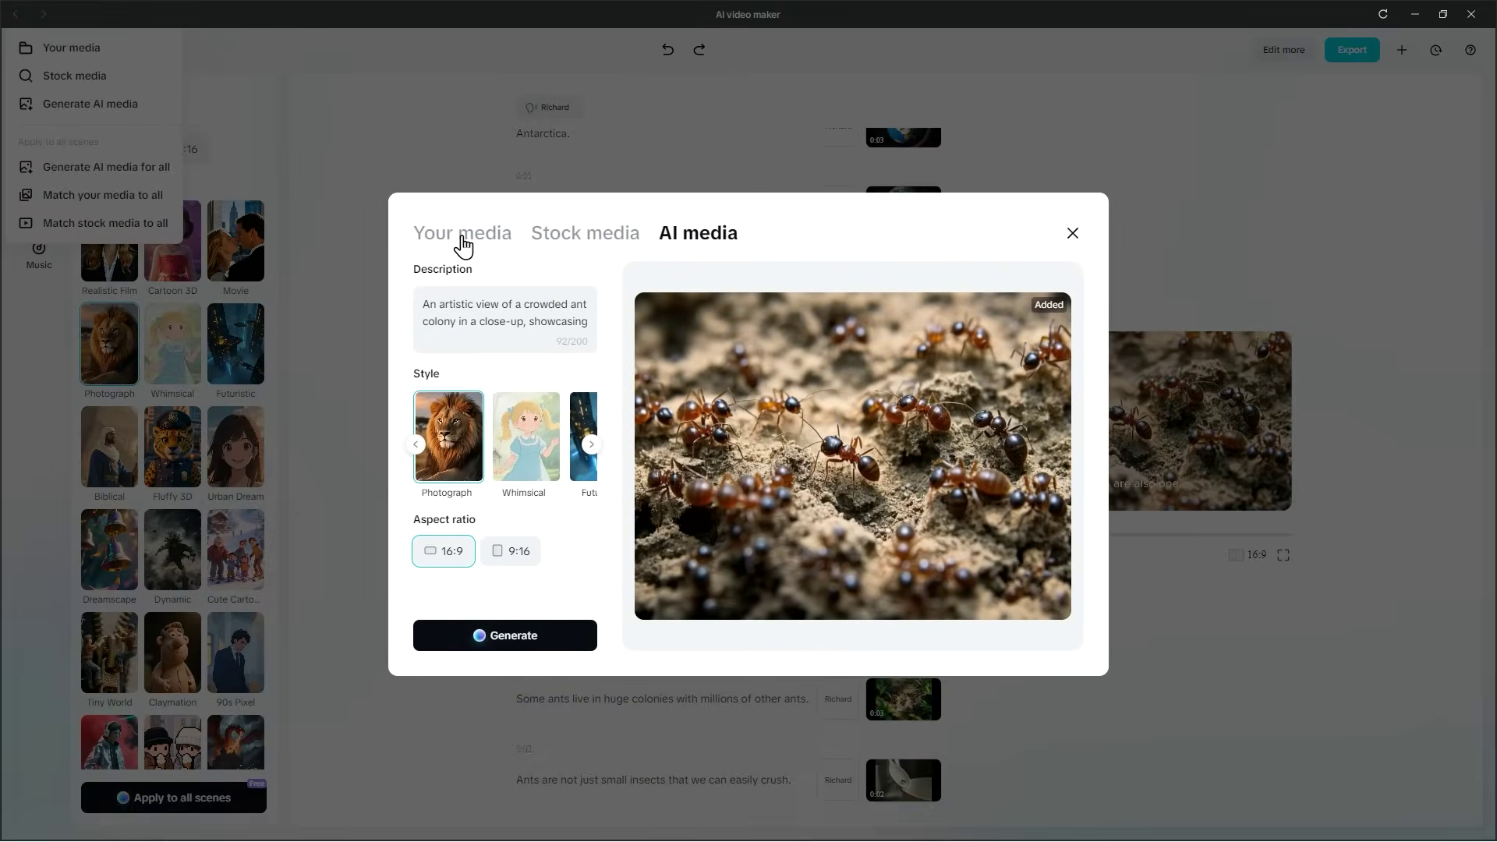
{"action": "left_click", "coordinate": [464, 238]}
{"action": "left_click", "coordinate": [690, 441]}
{"action": "double_click", "coordinate": [592, 270]}
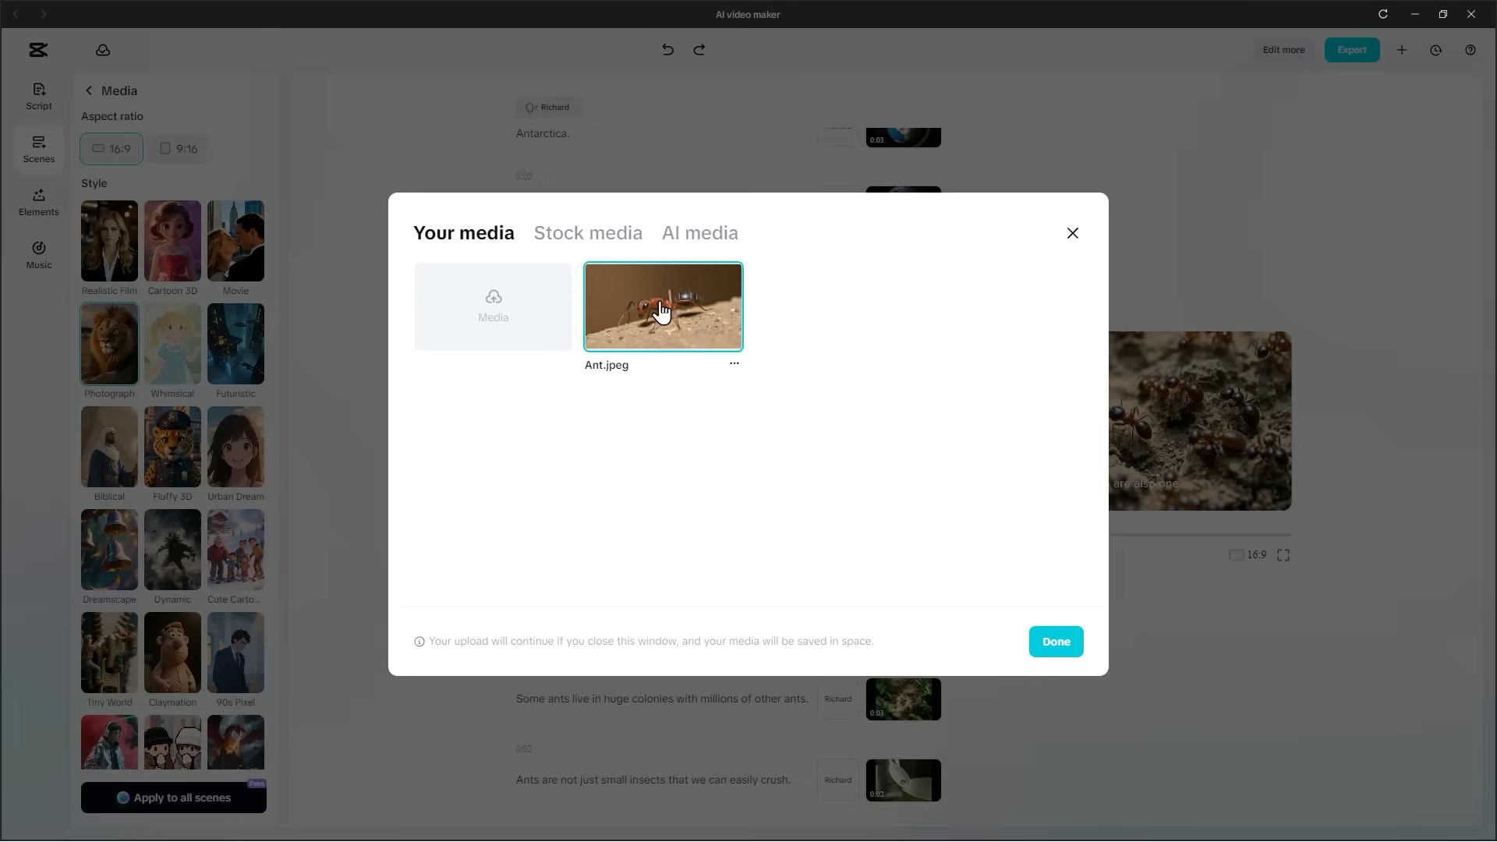
{"action": "left_click", "coordinate": [1051, 650]}
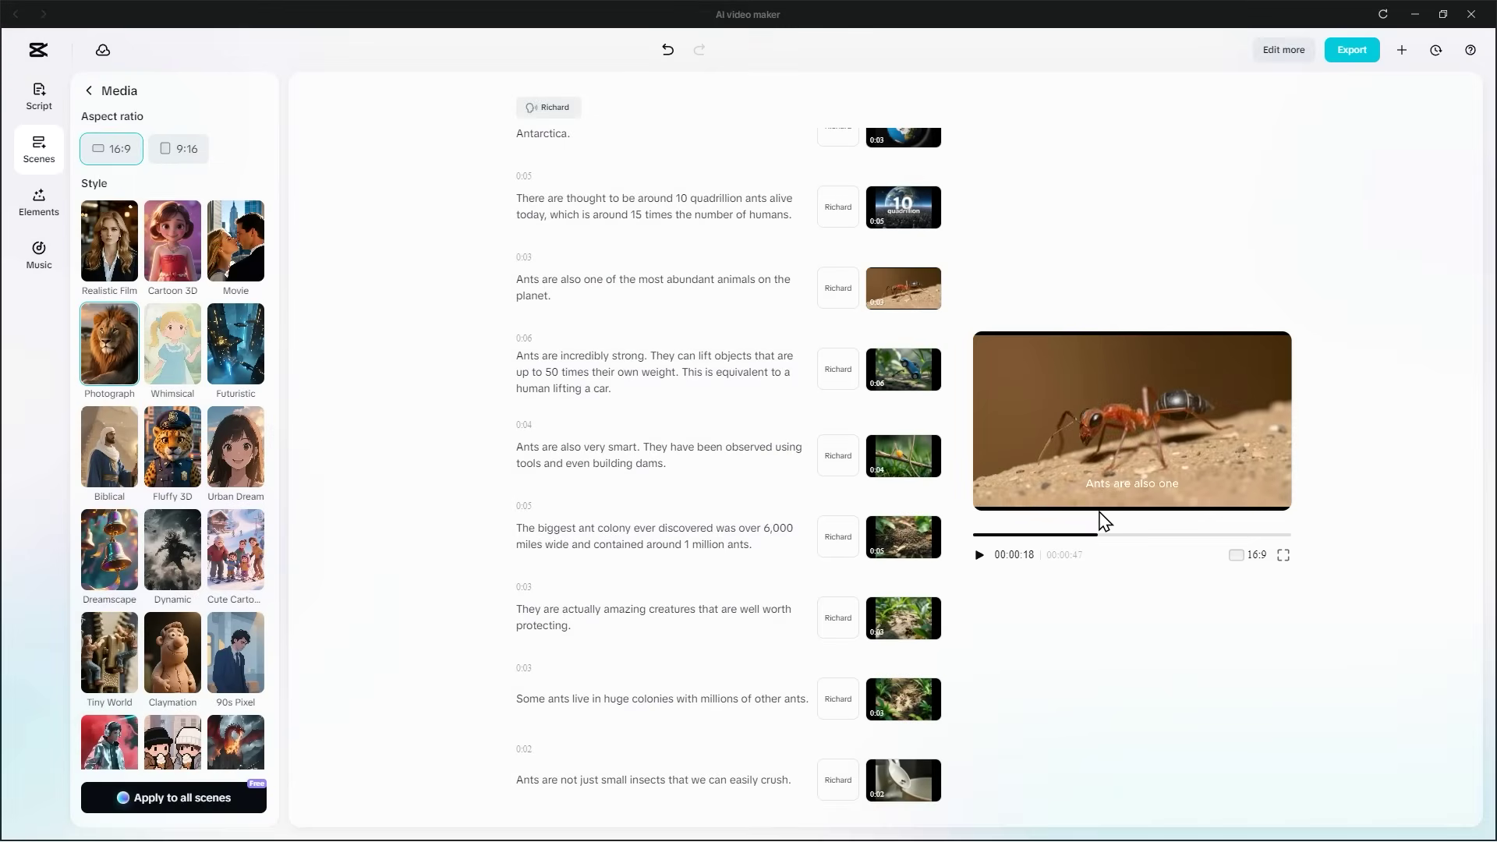
Browse the stock media for the "every country on Earth except for Antarctica" scene and search it for "earth"
{"action": "scroll", "coordinate": [909, 254], "scroll_direction": "up", "scroll_amount": 3}
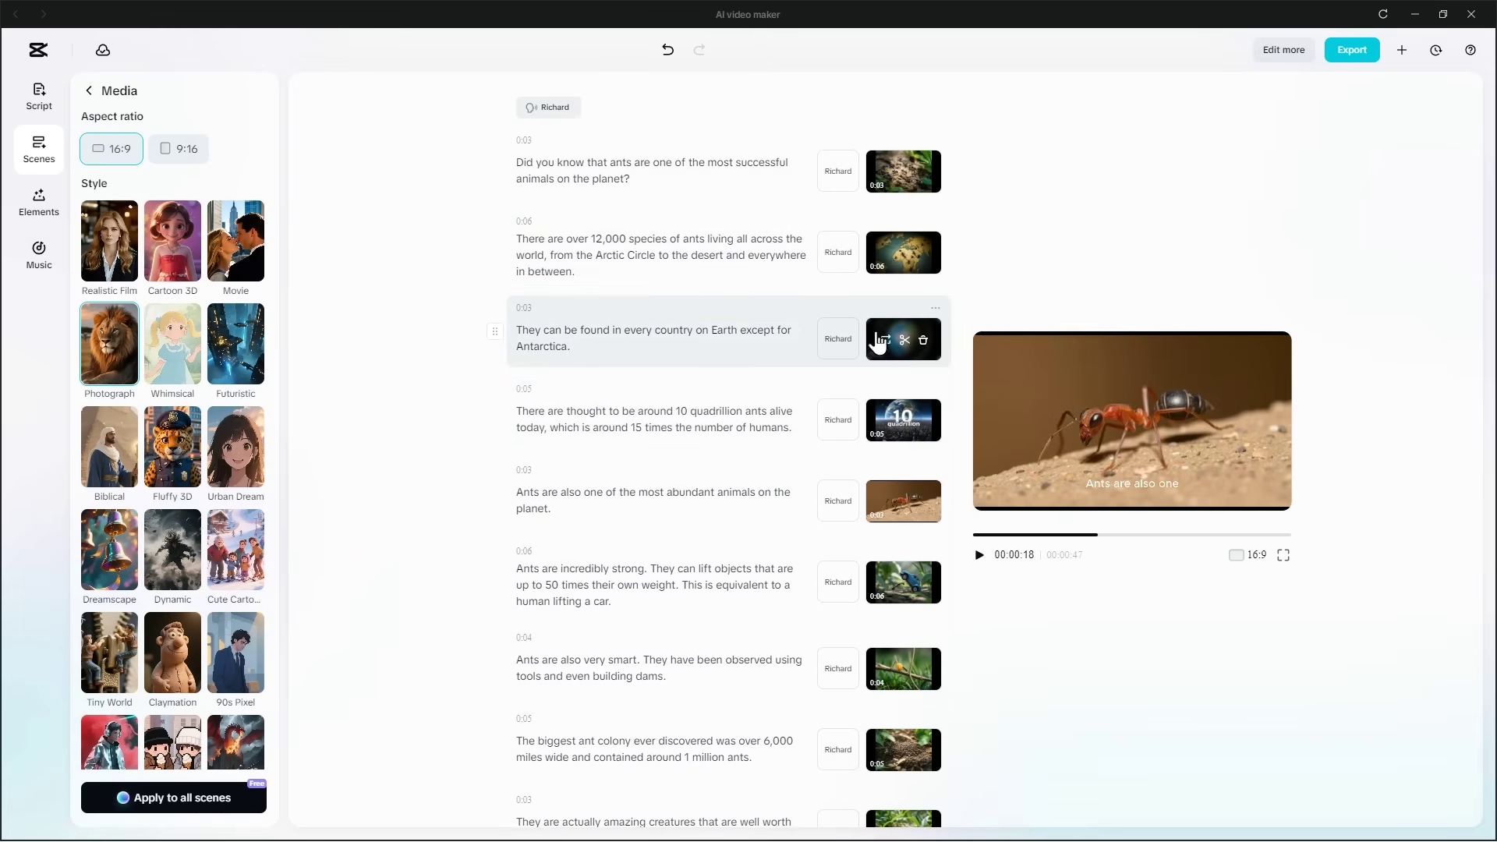
{"action": "left_click", "coordinate": [886, 342]}
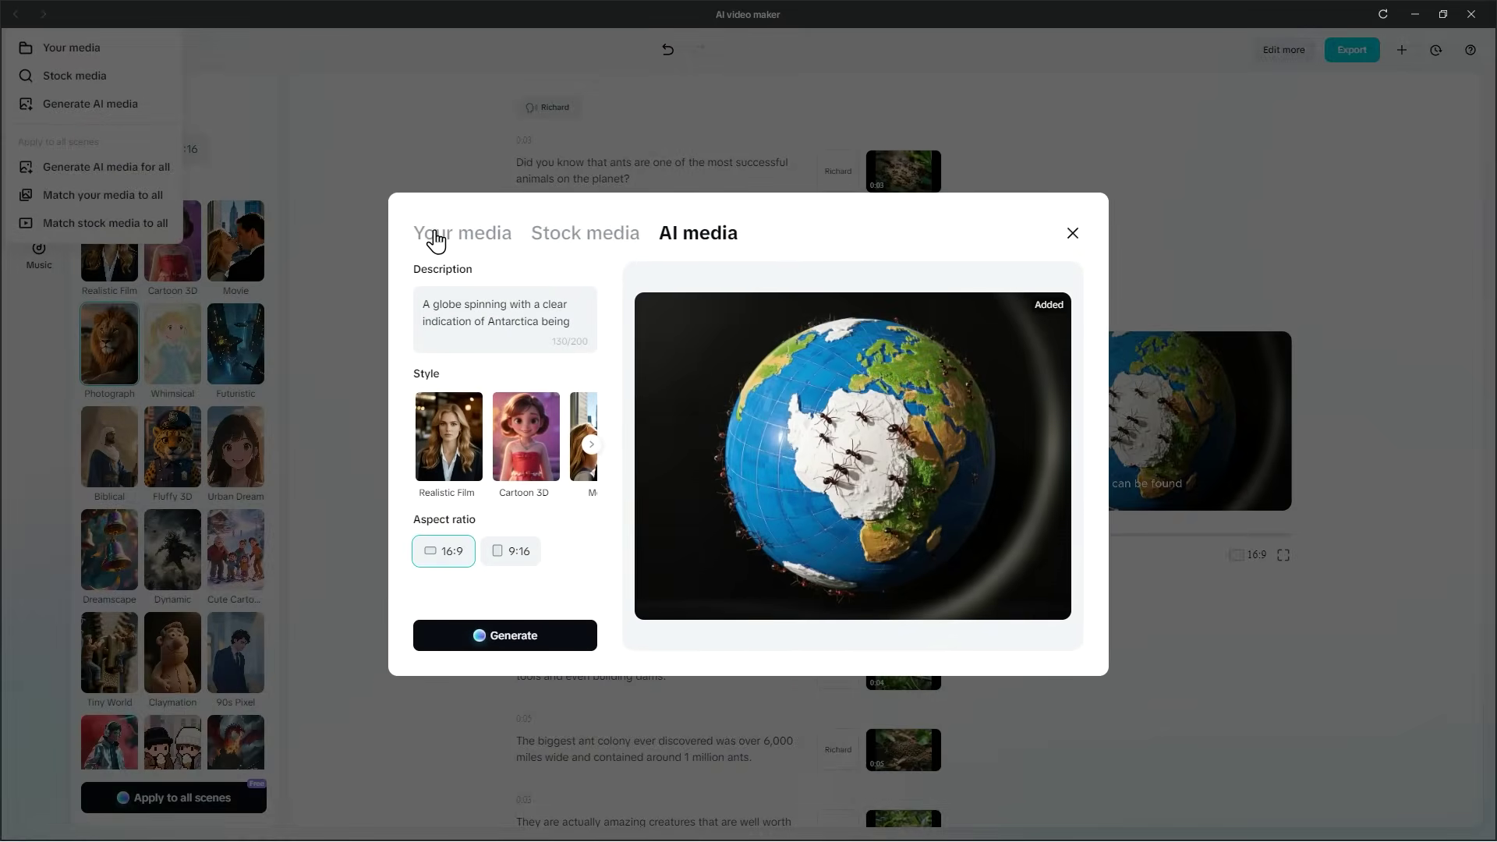
{"action": "left_click", "coordinate": [586, 234]}
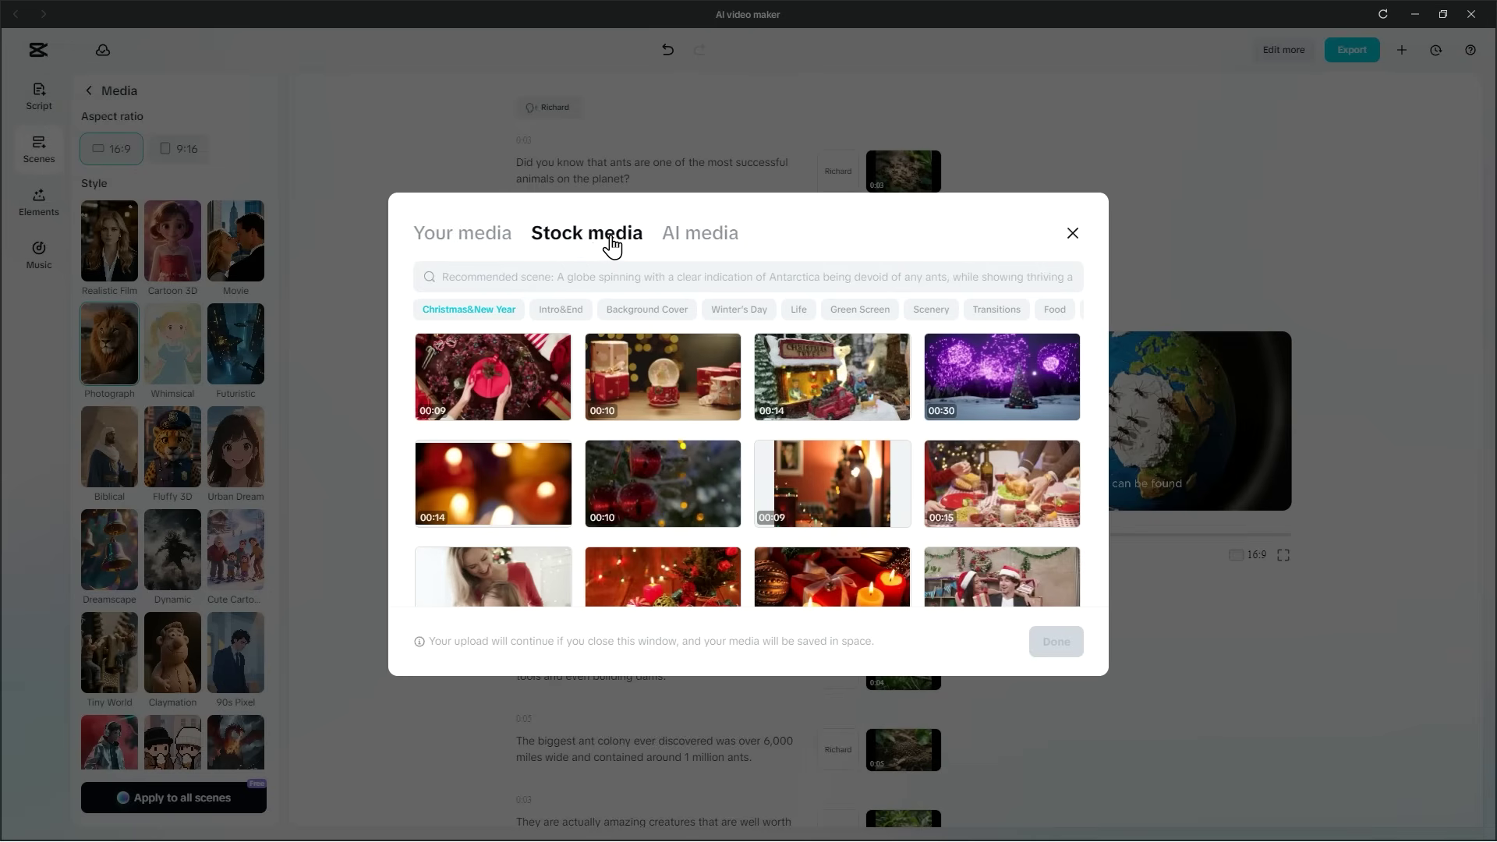
{"action": "scroll", "coordinate": [617, 468], "scroll_direction": "down", "scroll_amount": 10}
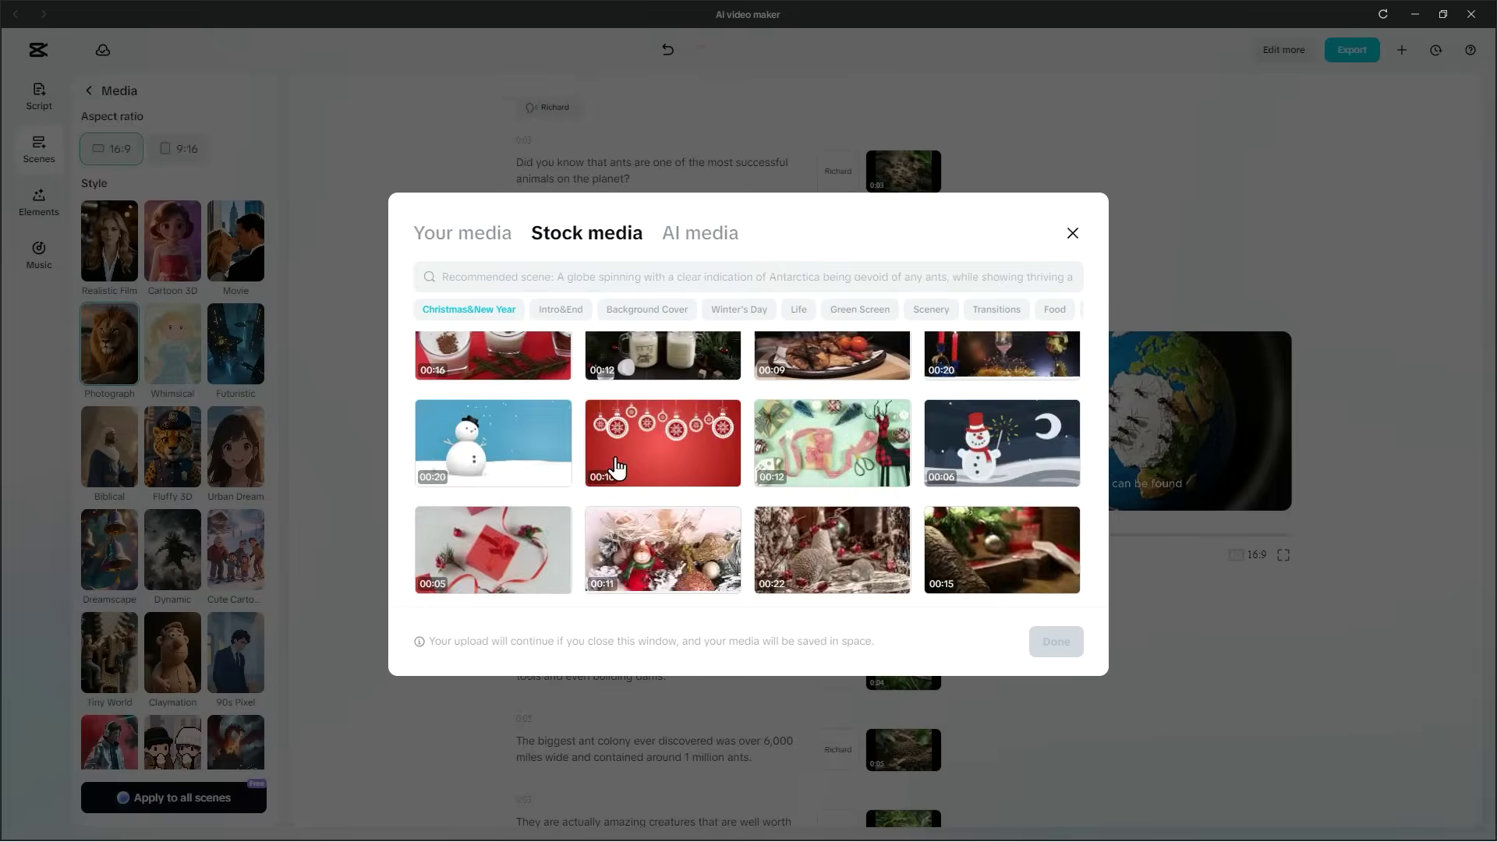
{"action": "scroll", "coordinate": [616, 468], "scroll_direction": "down", "scroll_amount": 5}
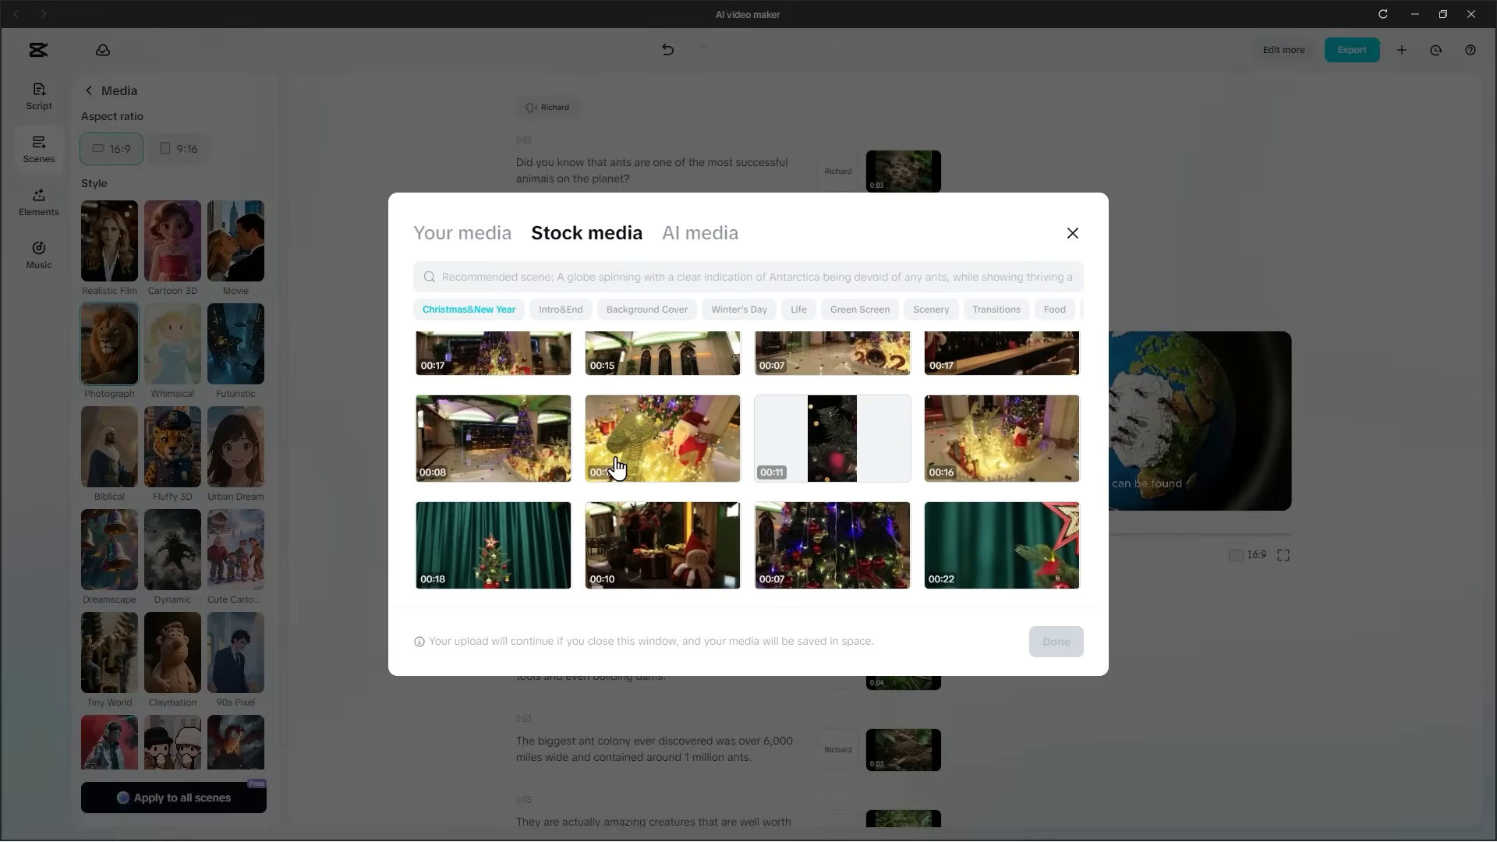
{"action": "scroll", "coordinate": [616, 468], "scroll_direction": "up", "scroll_amount": 15}
{"action": "left_click", "coordinate": [622, 276]}
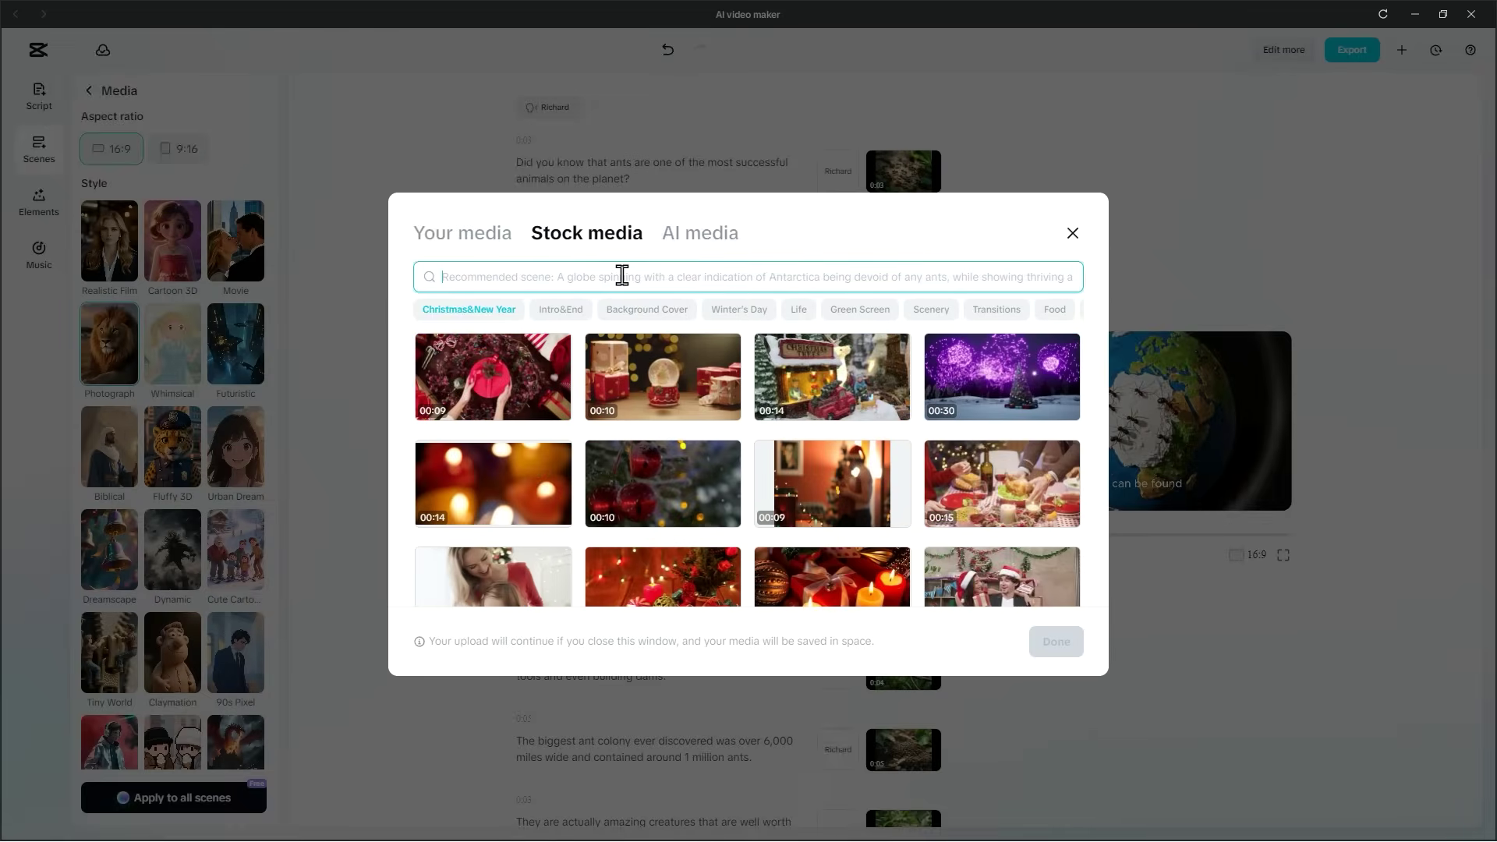
{"action": "type", "text": "earth"}
{"action": "key", "text": "Return"}
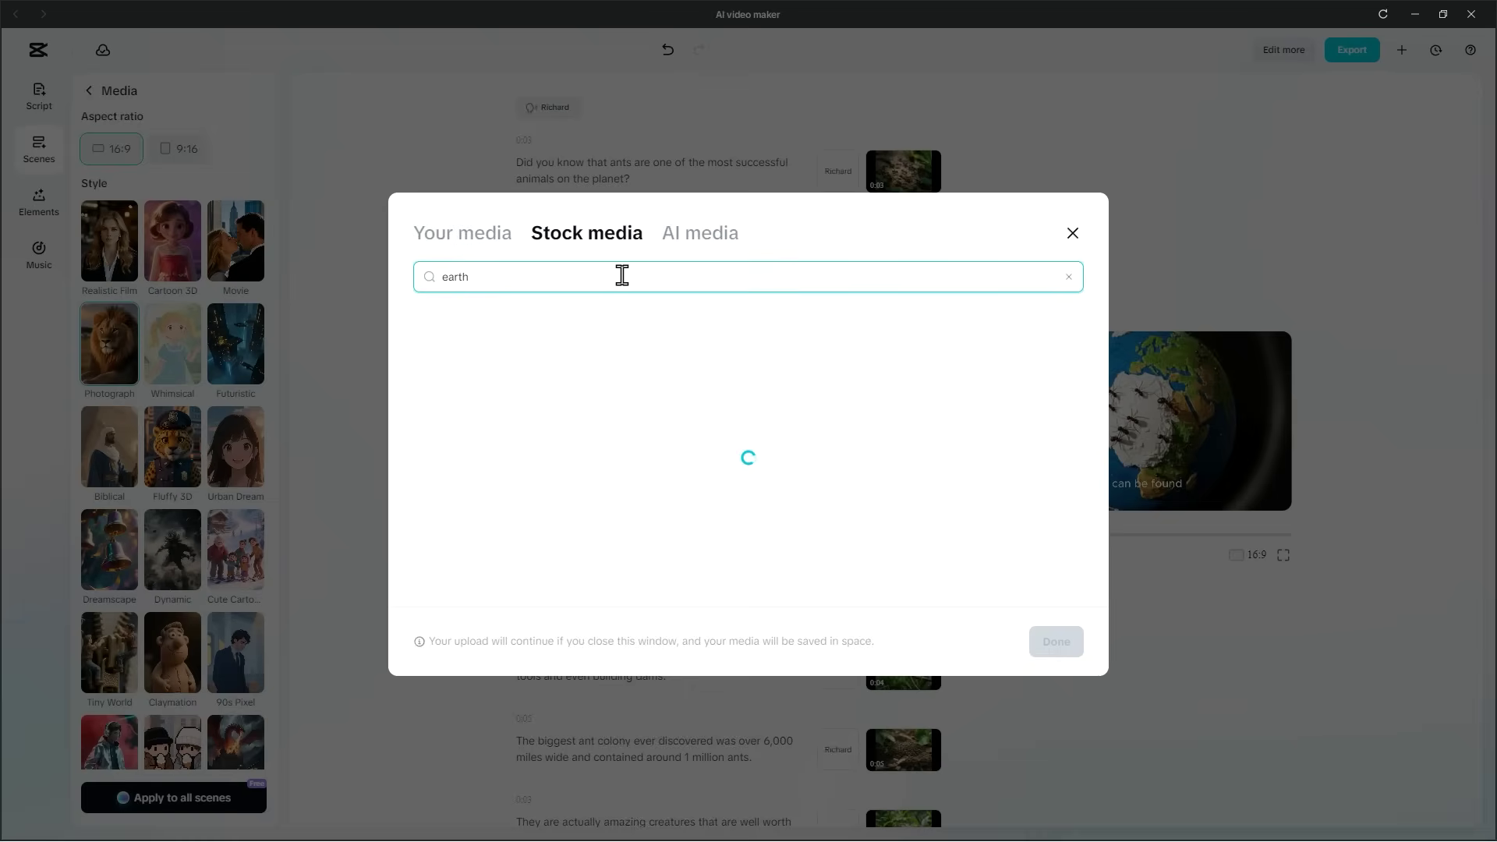
{"action": "scroll", "coordinate": [718, 401], "scroll_direction": "down", "scroll_amount": 5}
{"action": "scroll", "coordinate": [718, 401], "scroll_direction": "up", "scroll_amount": 8}
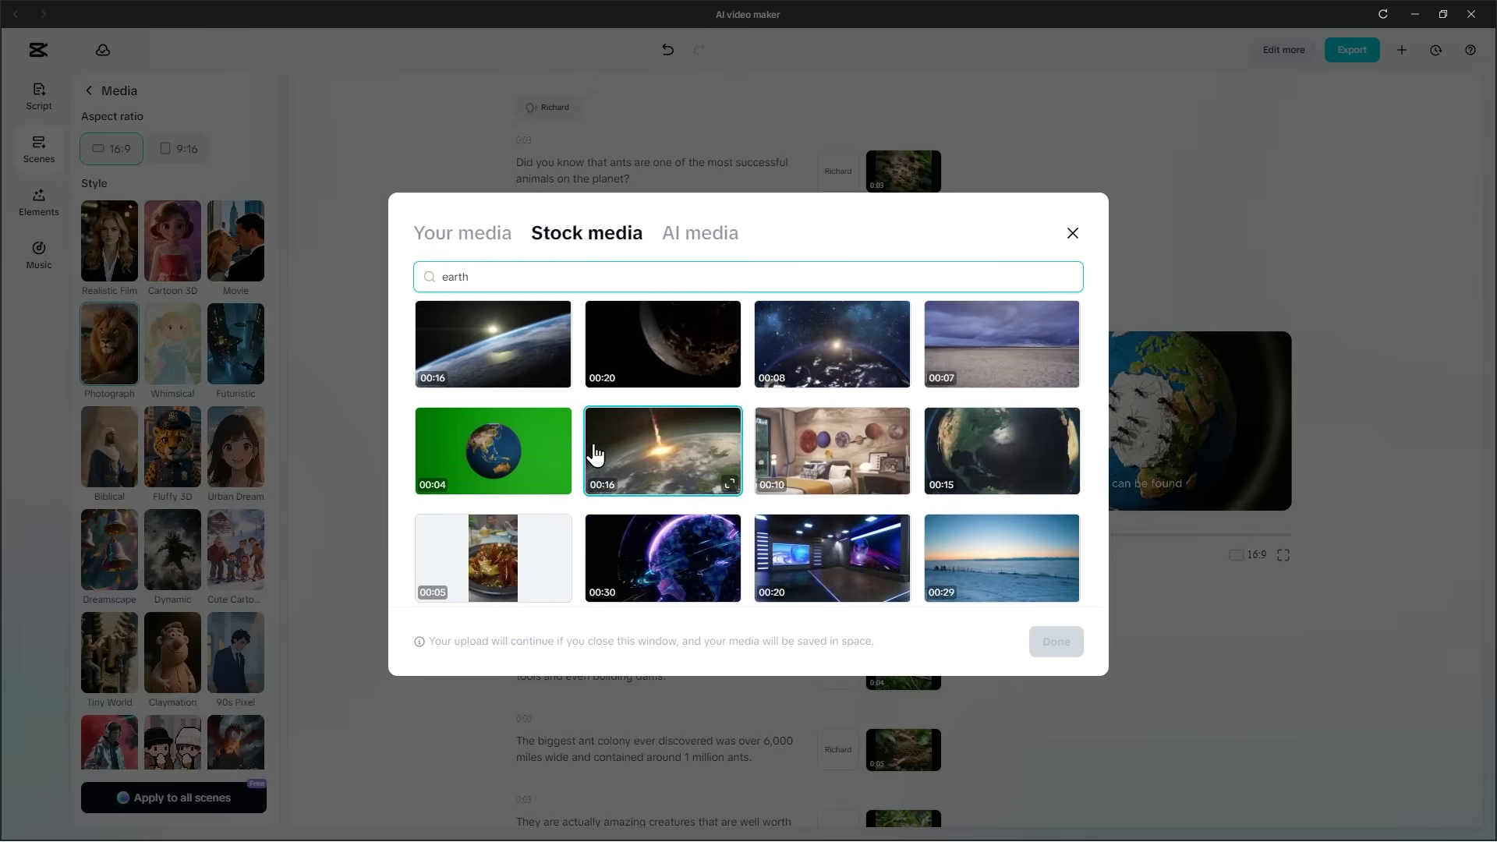
Replace the Antarctica scene's media with the 16-second stock clip of Earth's sunlit horizon, auto-trimmed to 3.2 s
{"action": "left_click", "coordinate": [511, 351]}
{"action": "left_click", "coordinate": [1062, 647]}
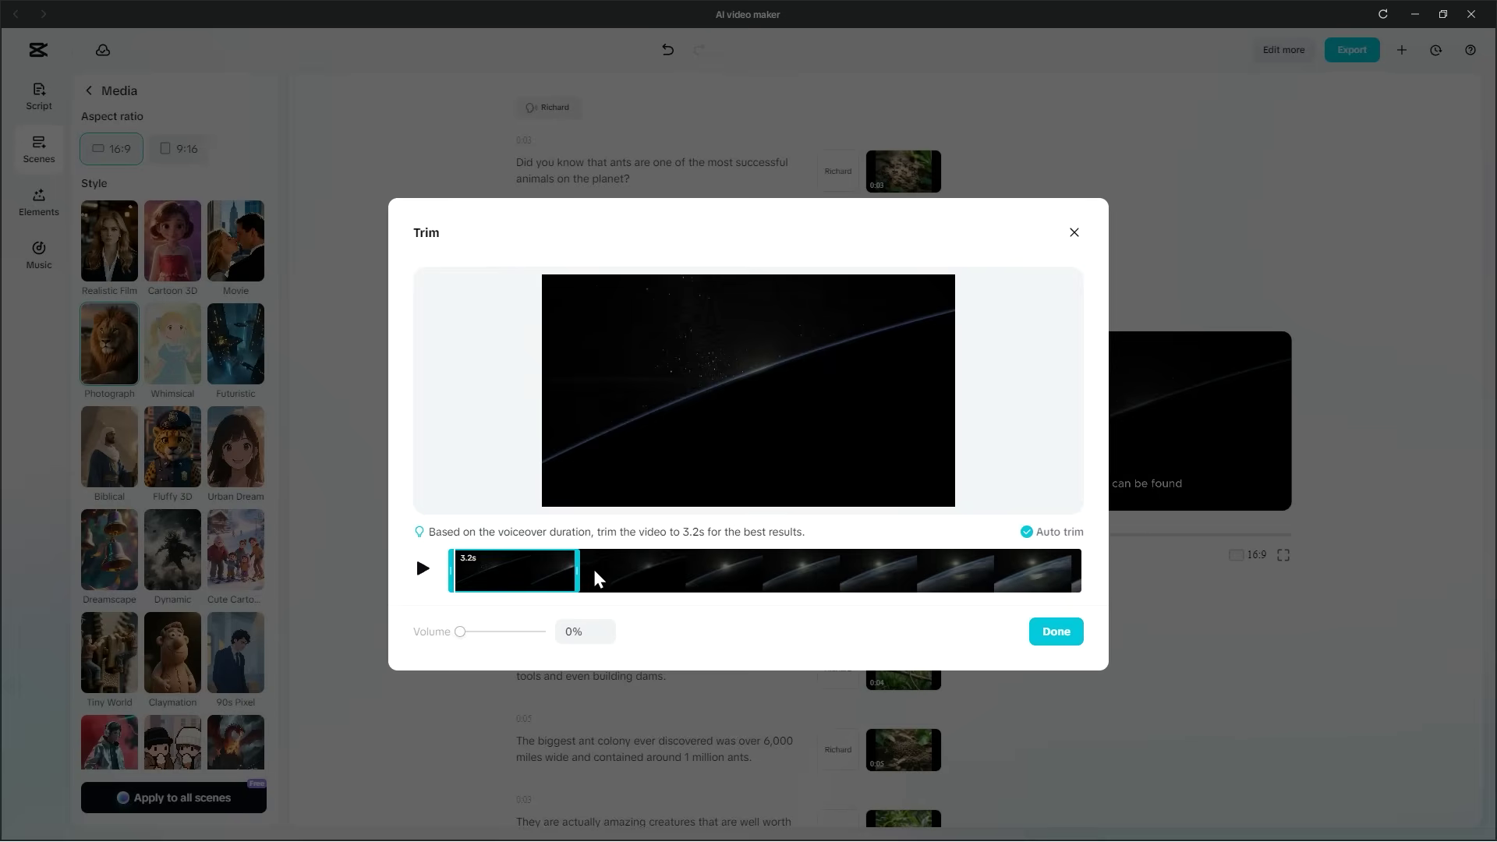
{"action": "left_click_drag", "start_coordinate": [599, 570], "coordinate": [679, 561]}
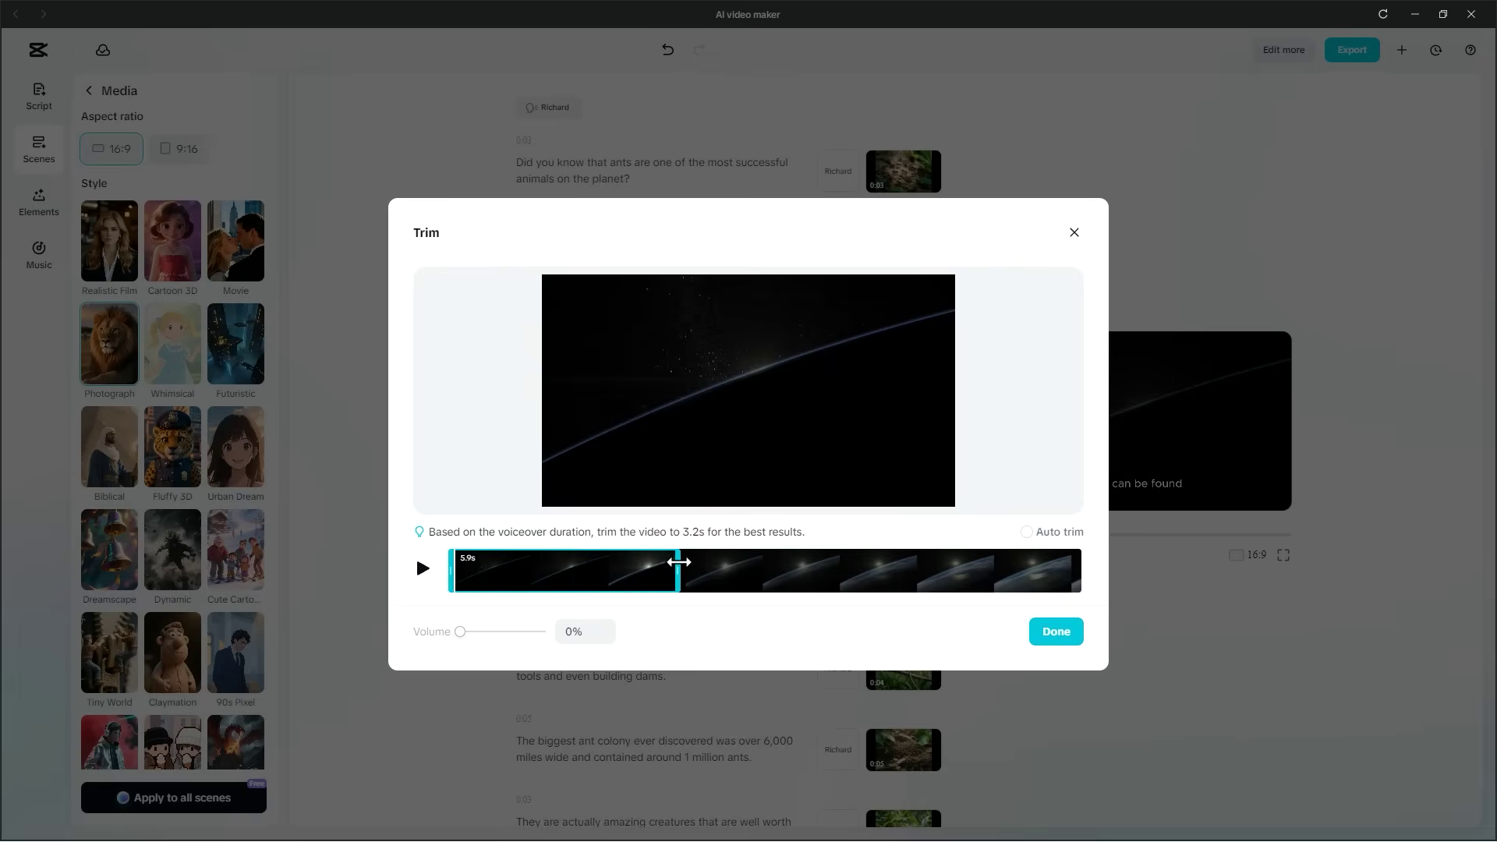
{"action": "left_click", "coordinate": [1027, 533]}
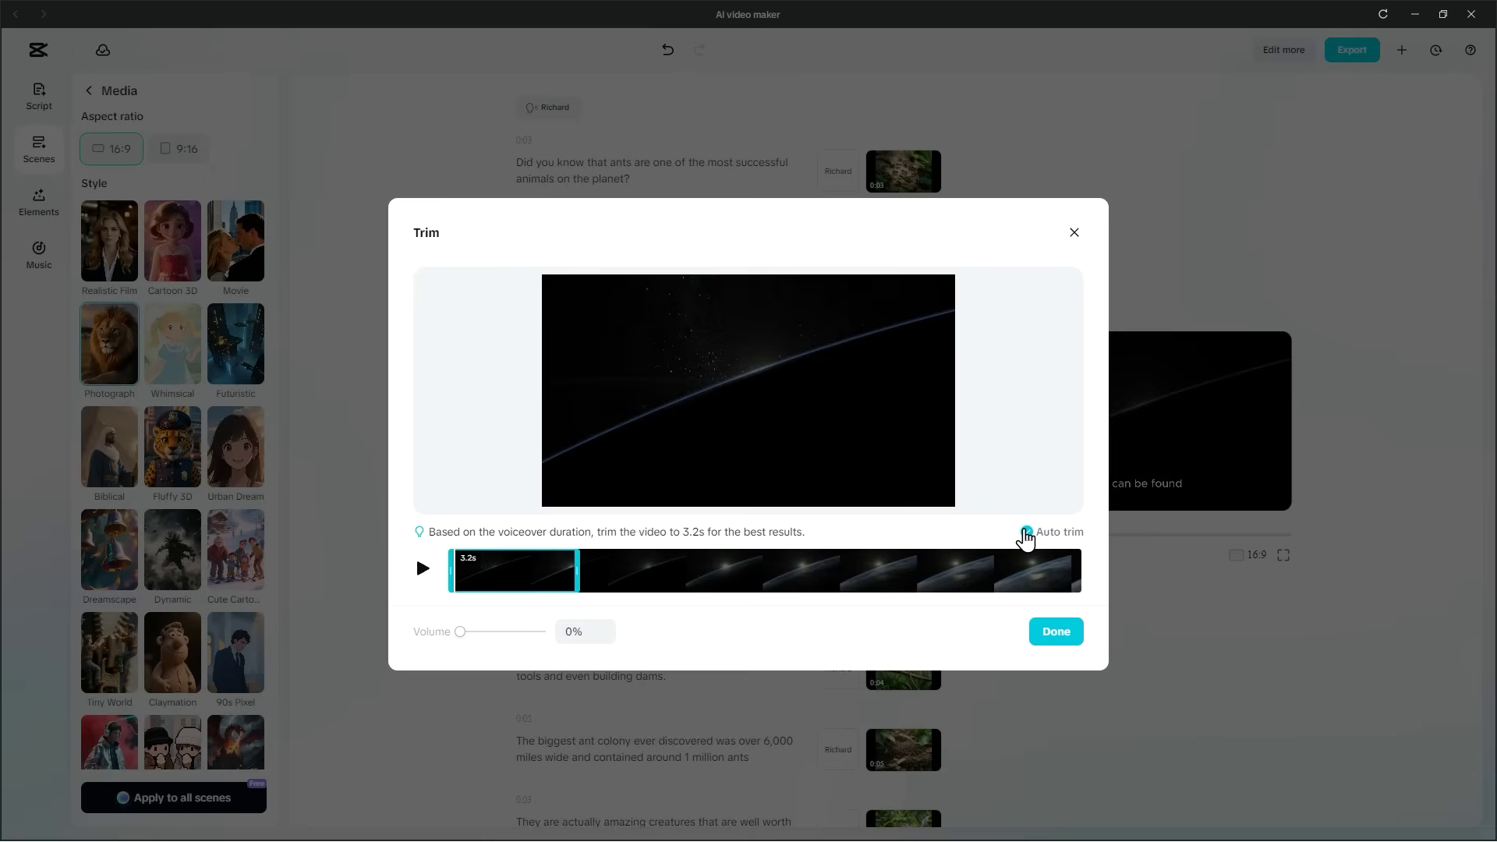
{"action": "left_click", "coordinate": [1056, 633]}
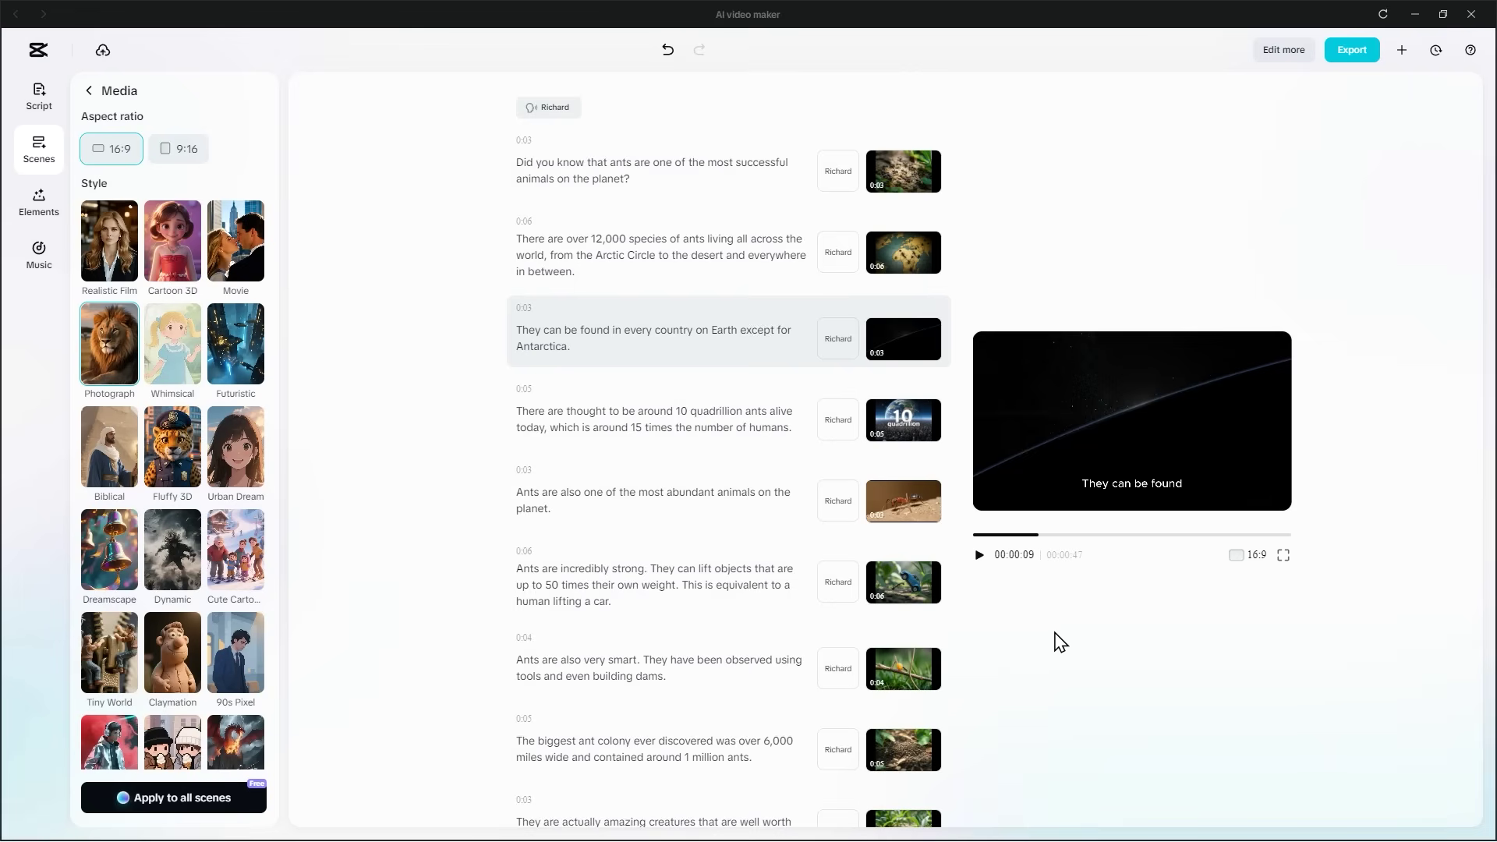
Play the preview from the 9-second mark to review the Antarctica scene with the stock Earth clip
{"action": "left_click", "coordinate": [979, 555]}
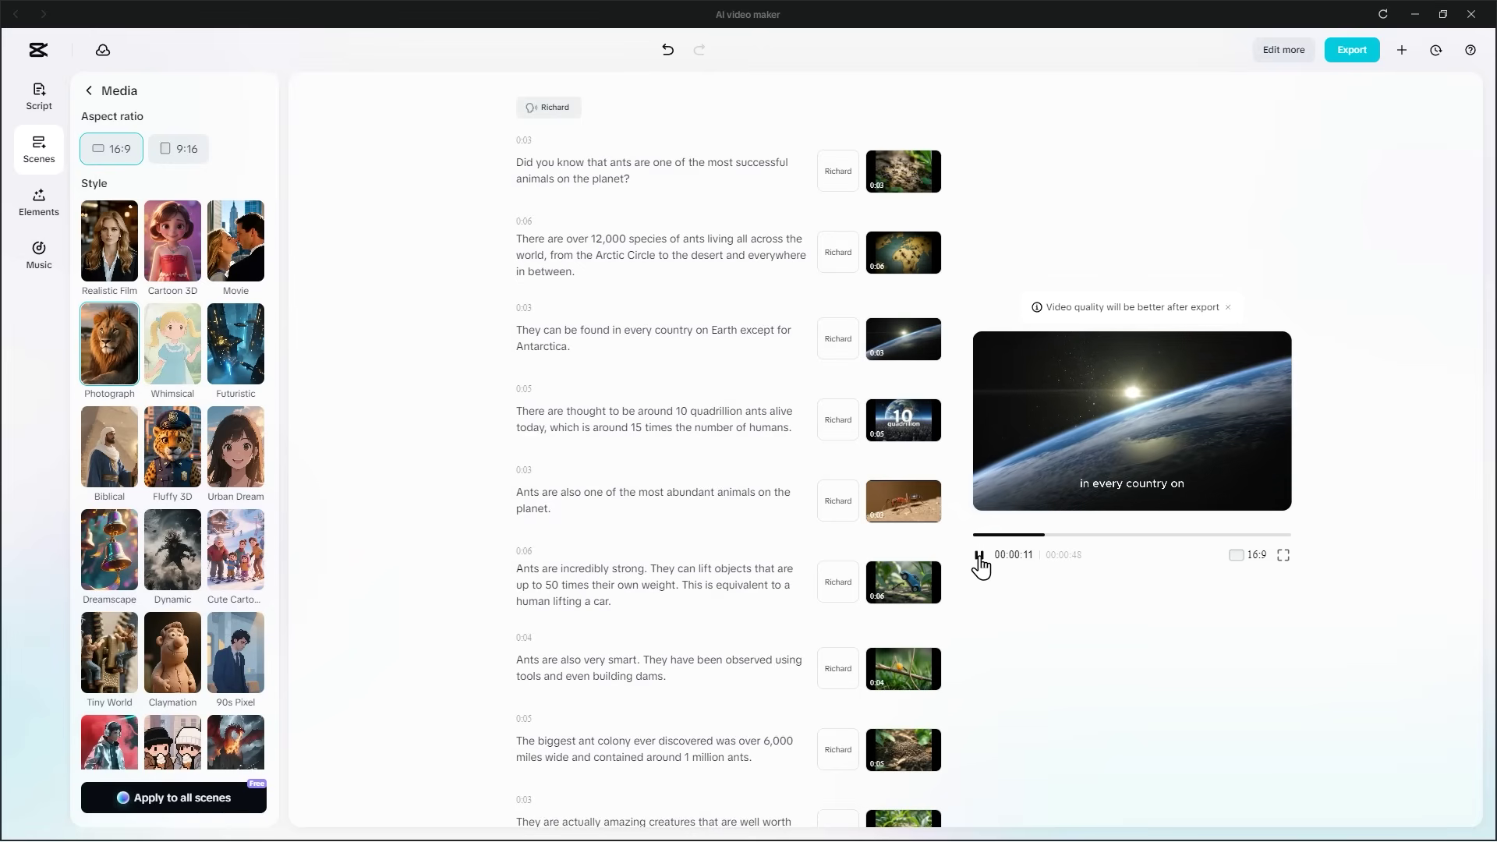
{"action": "left_click", "coordinate": [979, 556]}
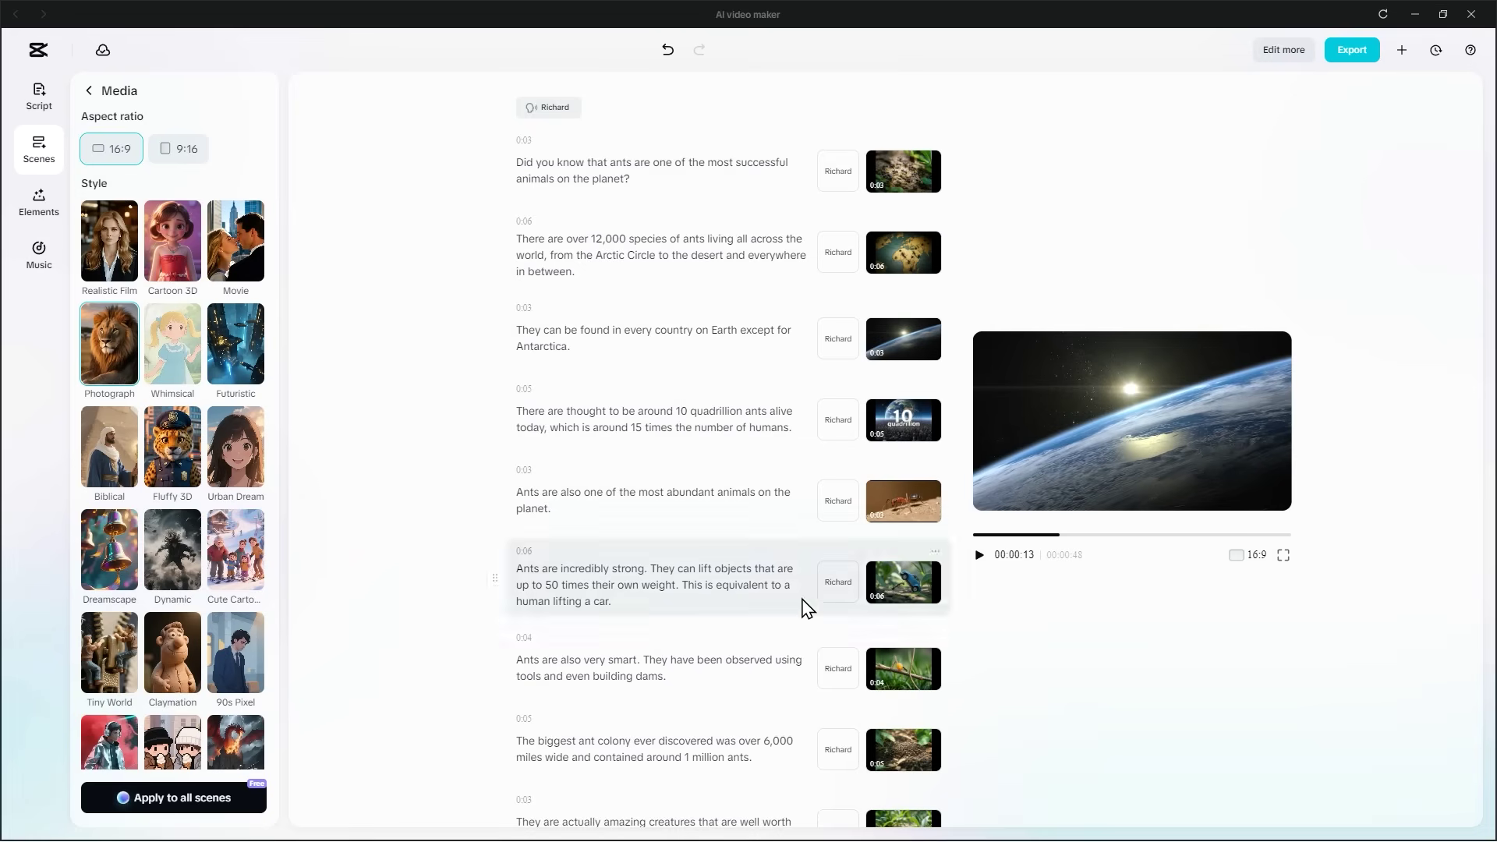
{"action": "scroll", "coordinate": [672, 385], "scroll_direction": "down", "scroll_amount": 3}
{"action": "scroll", "coordinate": [691, 546], "scroll_direction": "up", "scroll_amount": 3}
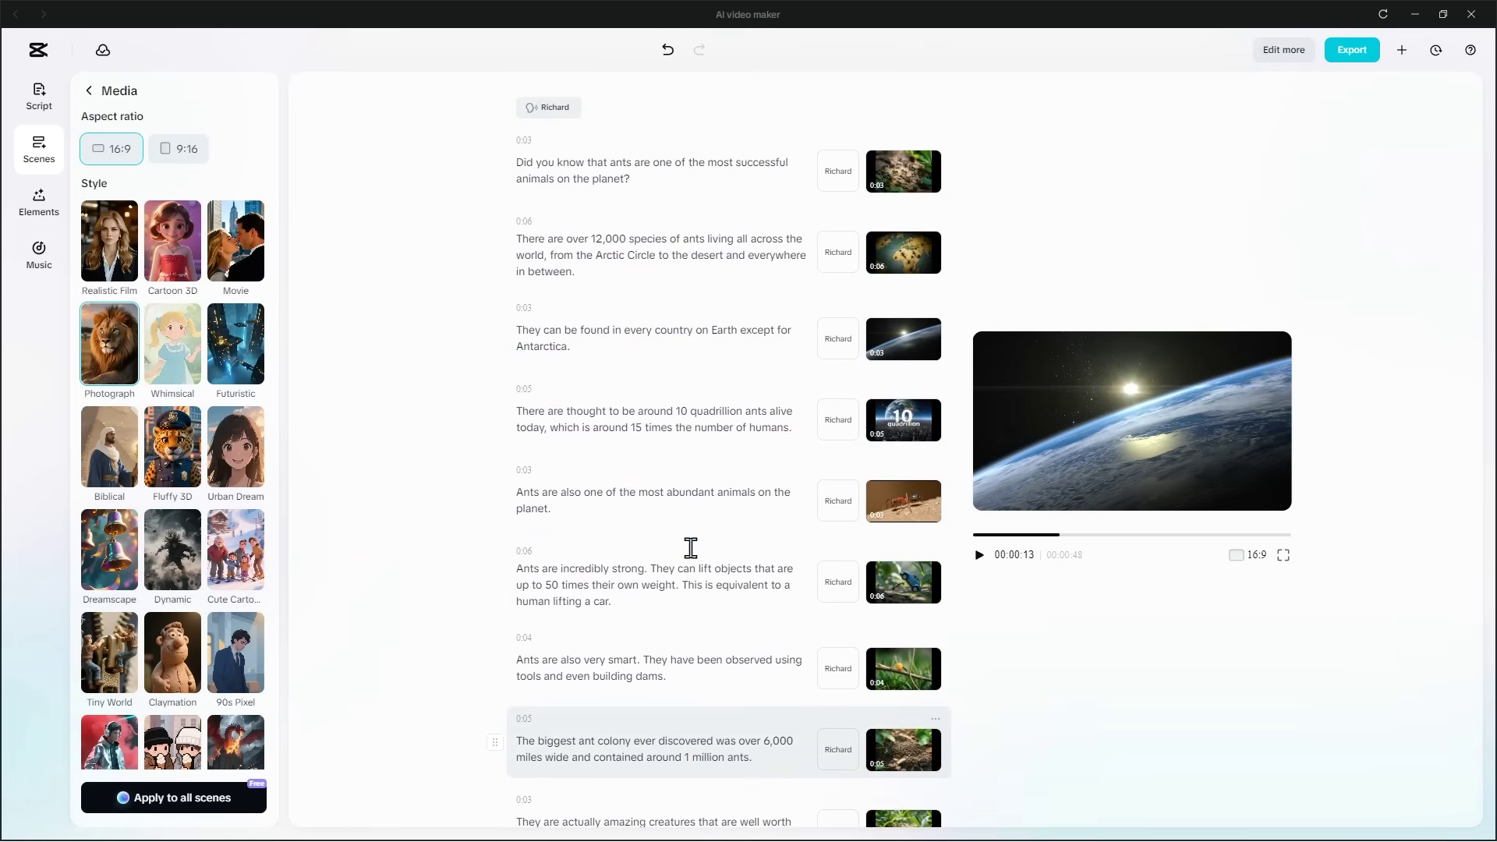
{"action": "left_click", "coordinate": [980, 554]}
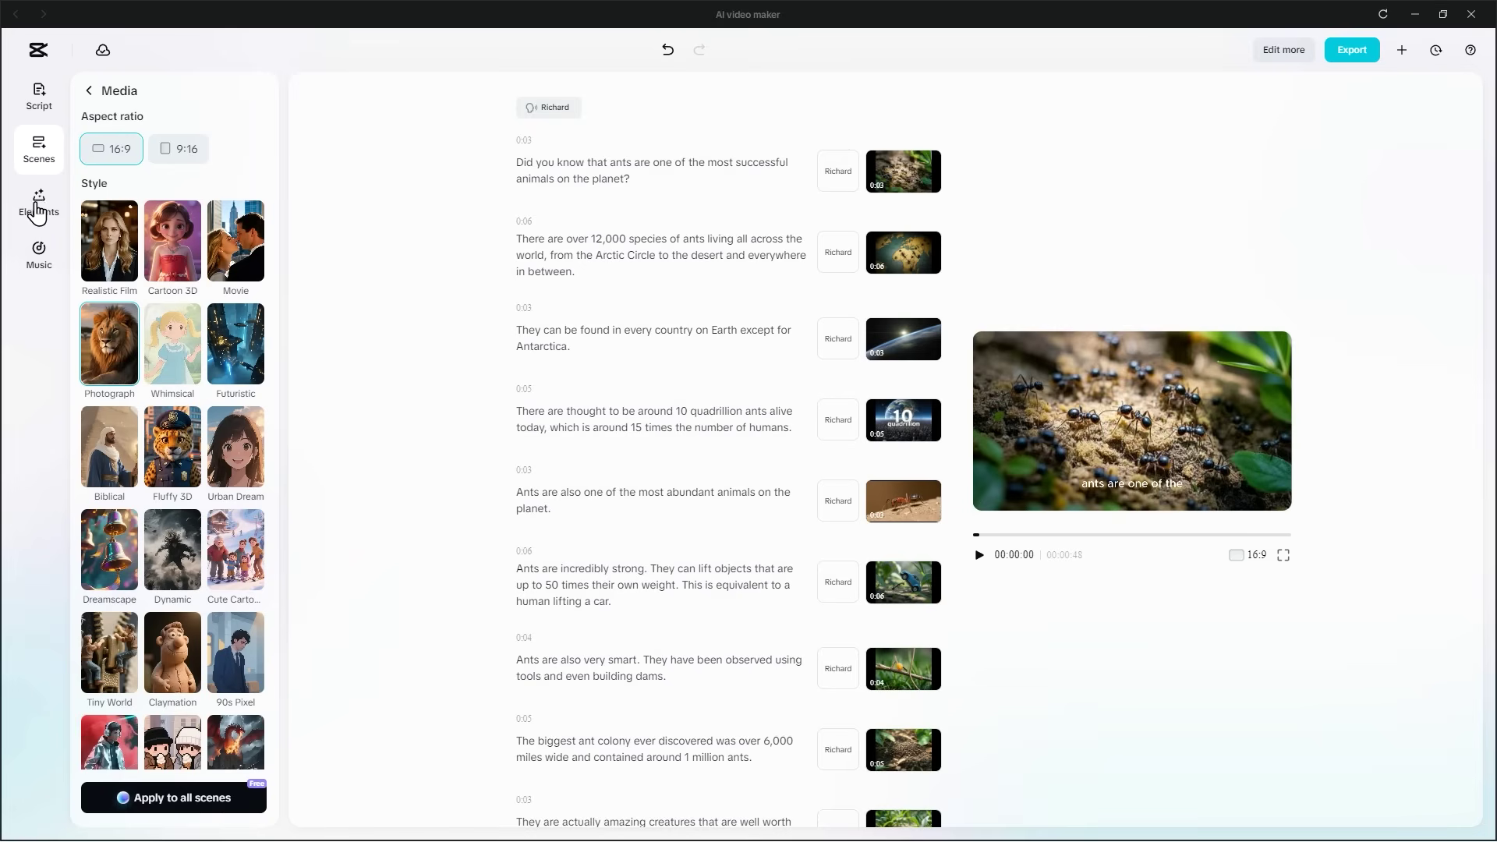
Try the glowing yellow uppercase caption template on the video and preview the captions
{"action": "left_click", "coordinate": [40, 202]}
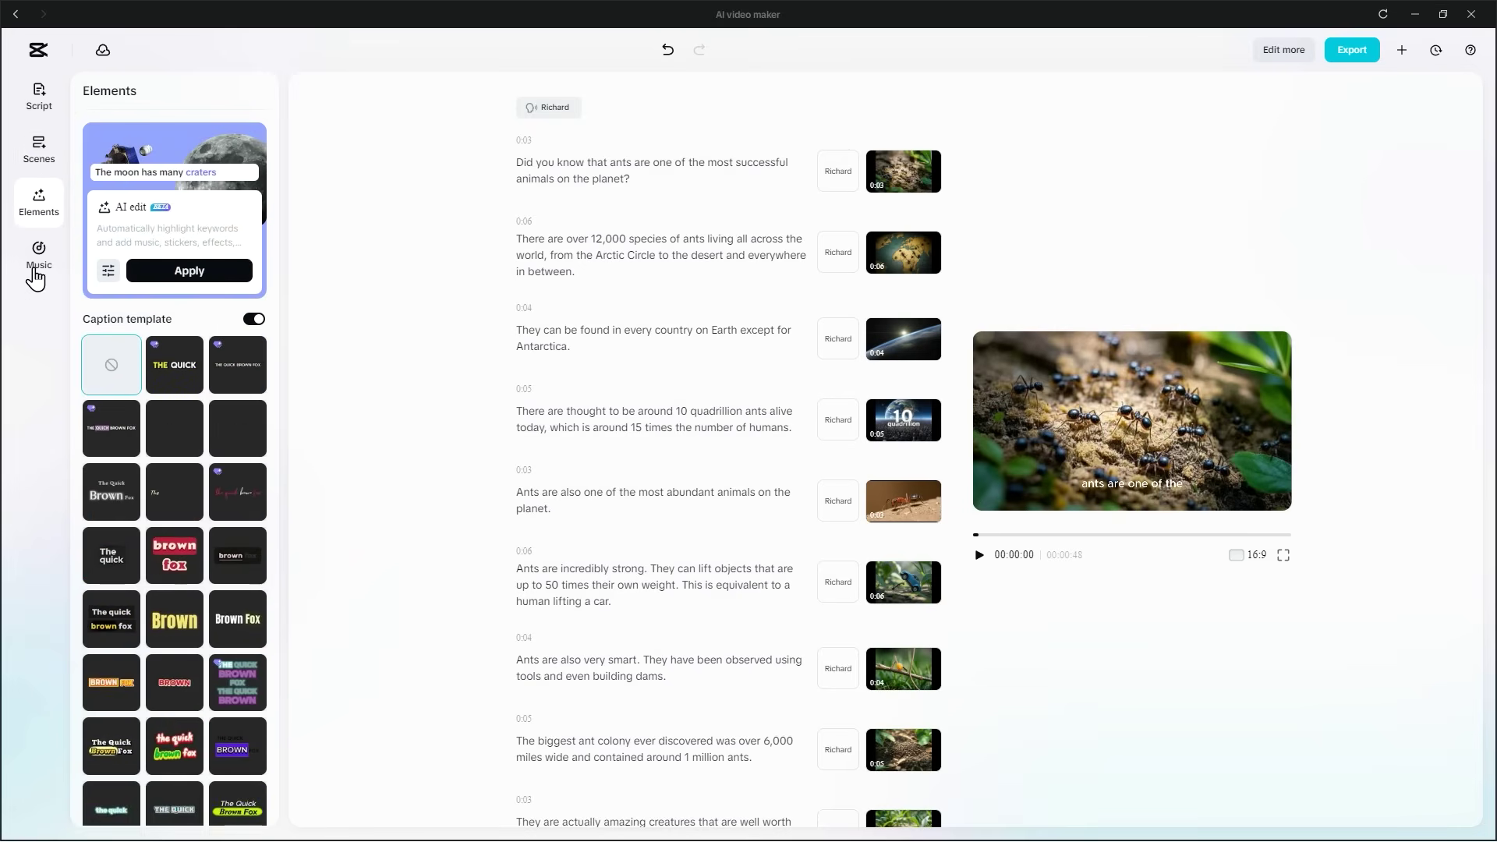
{"action": "scroll", "coordinate": [195, 592], "scroll_direction": "down", "scroll_amount": 6}
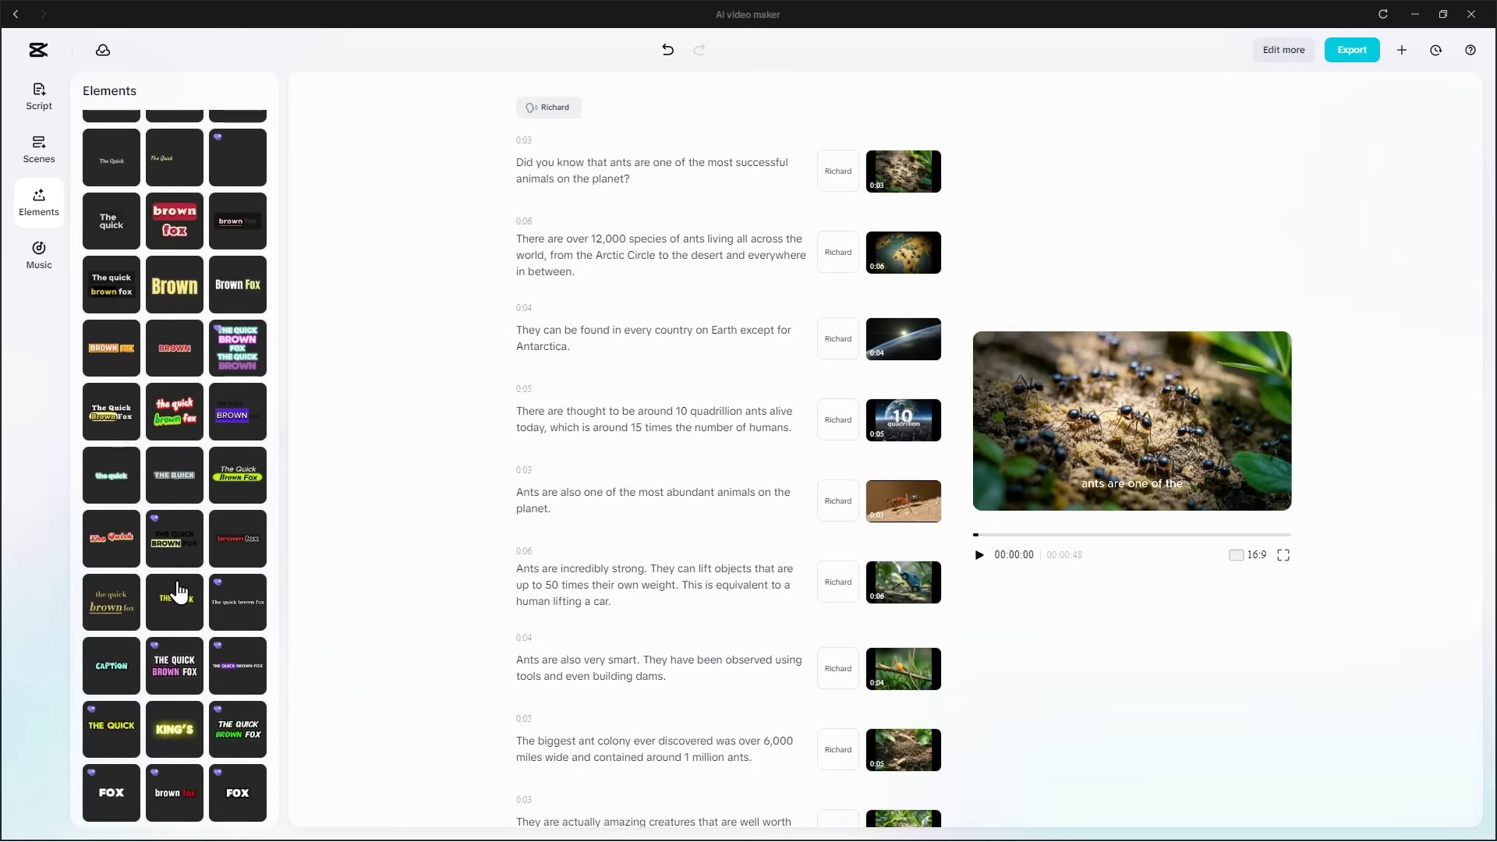
{"action": "left_click", "coordinate": [200, 611]}
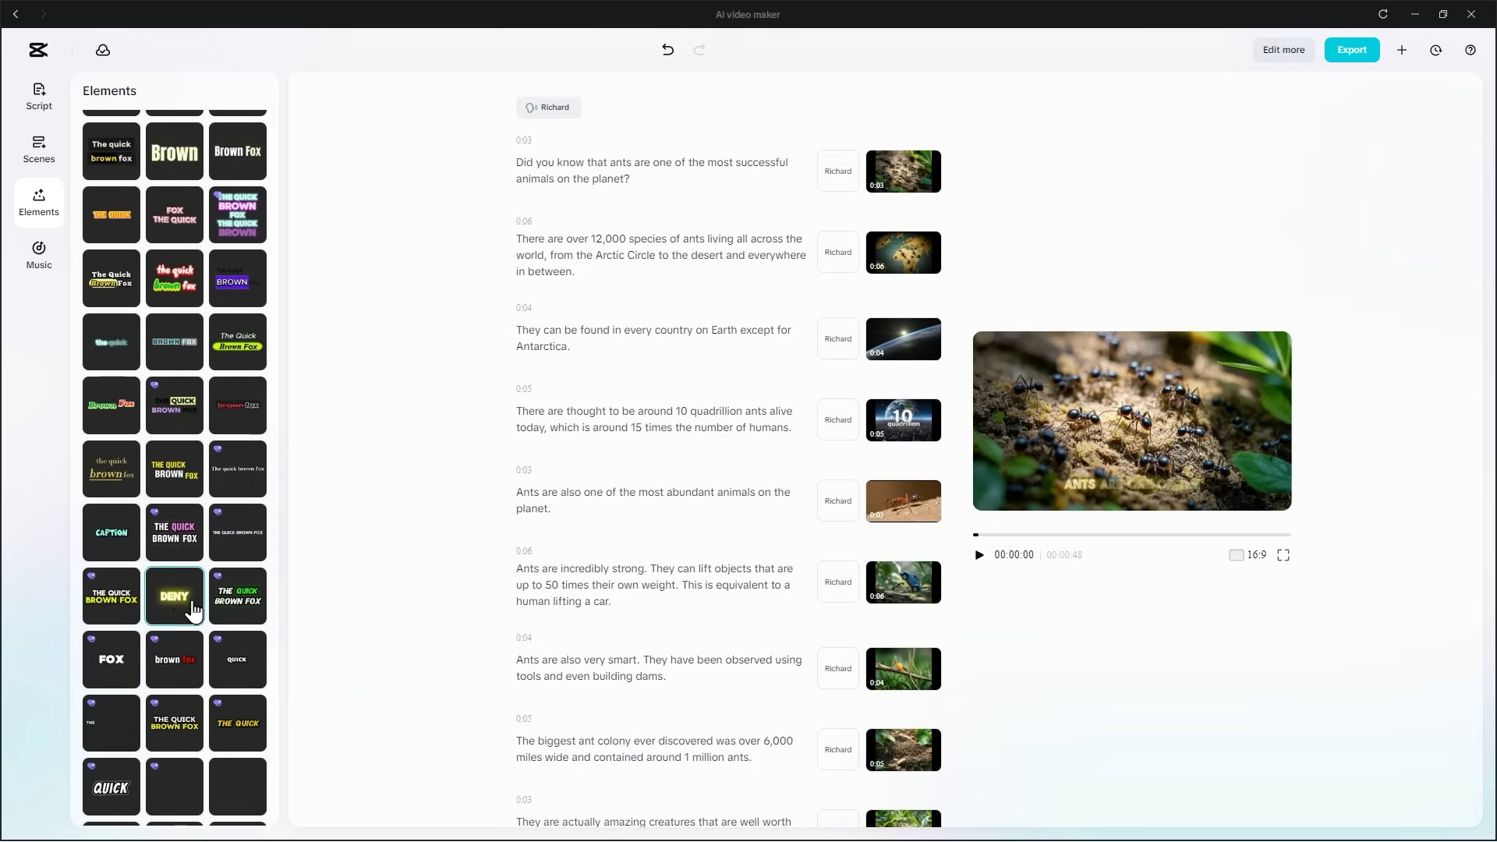
{"action": "left_click", "coordinate": [981, 555]}
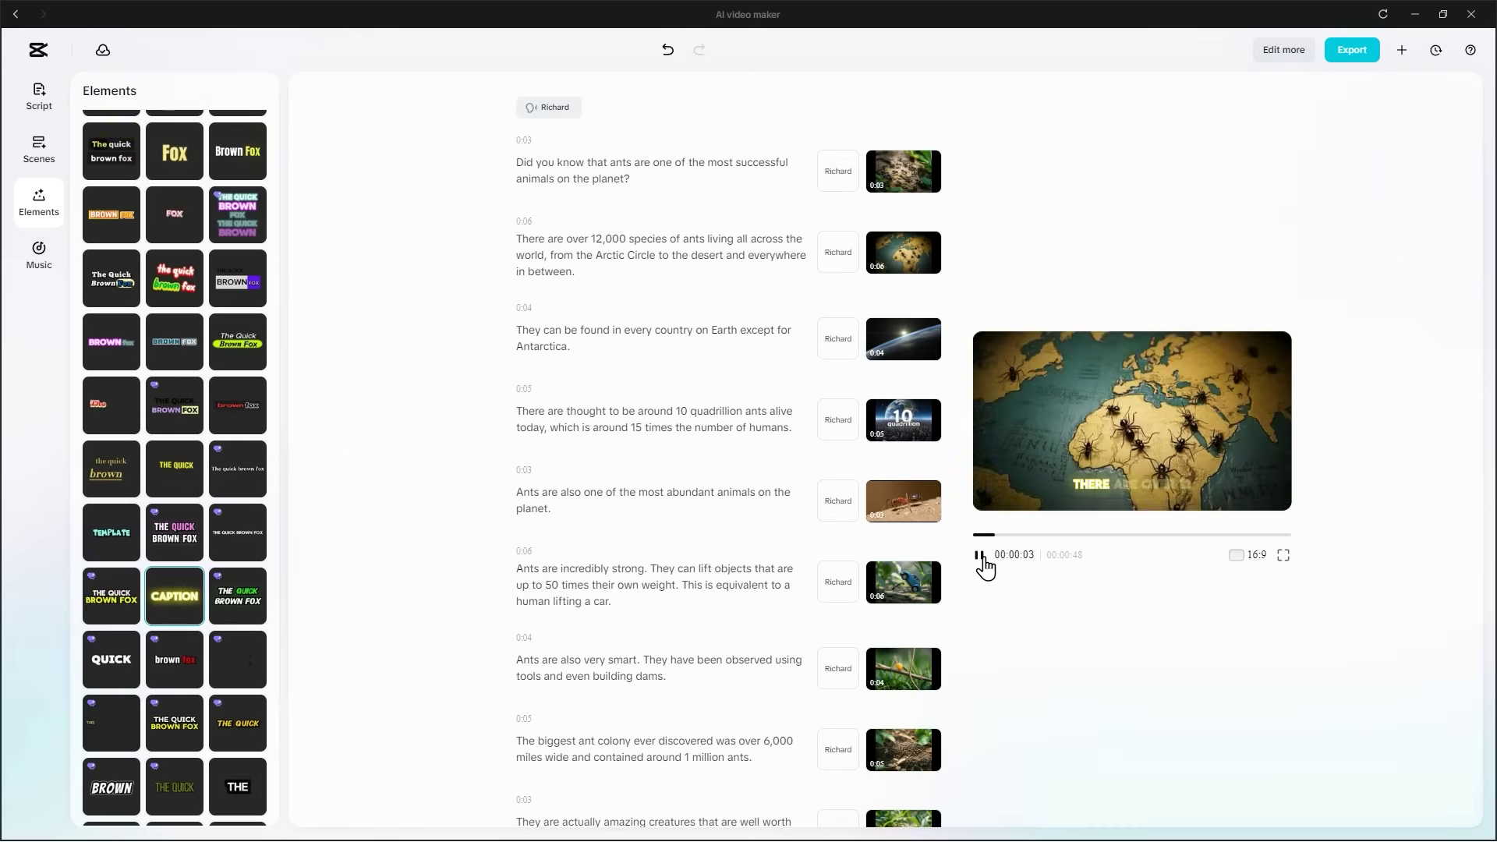
{"action": "left_click", "coordinate": [981, 556]}
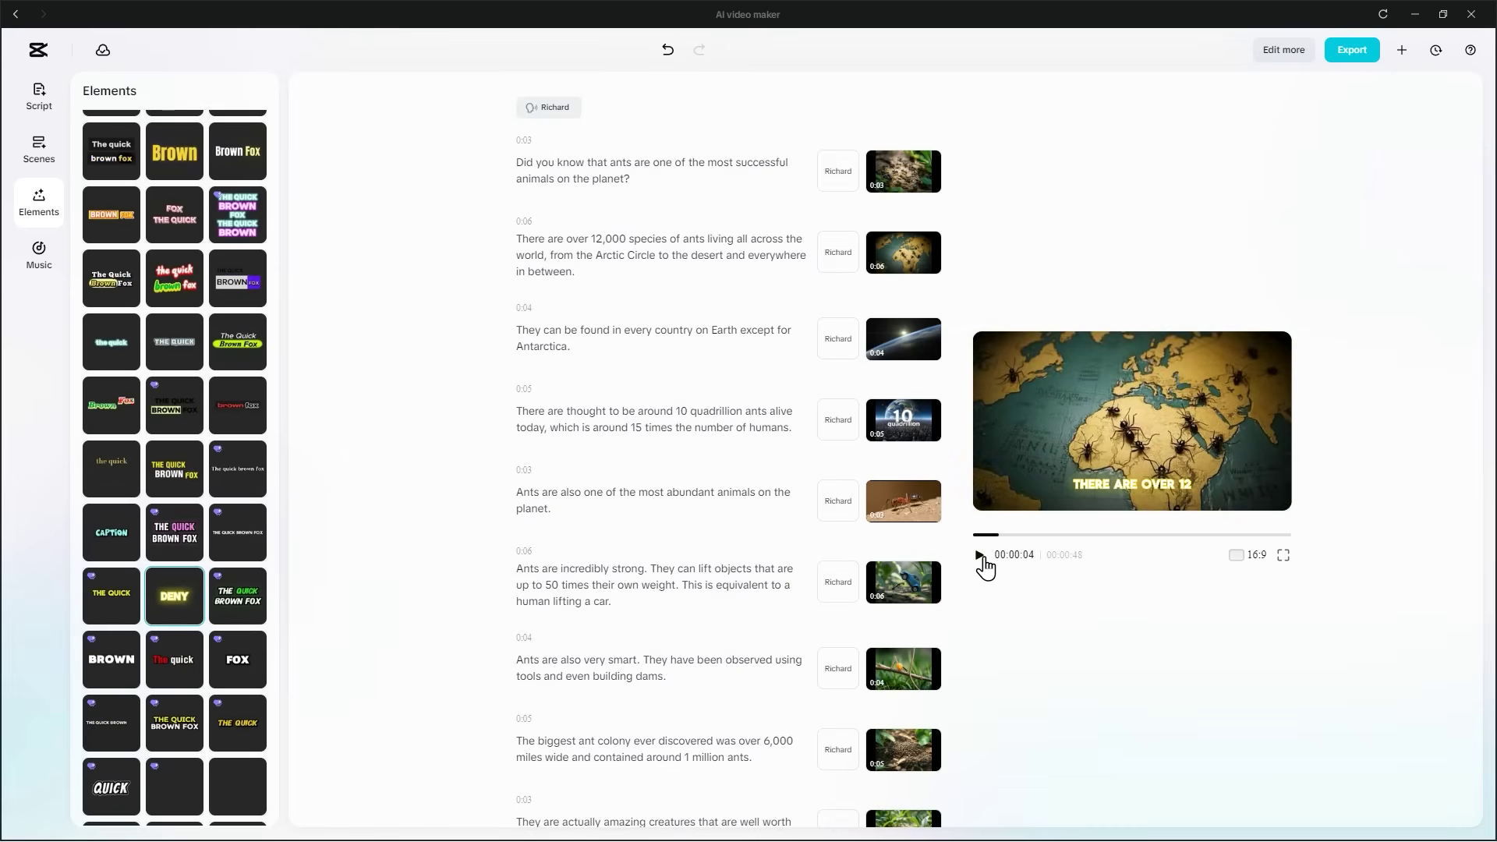
Try other caption templates, apply the bold uppercase white one with yellow highlighted words, and preview the captions
{"action": "left_click", "coordinate": [109, 421]}
{"action": "scroll", "coordinate": [167, 390], "scroll_direction": "up", "scroll_amount": 2}
{"action": "left_click", "coordinate": [185, 320]}
{"action": "scroll", "coordinate": [179, 351], "scroll_direction": "up", "scroll_amount": 4}
{"action": "left_click", "coordinate": [168, 406]}
{"action": "left_click", "coordinate": [175, 368]}
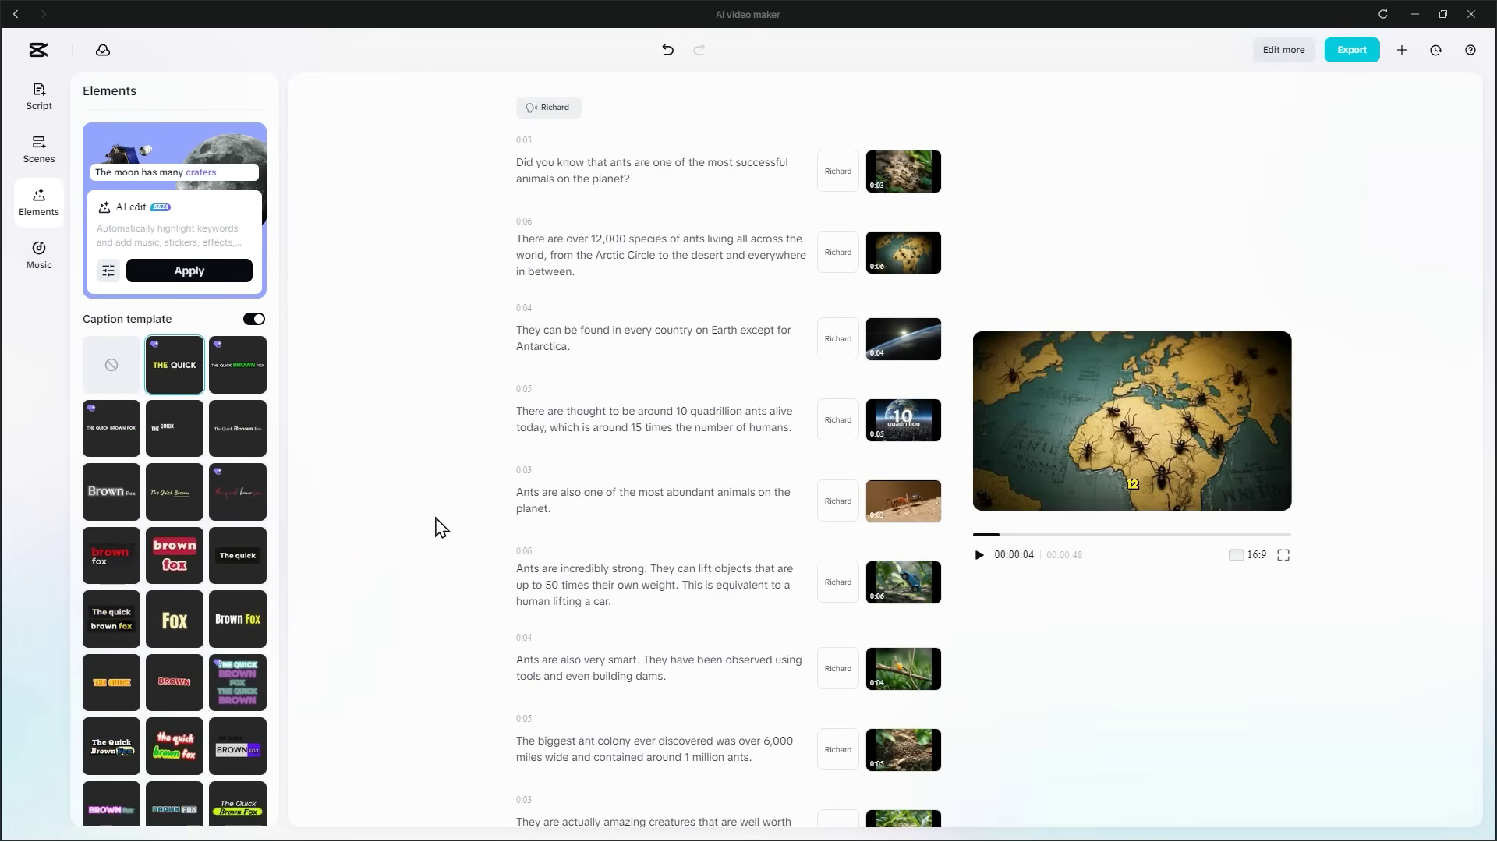
{"action": "left_click", "coordinate": [980, 557]}
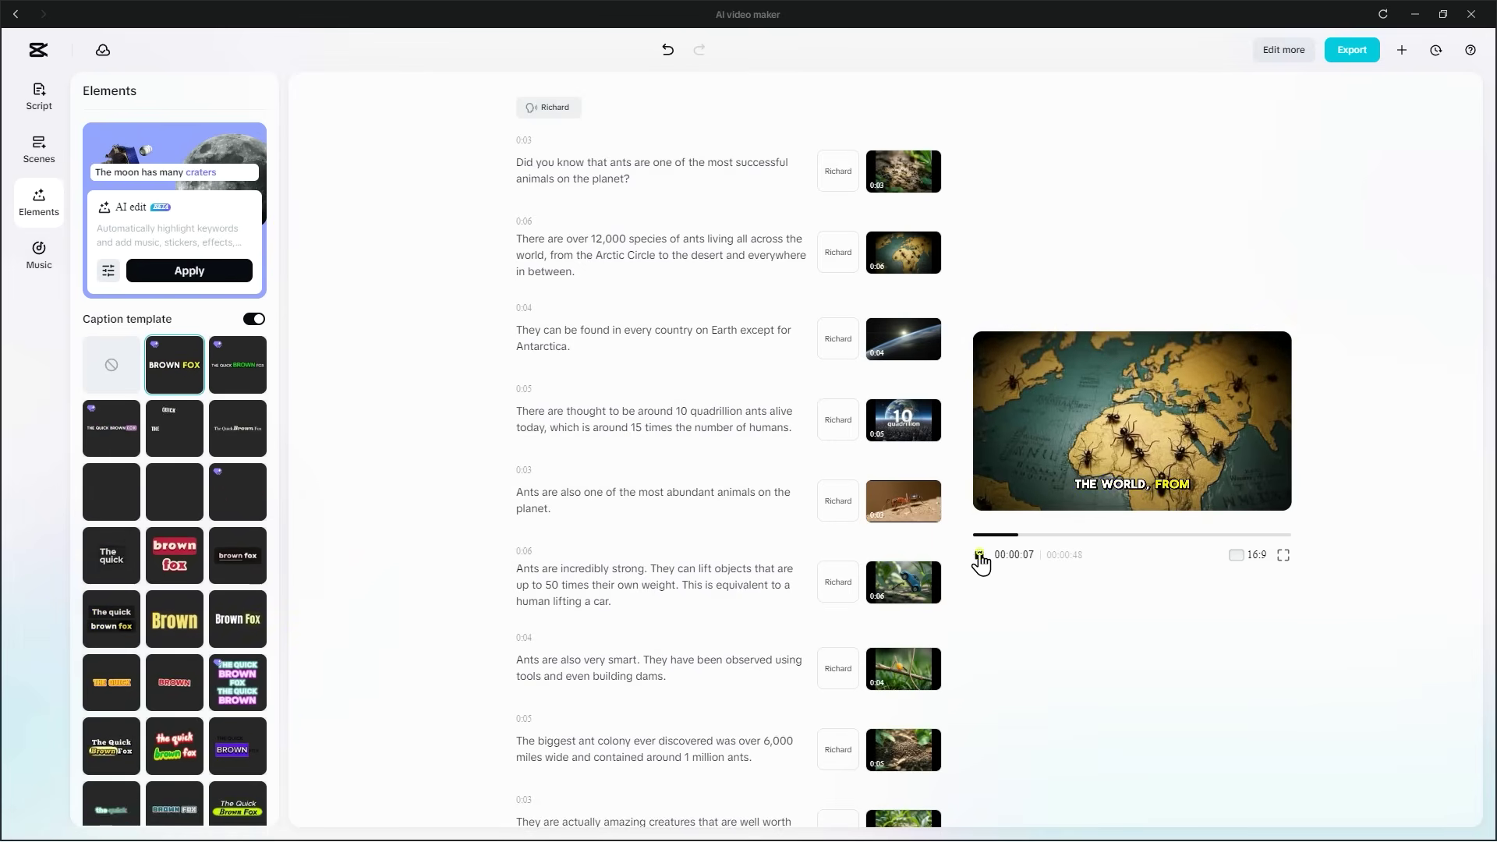
{"action": "left_click", "coordinate": [980, 557]}
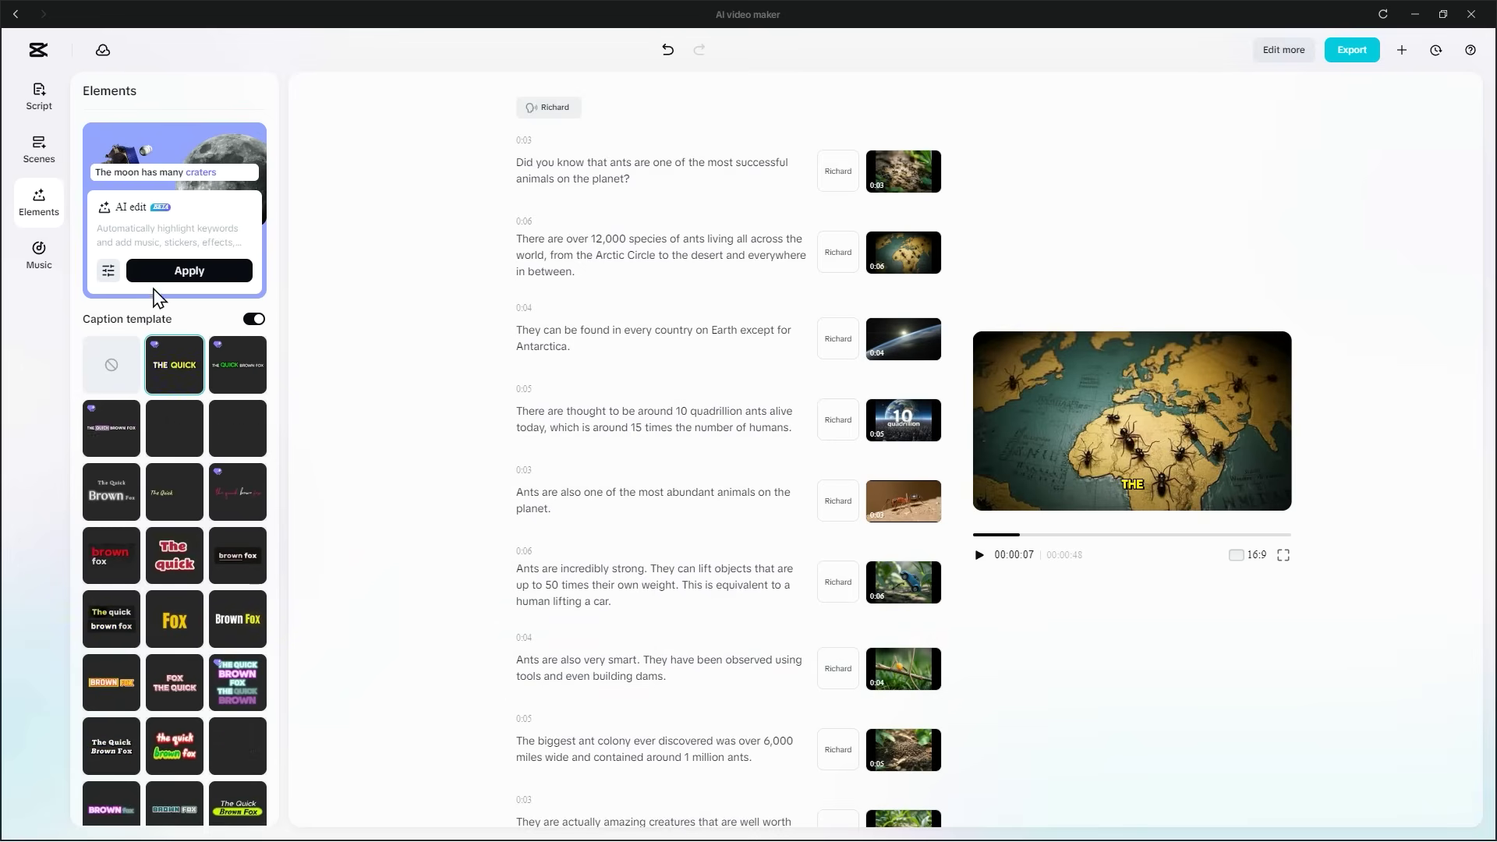
Browse the recommended music and audition the corporate background track and "Lofi / Chillout / Hiphop(930239)"
{"action": "left_click", "coordinate": [37, 261]}
{"action": "scroll", "coordinate": [184, 484], "scroll_direction": "down", "scroll_amount": 10}
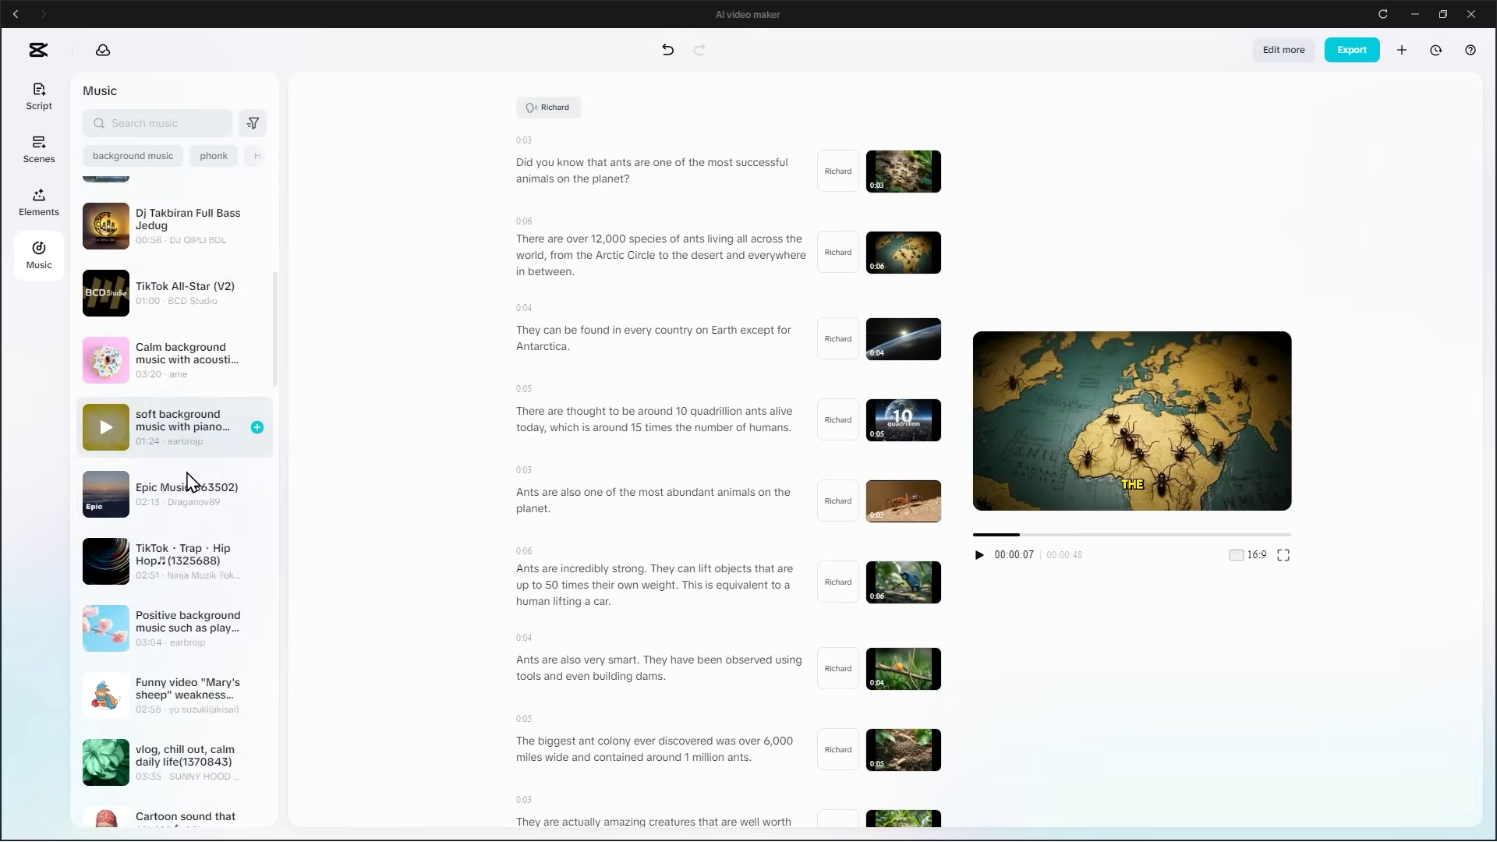
{"action": "scroll", "coordinate": [174, 576], "scroll_direction": "up", "scroll_amount": 8}
{"action": "scroll", "coordinate": [173, 575], "scroll_direction": "up", "scroll_amount": 2}
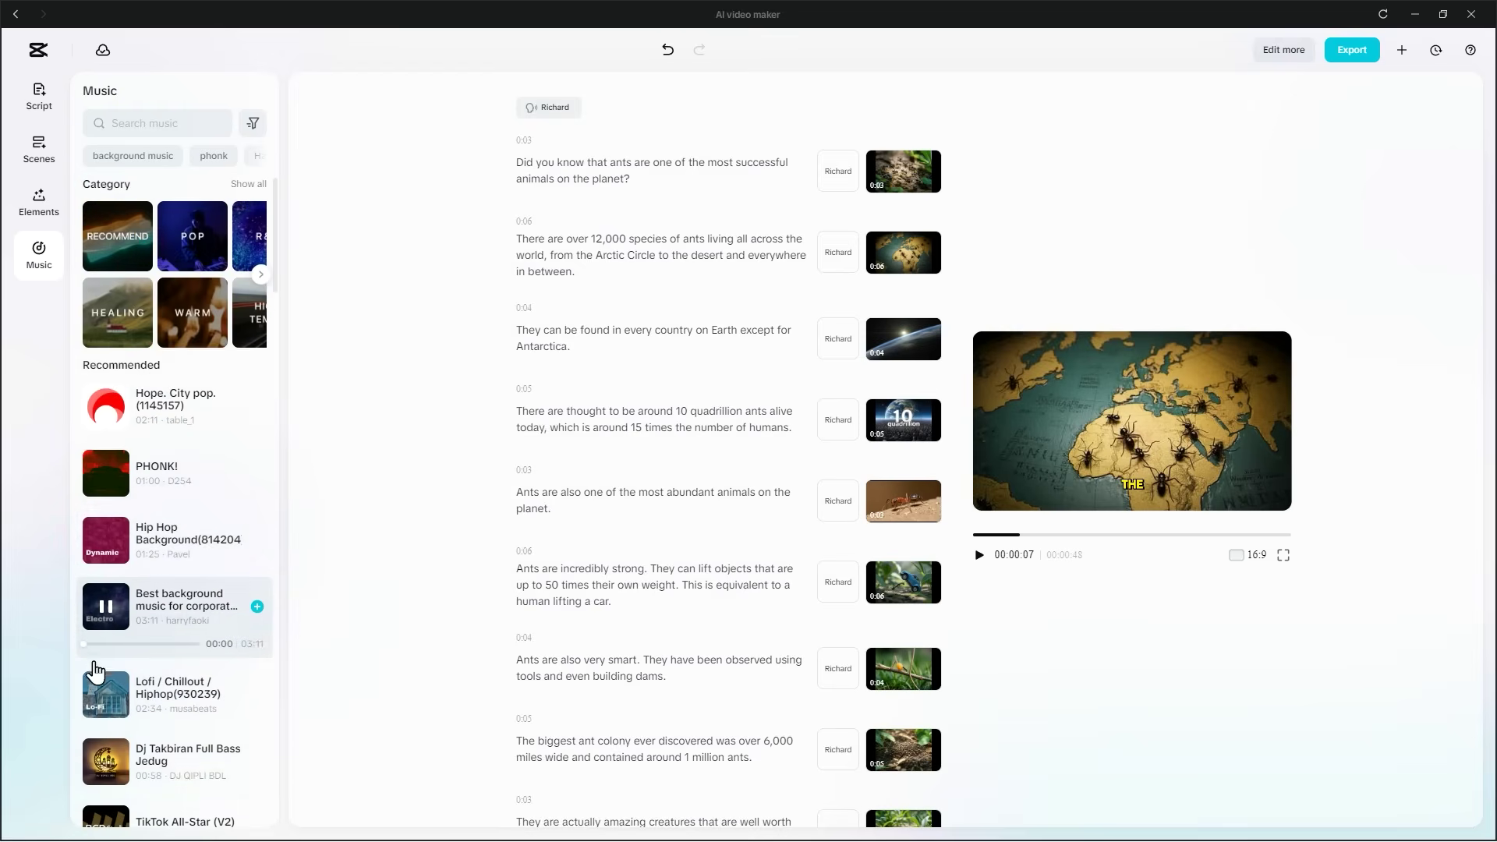
{"action": "left_click", "coordinate": [107, 704]}
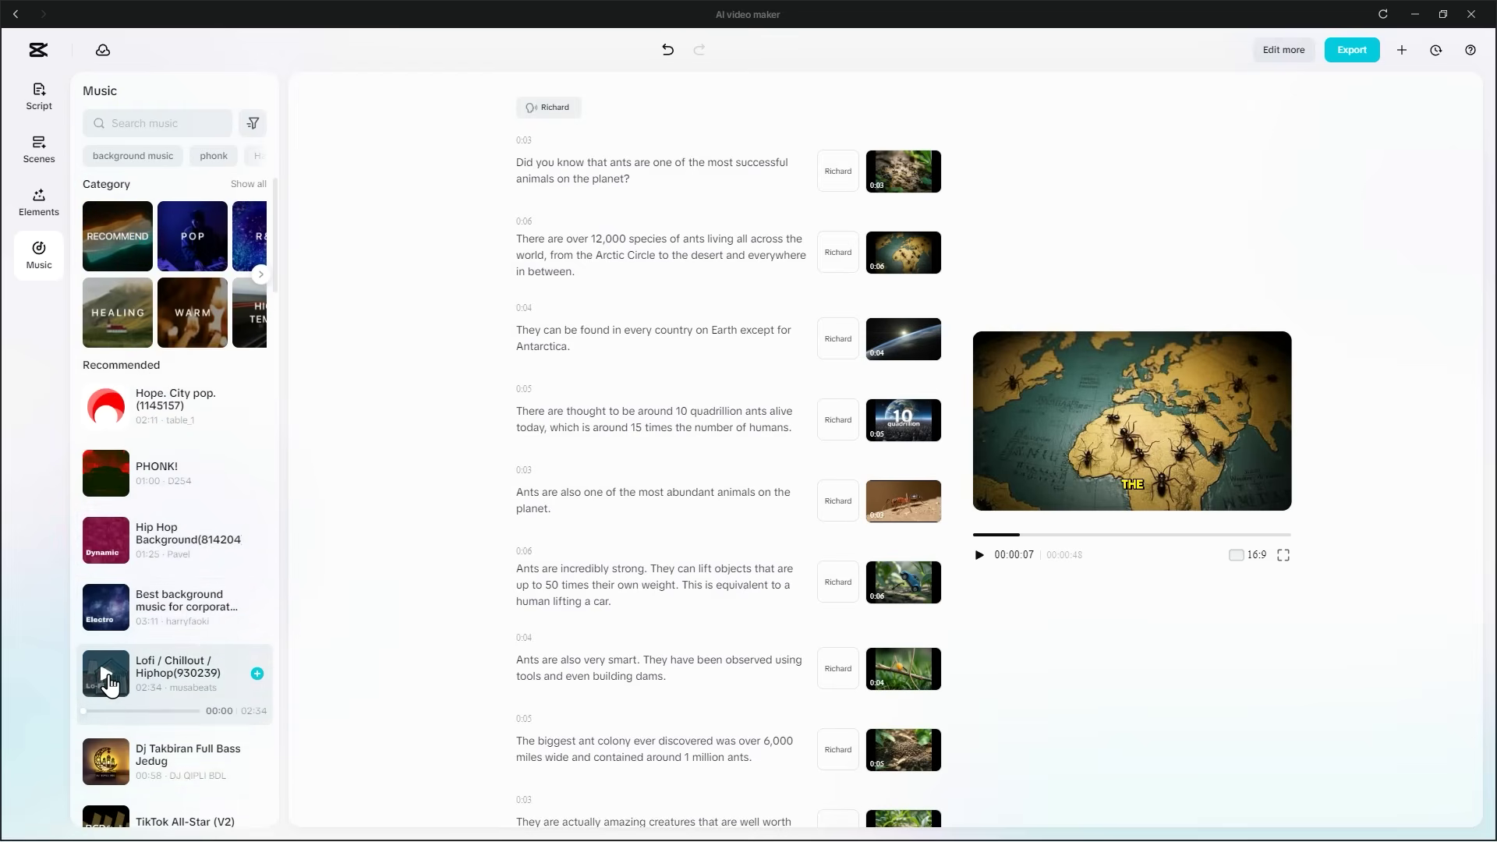
Search the music library for inspiring background music
{"action": "left_click", "coordinate": [168, 123]}
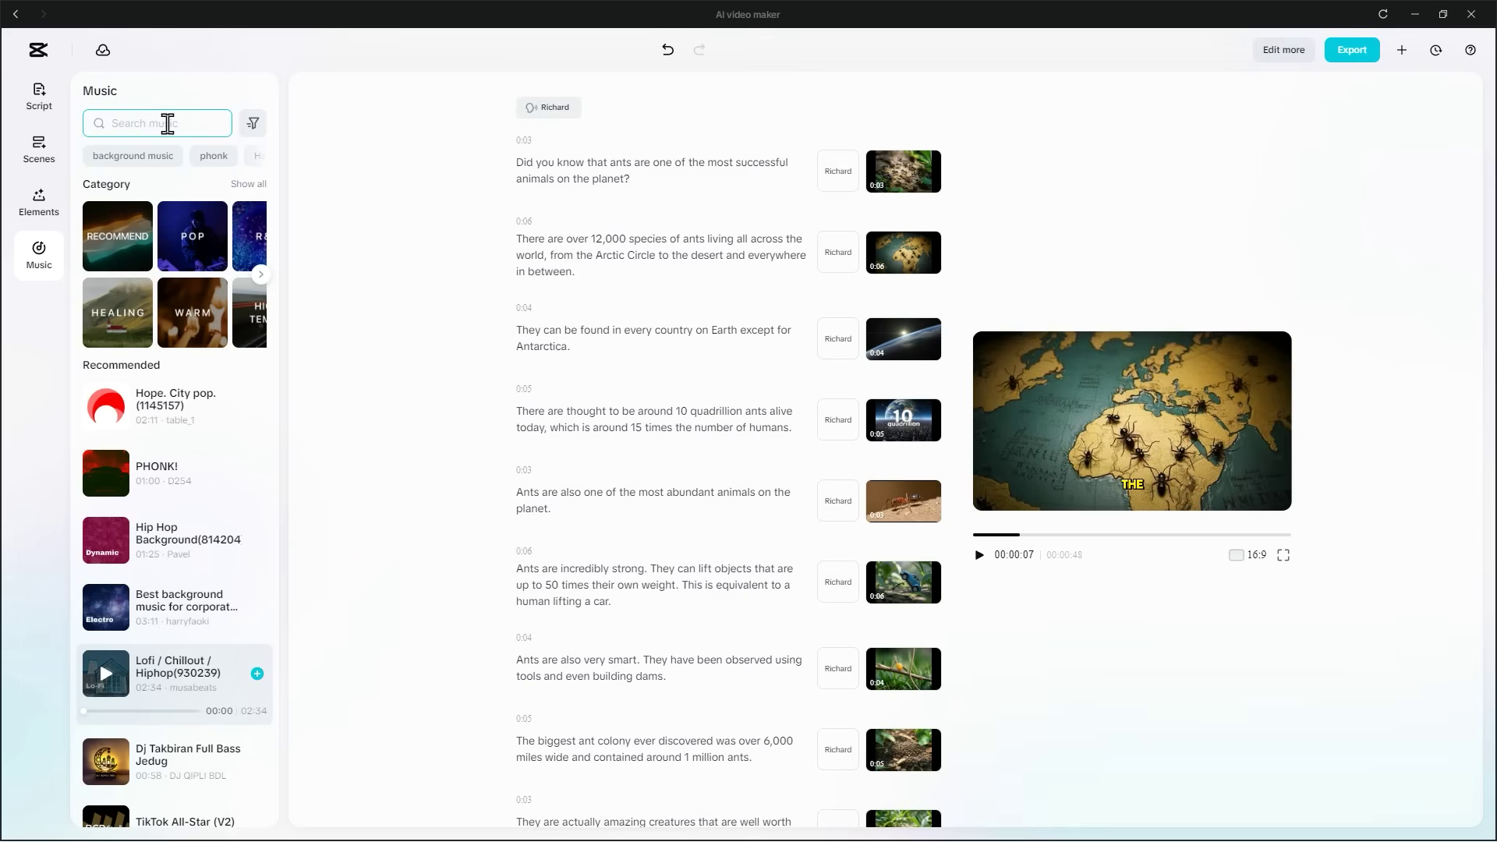
{"action": "type", "text": "Inspiring"}
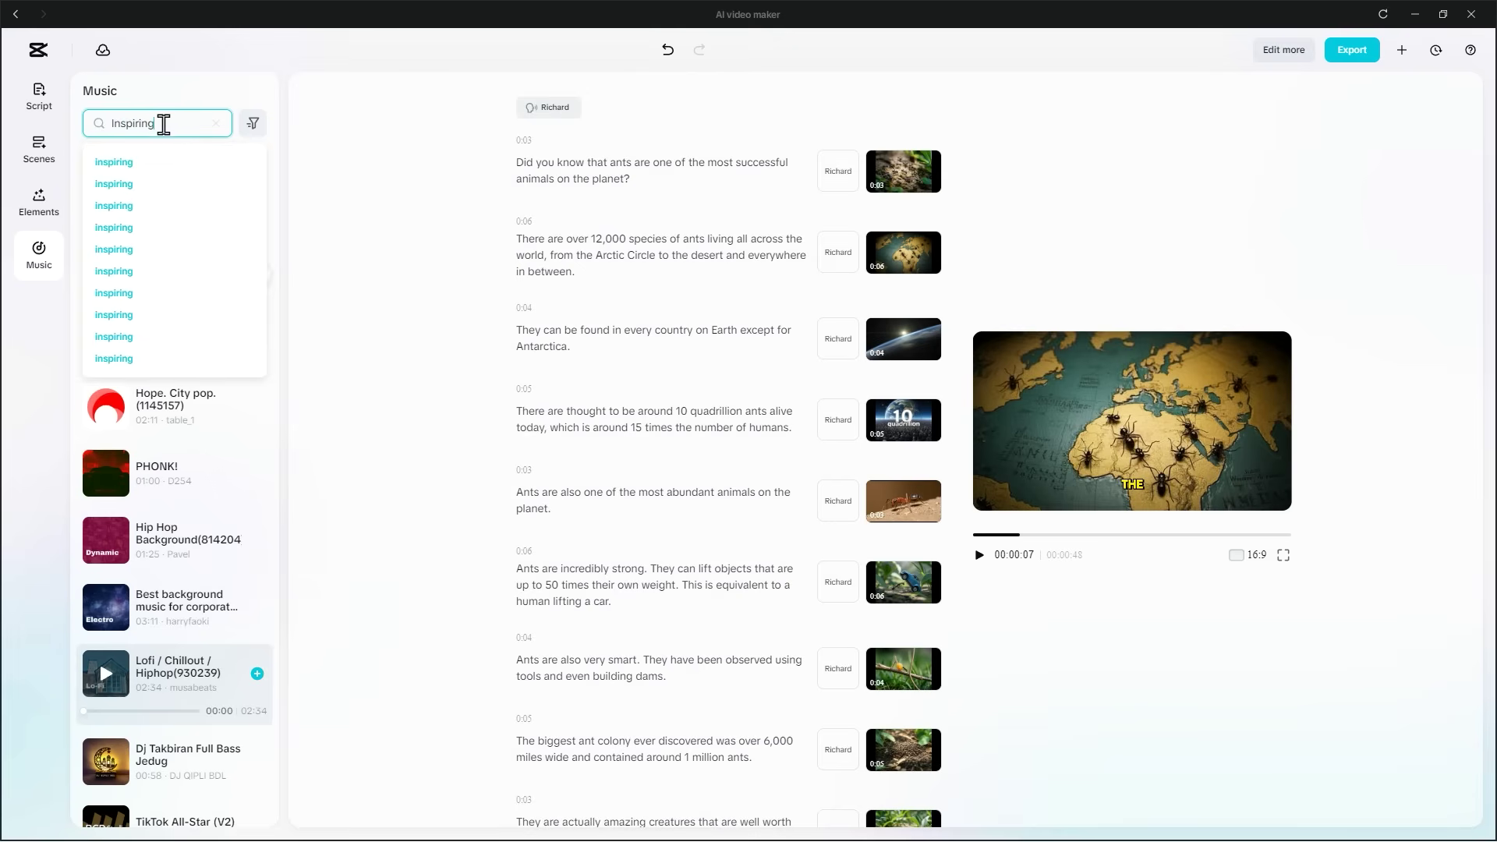
{"action": "left_click", "coordinate": [127, 164]}
Audition the inspiring tracks, add the "inspiring orchestral background" track by MaxRecStudio to the video, and play the preview
{"action": "left_click", "coordinate": [100, 209]}
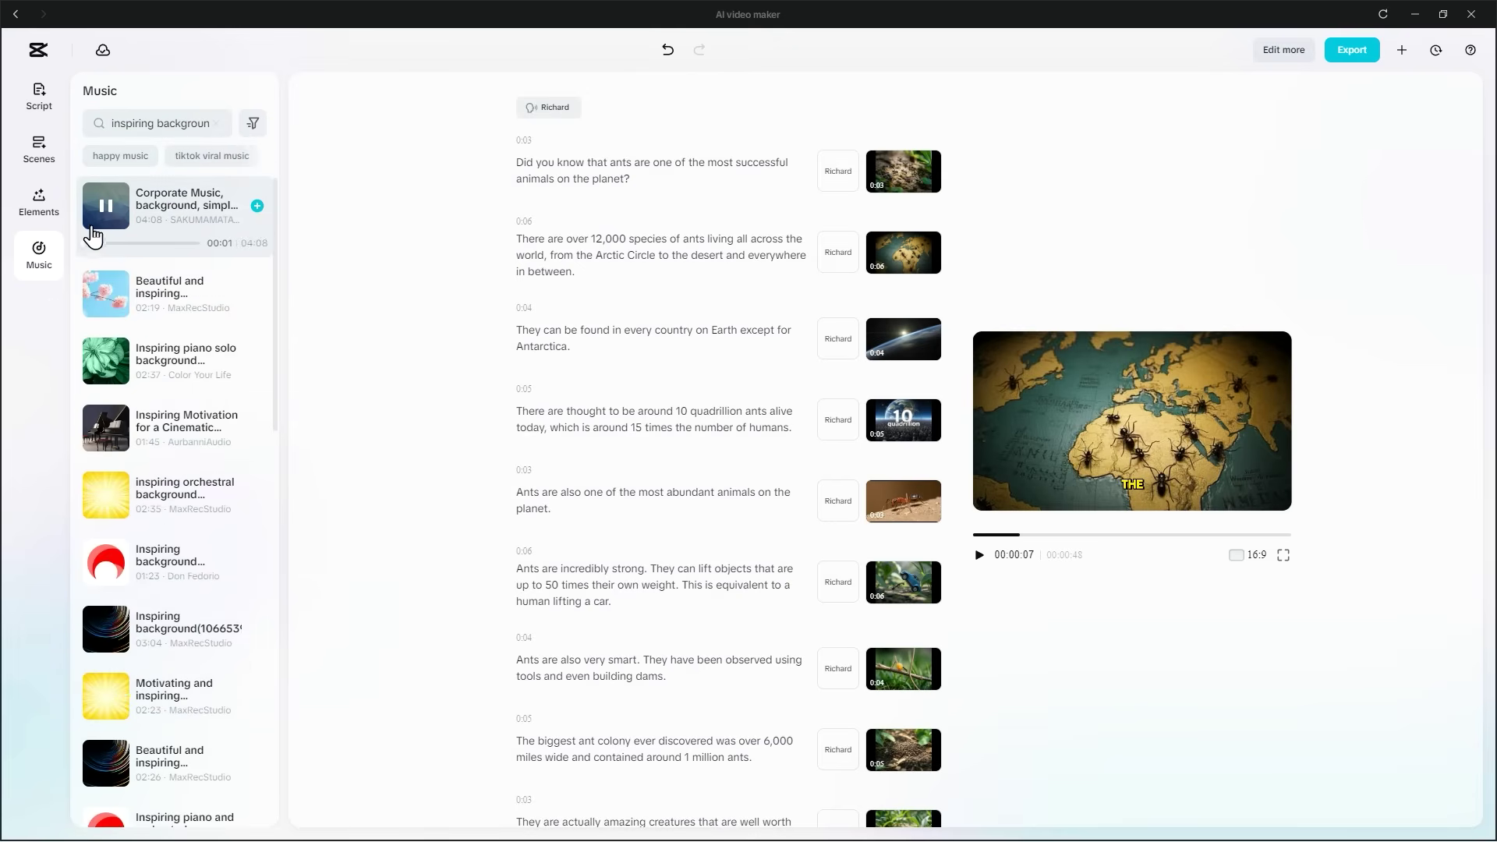
{"action": "left_click", "coordinate": [107, 295]}
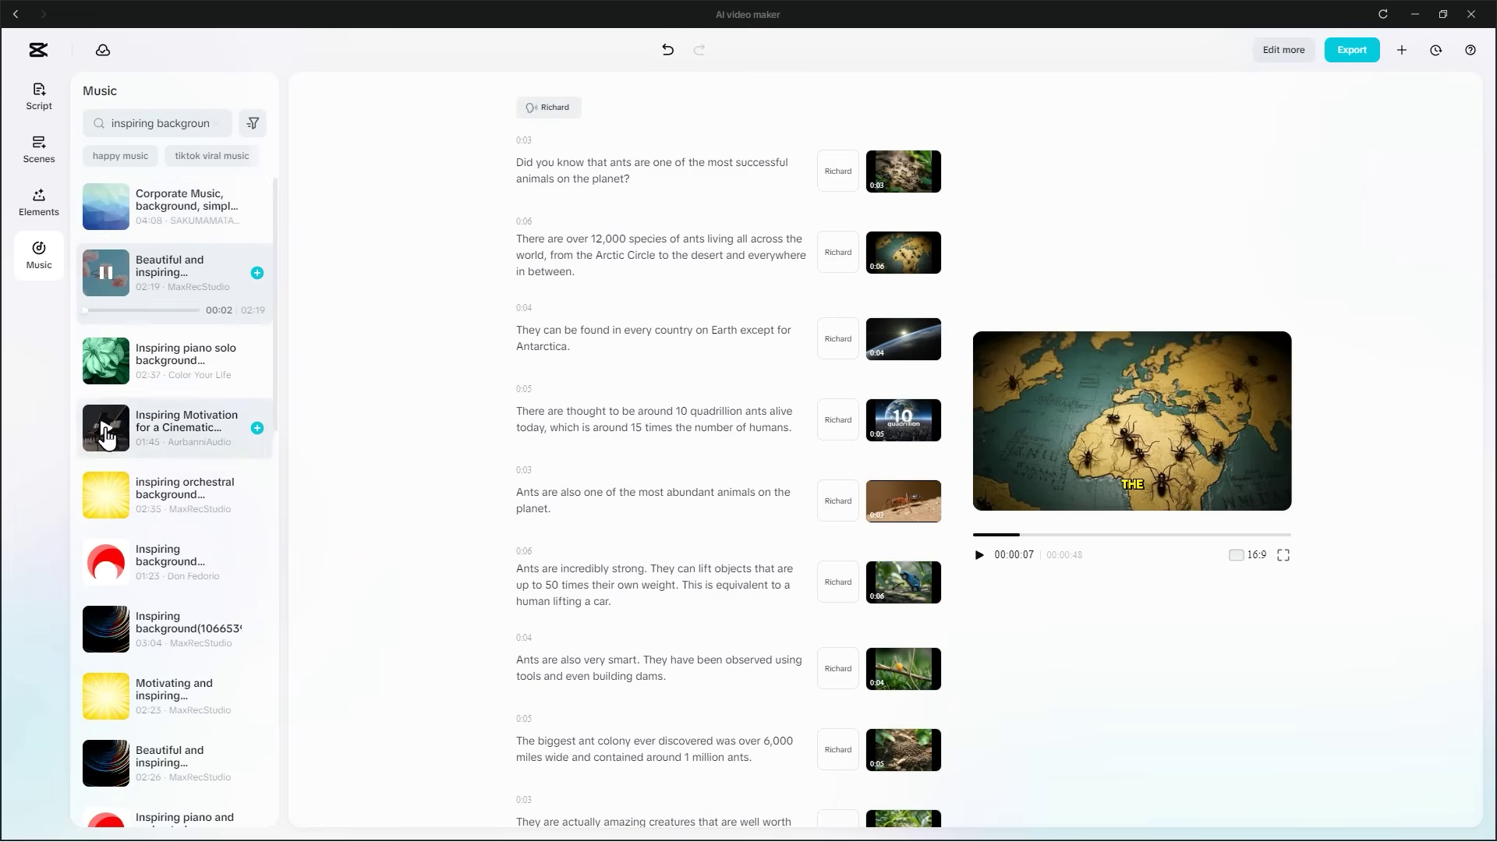
{"action": "left_click", "coordinate": [107, 496]}
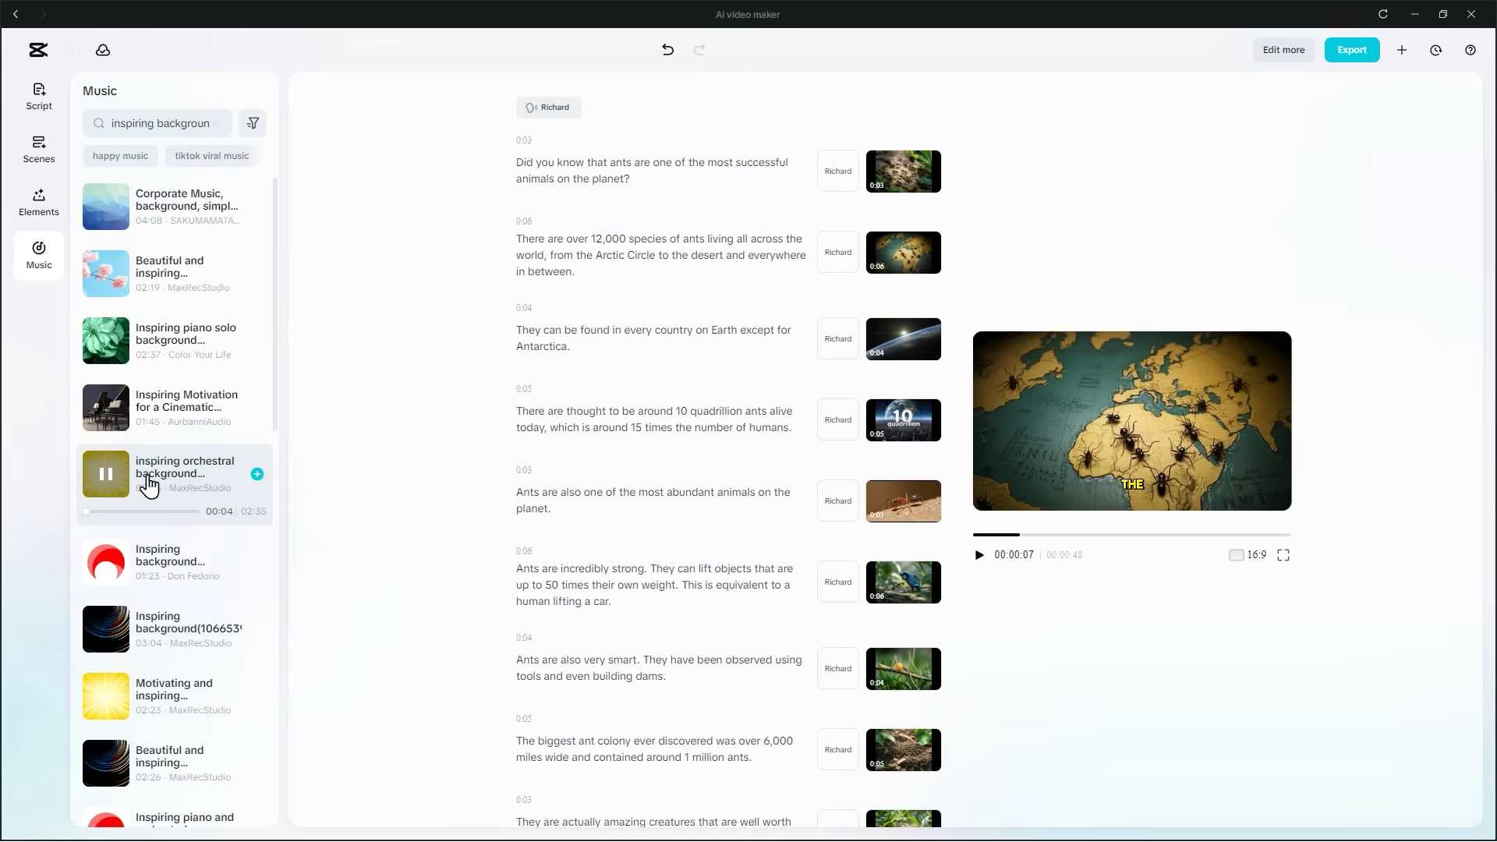
{"action": "left_click", "coordinate": [257, 476]}
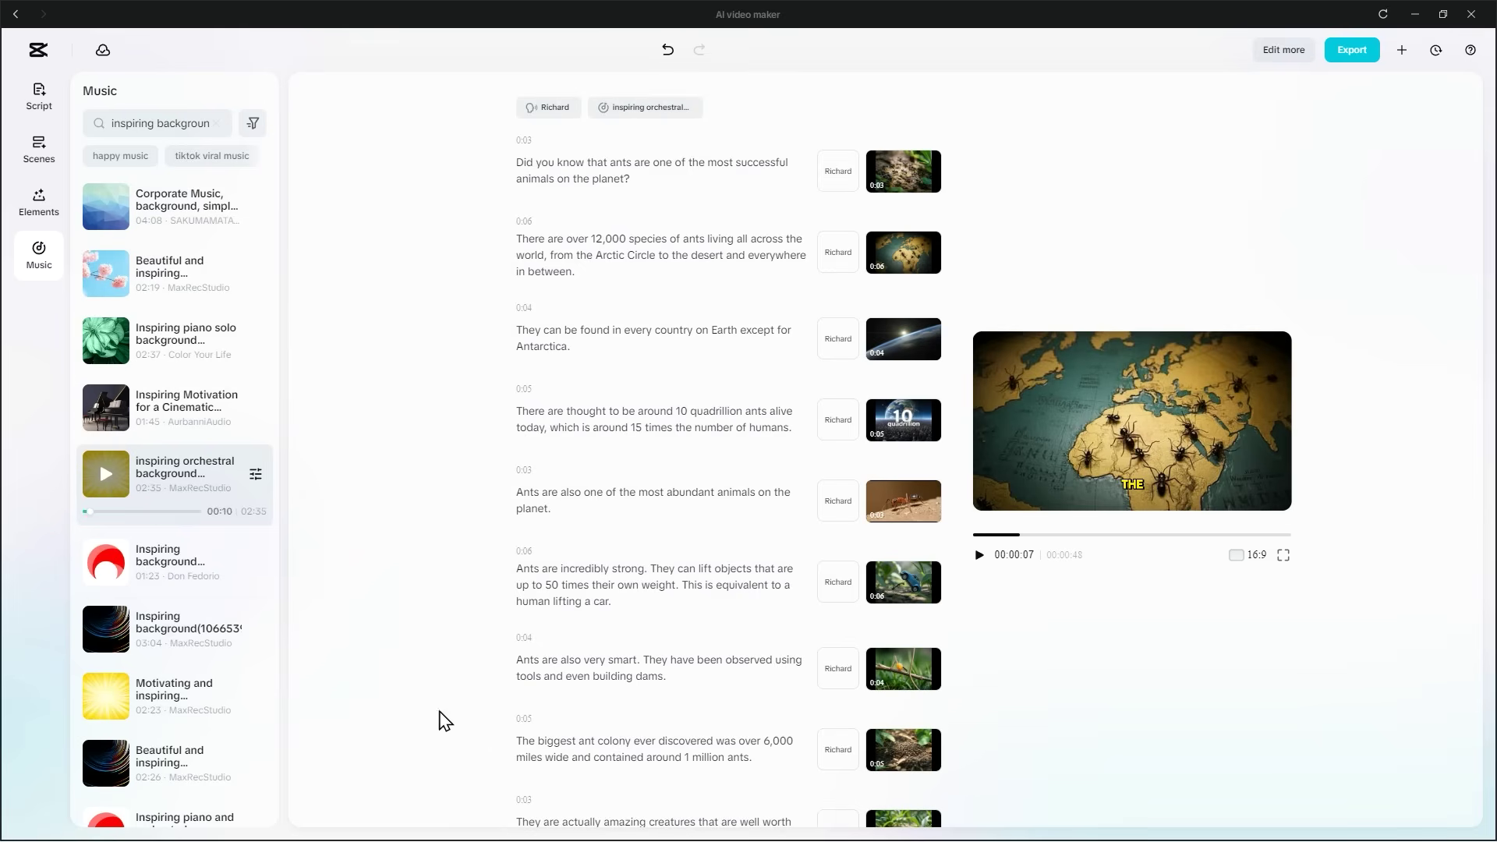
{"action": "left_click", "coordinate": [979, 557]}
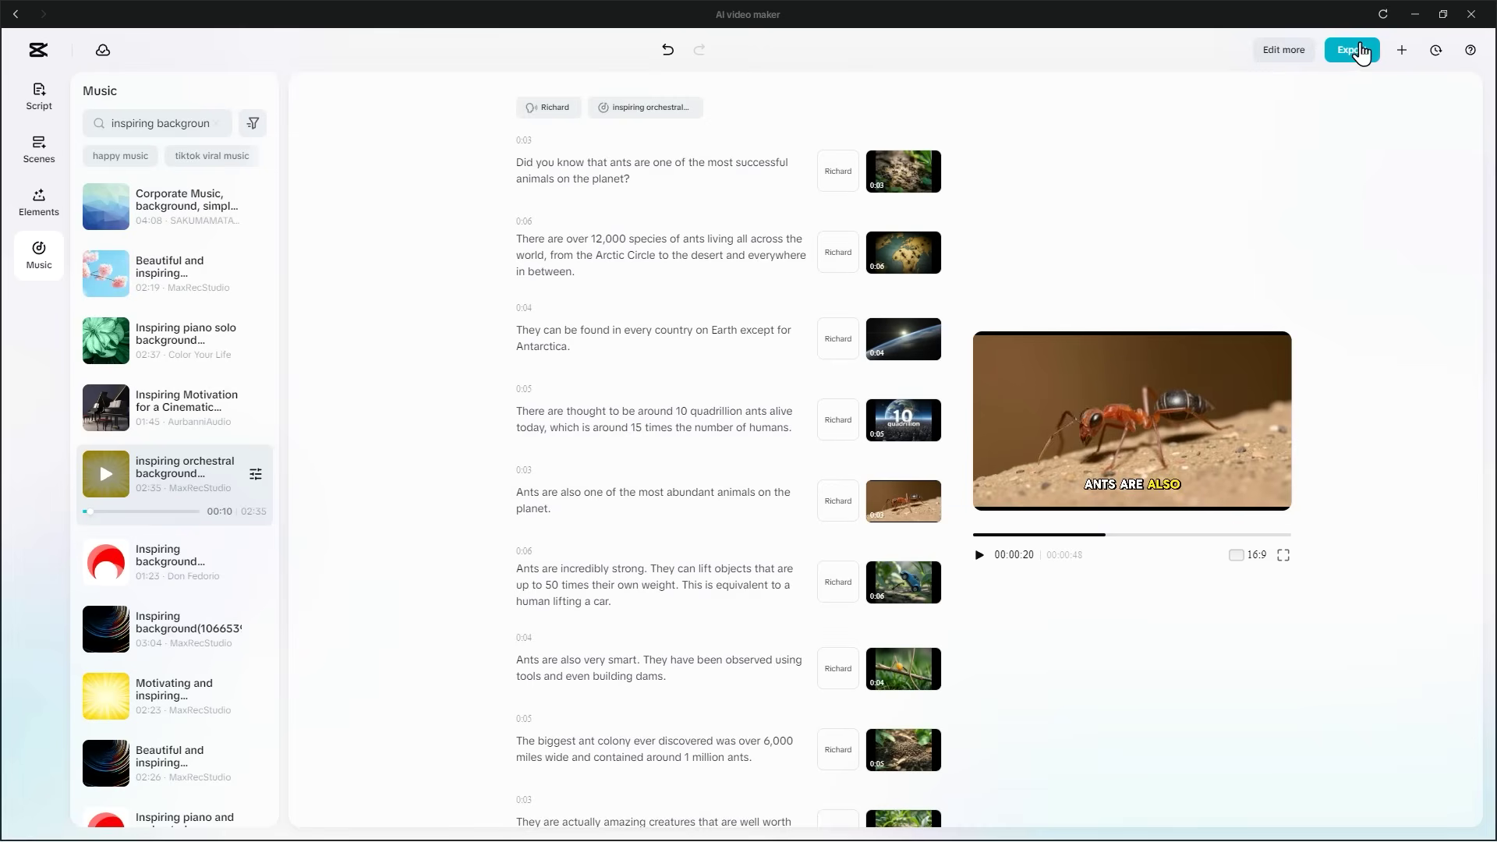
Open the export settings and set the quality to High and the resolution to 1080p
{"action": "left_click", "coordinate": [1352, 50]}
{"action": "left_click", "coordinate": [1298, 178]}
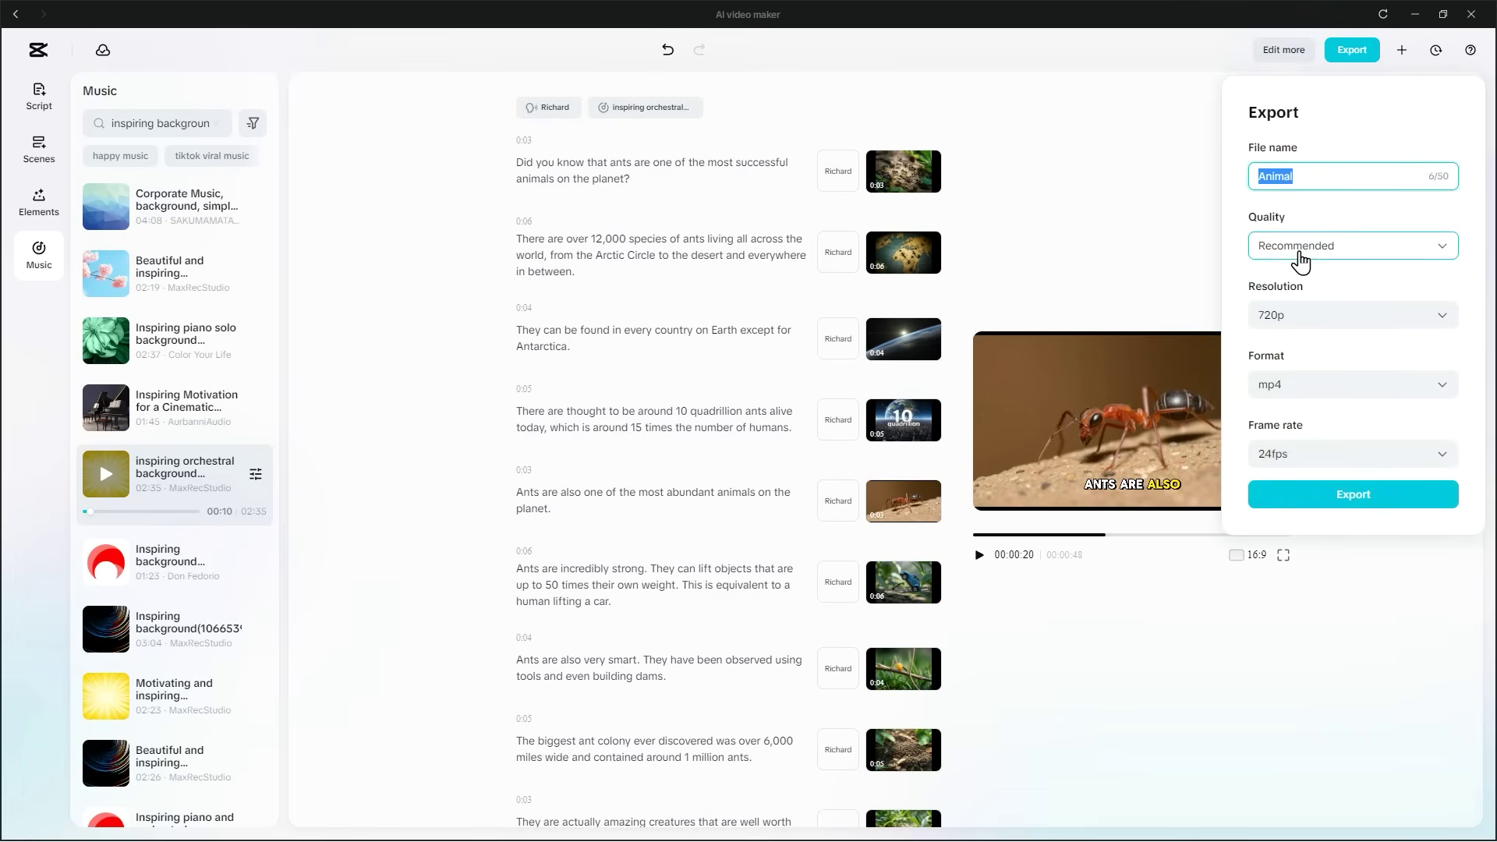
{"action": "left_click", "coordinate": [1290, 246]}
{"action": "left_click", "coordinate": [1291, 284]}
{"action": "left_click", "coordinate": [1296, 318]}
{"action": "left_click", "coordinate": [1283, 441]}
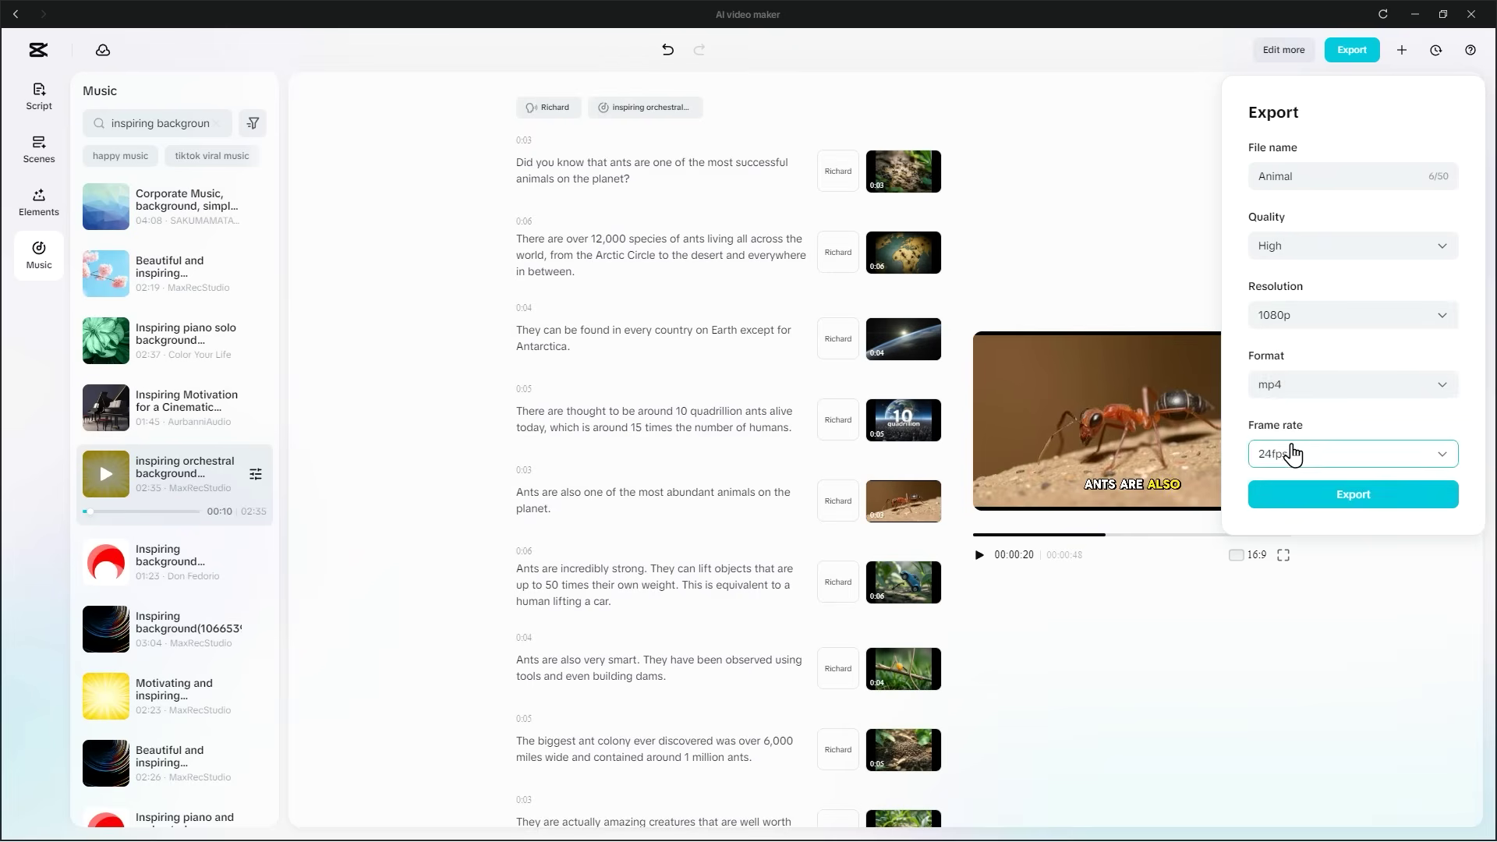
Choose the export format and frame rate, and export the video
{"action": "left_click", "coordinate": [1307, 386]}
{"action": "left_click", "coordinate": [1295, 423]}
{"action": "left_click", "coordinate": [1287, 457]}
{"action": "left_click", "coordinate": [1283, 579]}
{"action": "left_click", "coordinate": [1353, 496]}
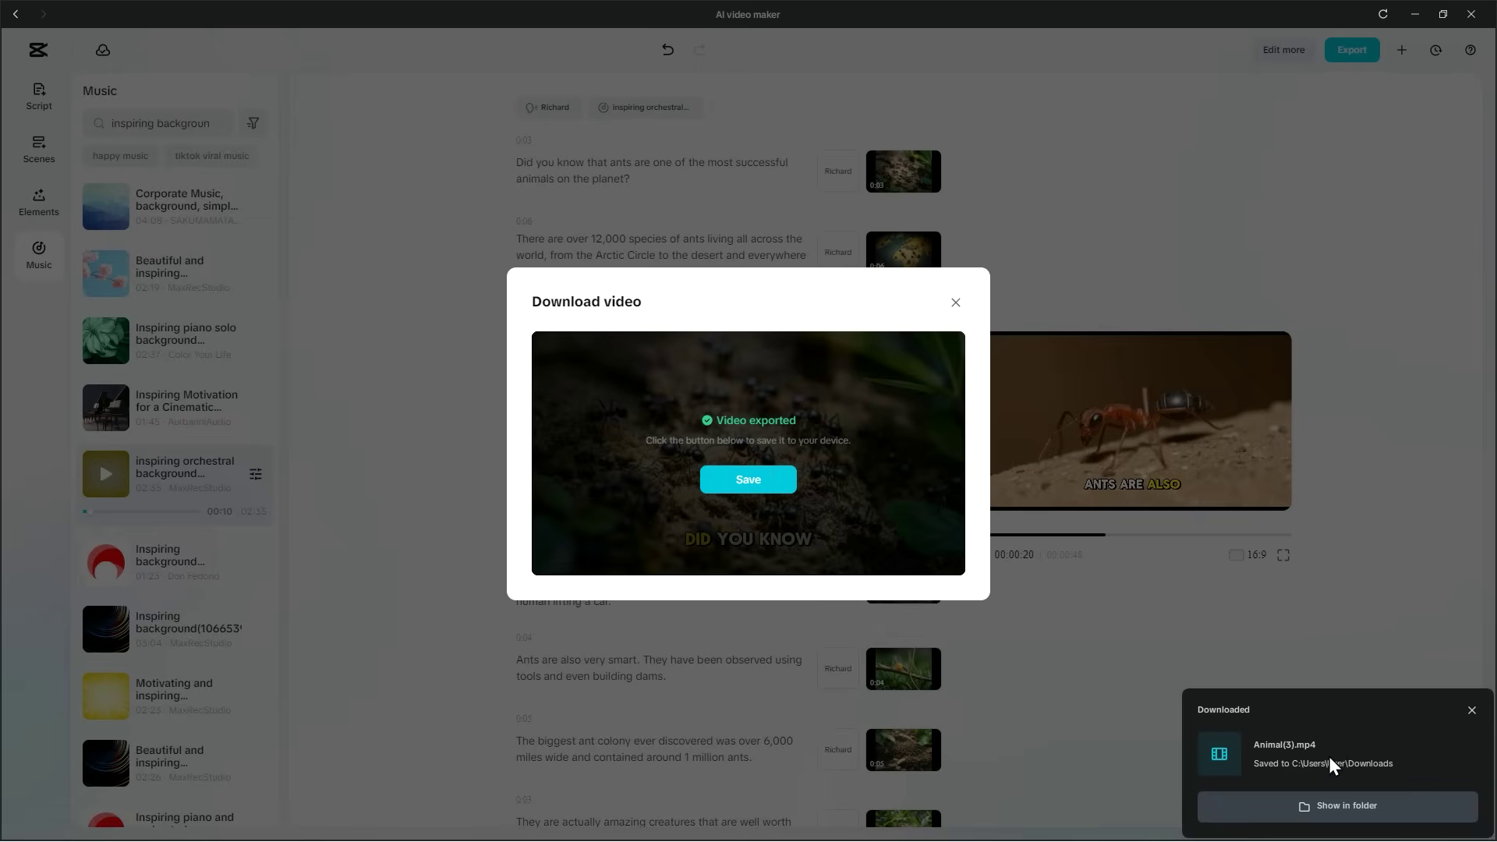
Show the downloaded Animal(3).mp4 in its folder and open it
{"action": "left_click", "coordinate": [1335, 808]}
{"action": "double_click", "coordinate": [322, 222]}
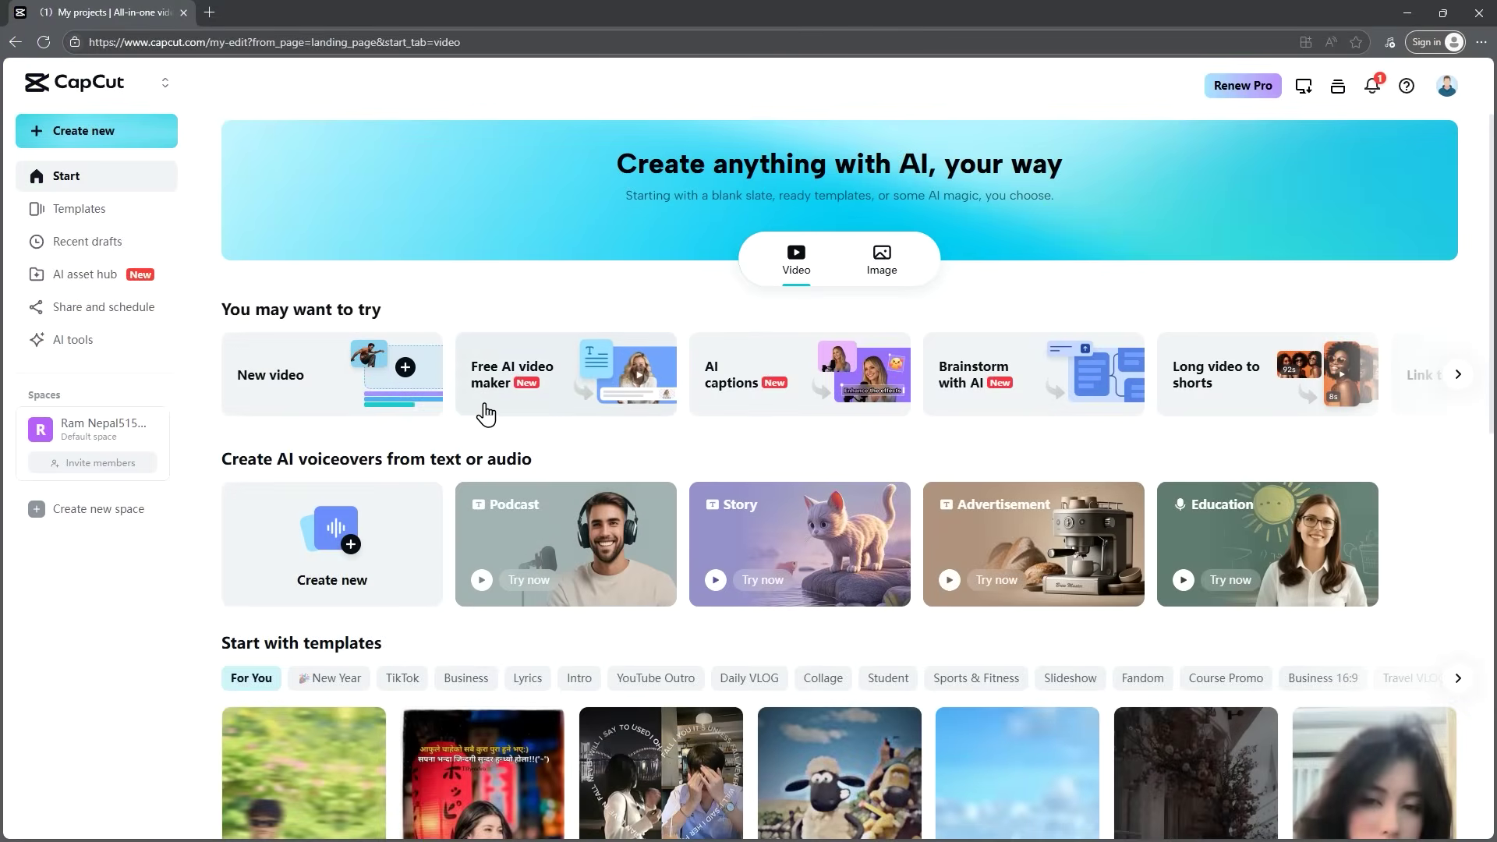
{"action": "left_click", "coordinate": [531, 411]}
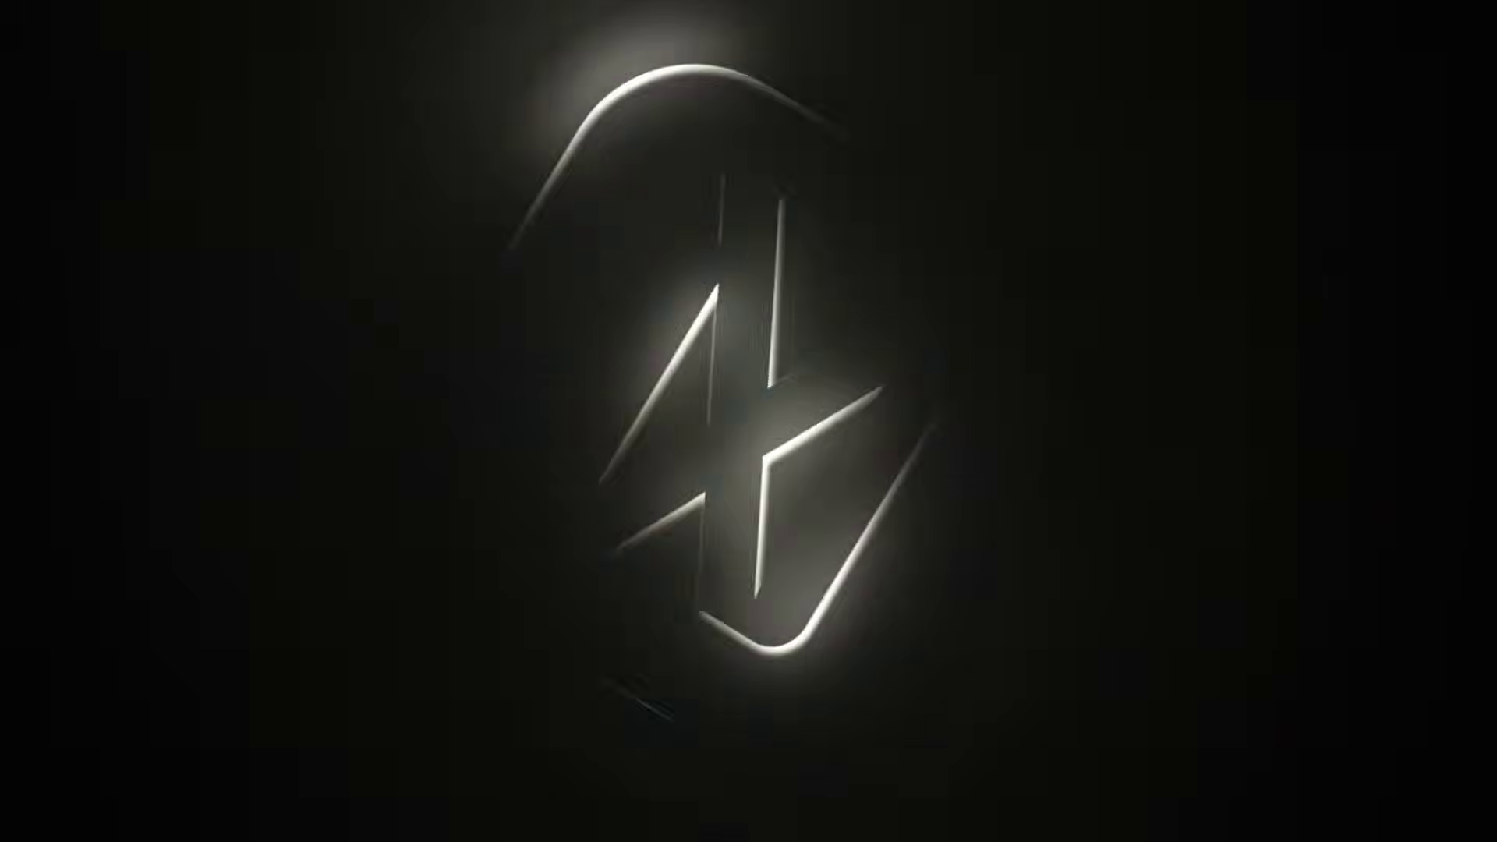